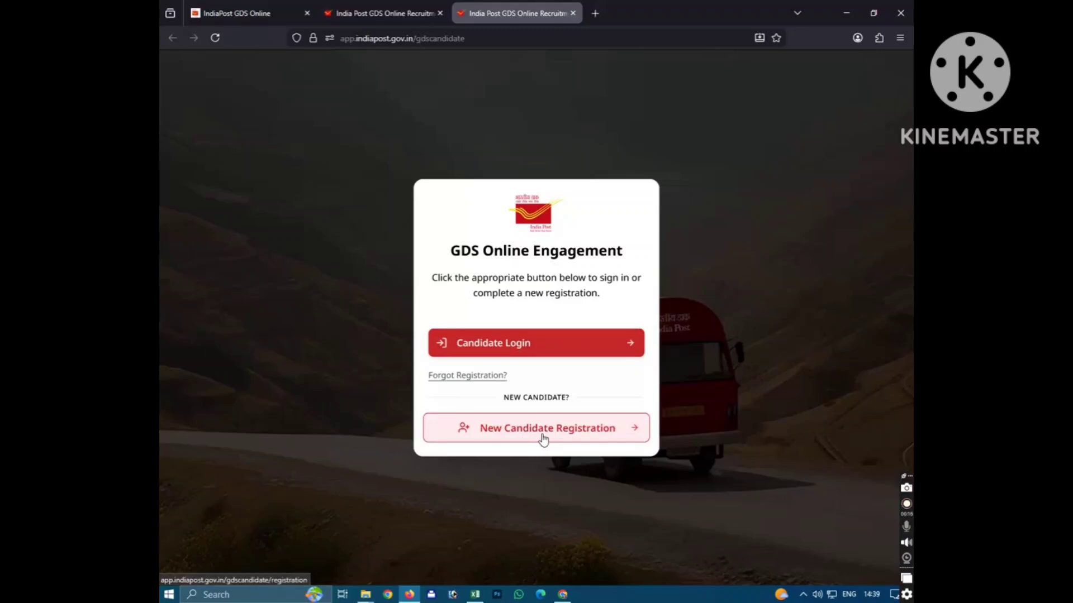
Start a new registration and send OTPs to the candidate's mobile number and e-mail address.
left_click(484, 436)
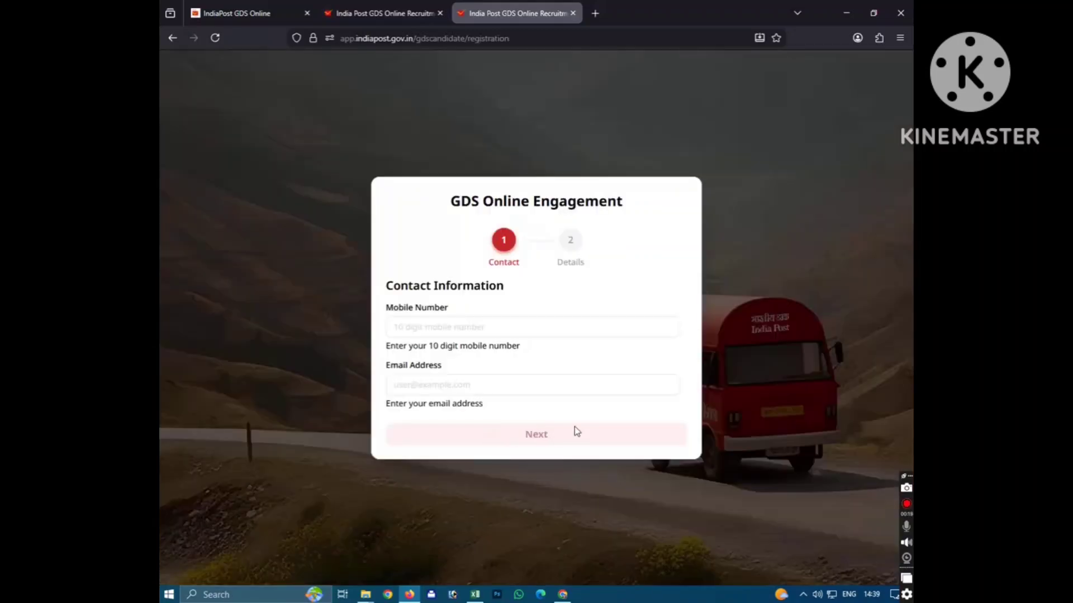
left_click(478, 331)
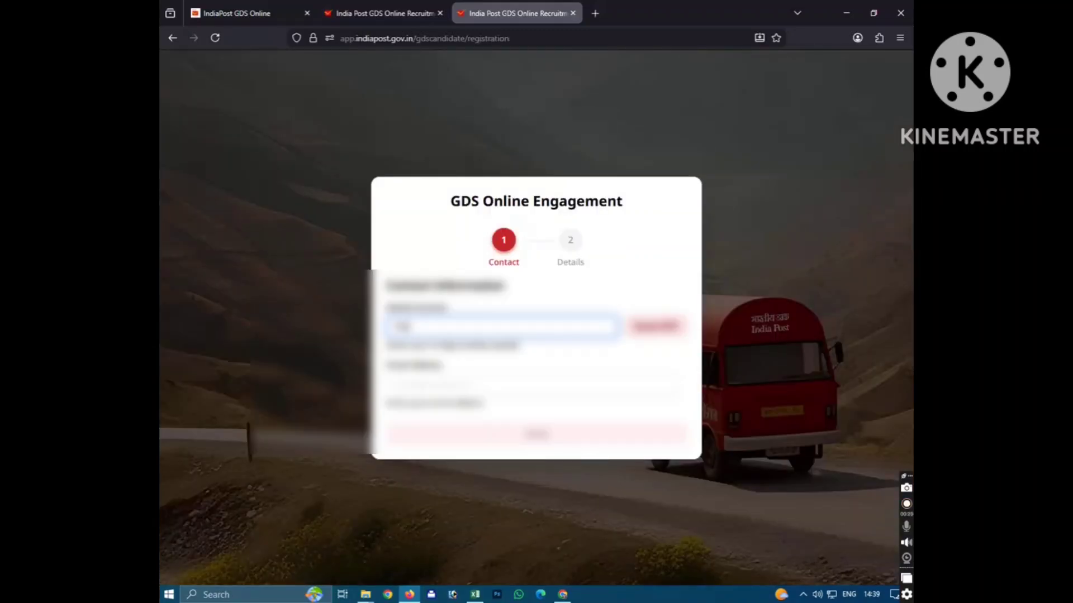
type("00000000")
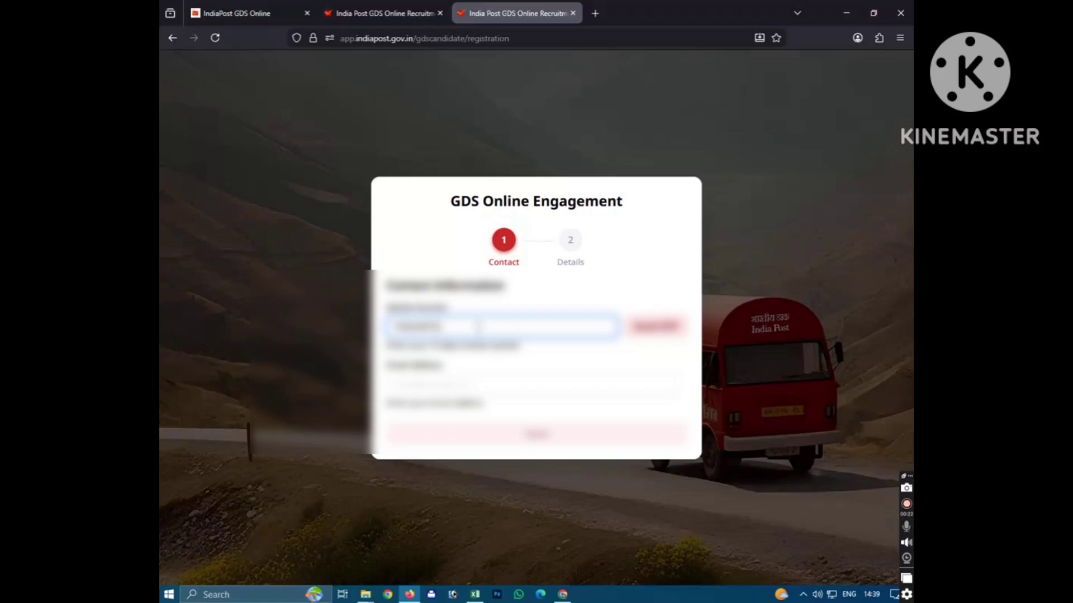
left_click(658, 334)
left_click(507, 407)
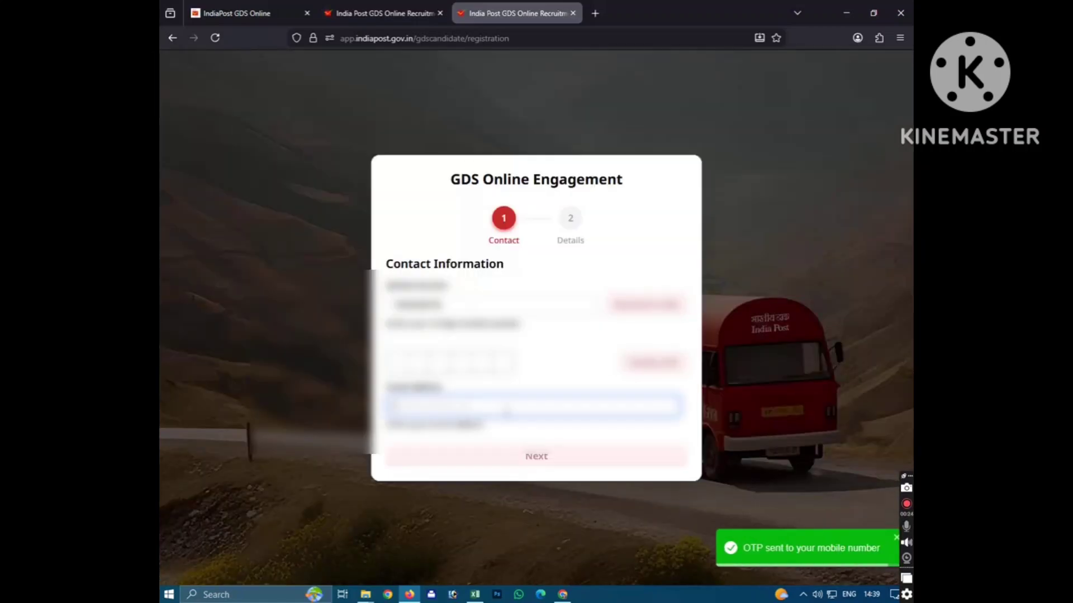
key("ctrl+v")
left_click(644, 410)
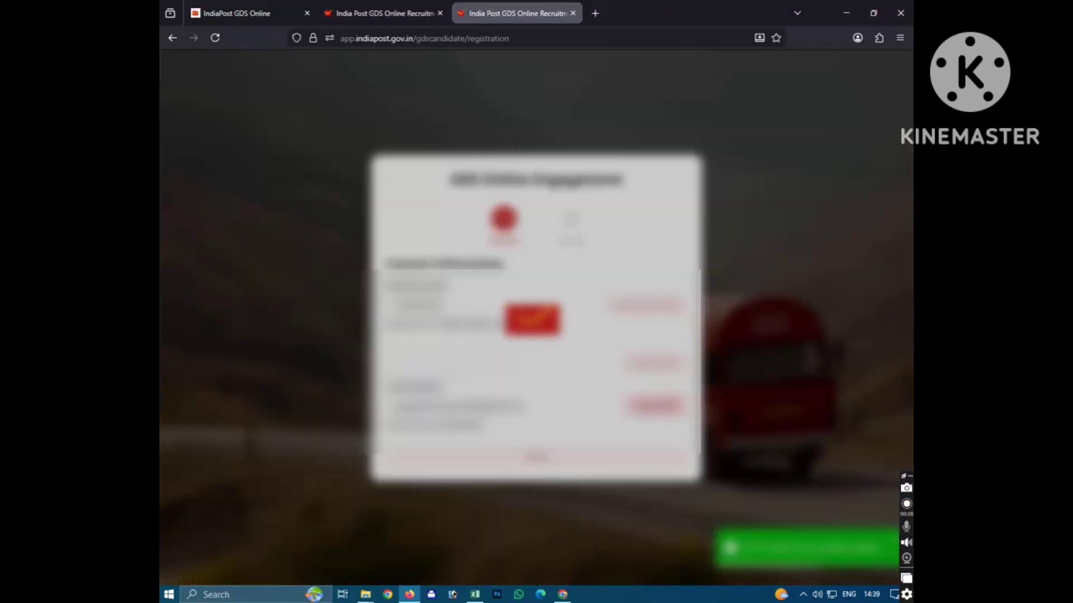
Enter the mobile and e-mail OTPs, verify them, and continue to Basic Details.
left_click(397, 341)
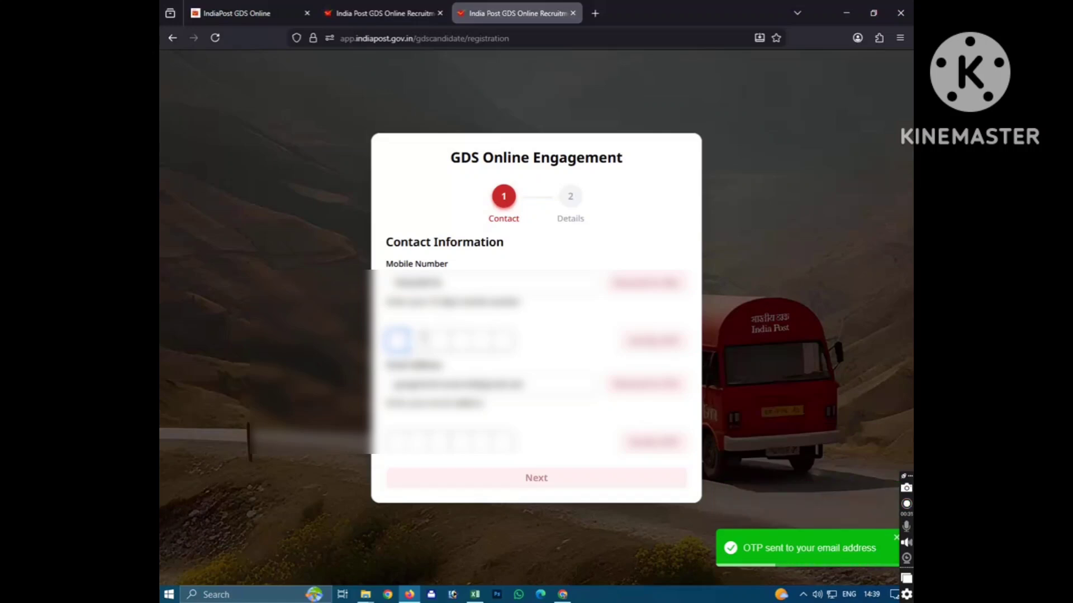
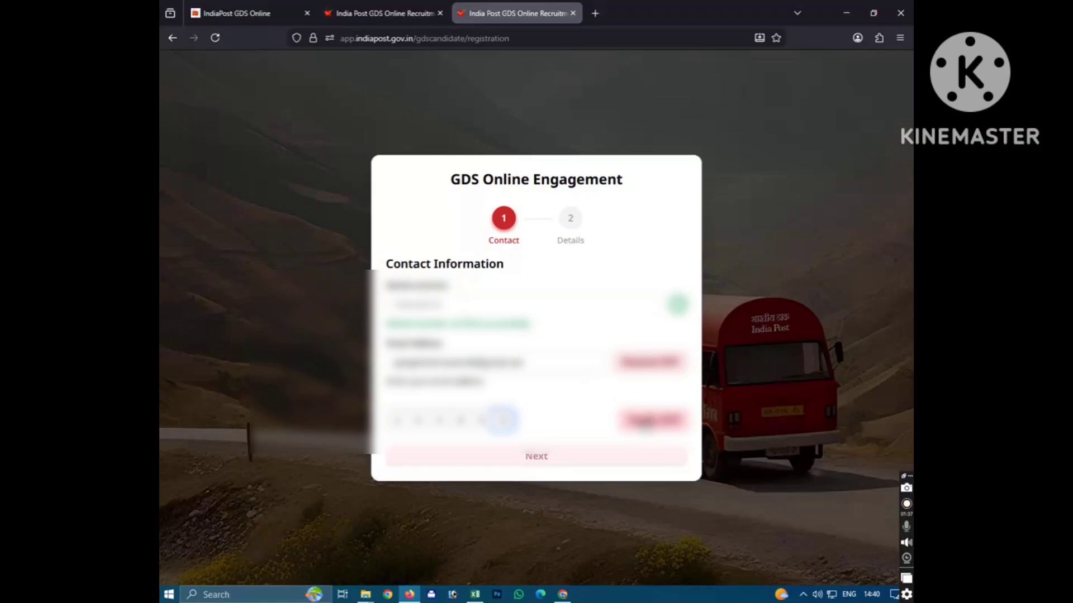
left_click(648, 420)
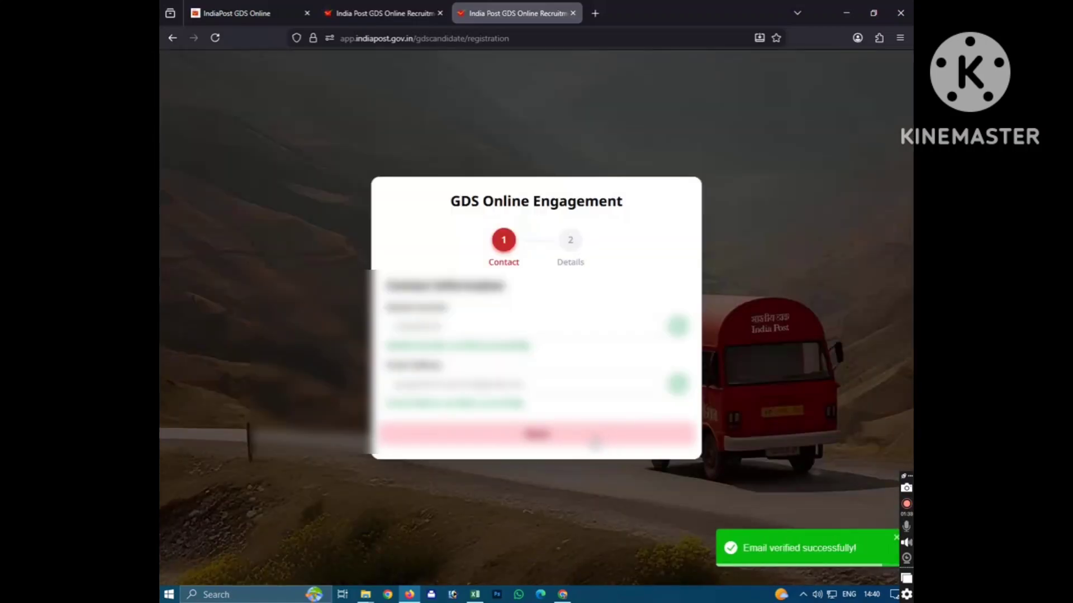
left_click(593, 441)
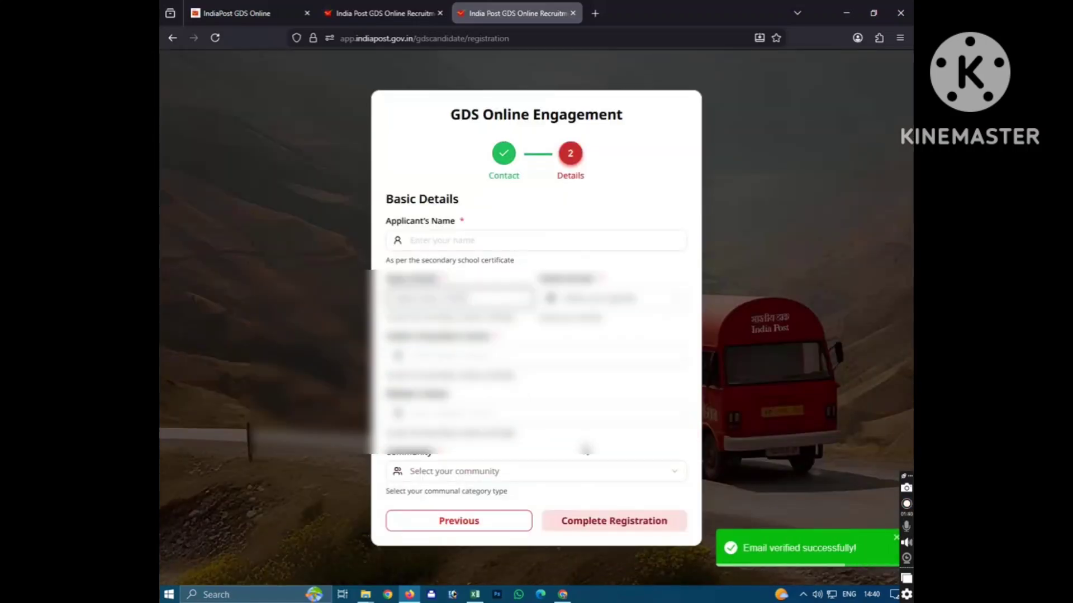
Enter the applicant's full name and a date of birth in October 1996.
left_click(450, 243)
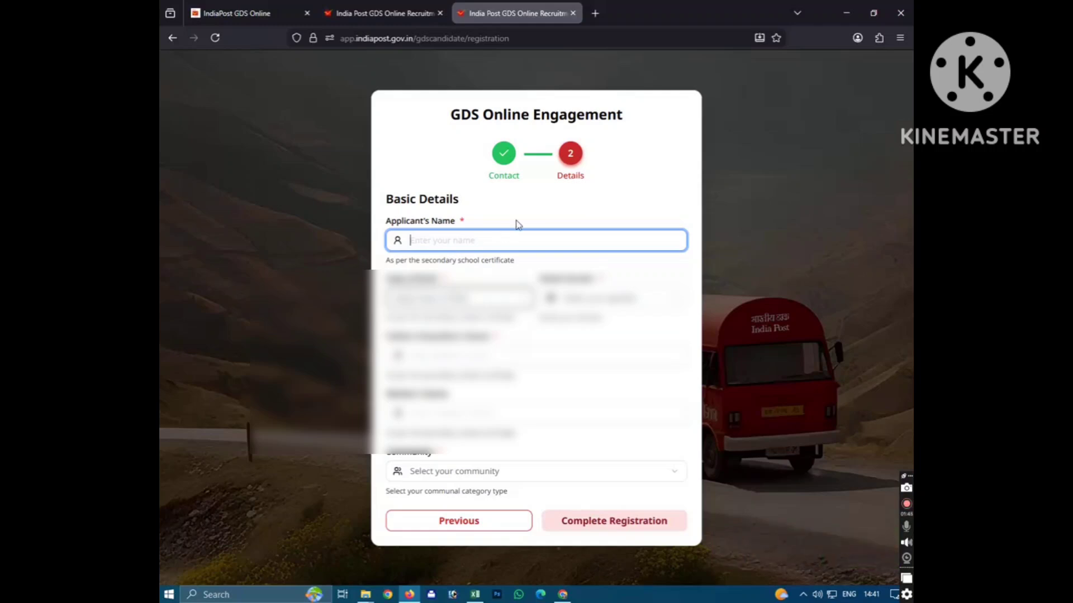
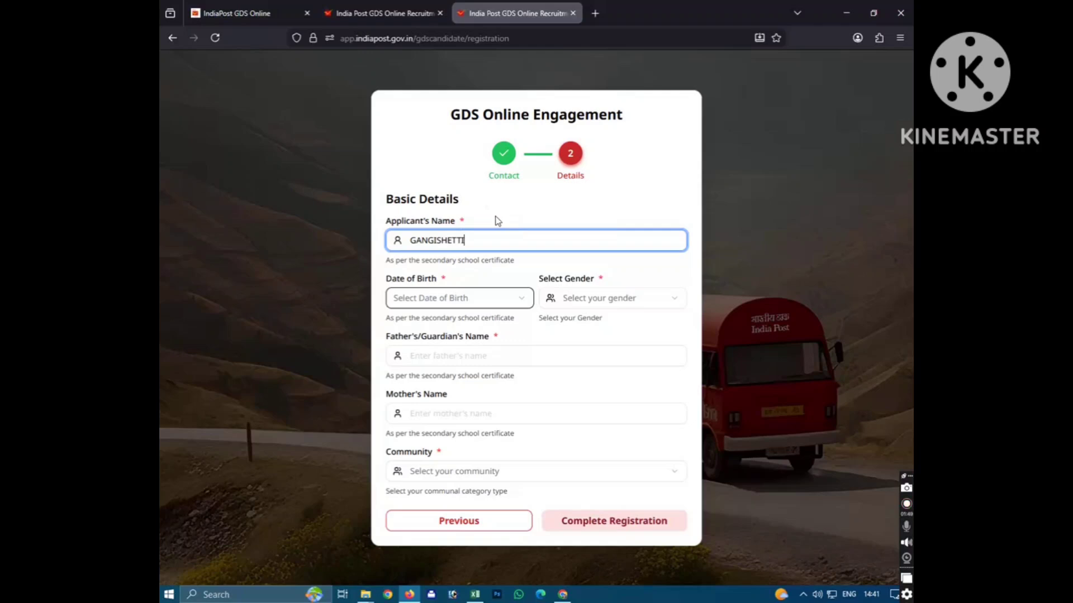
key("Tab")
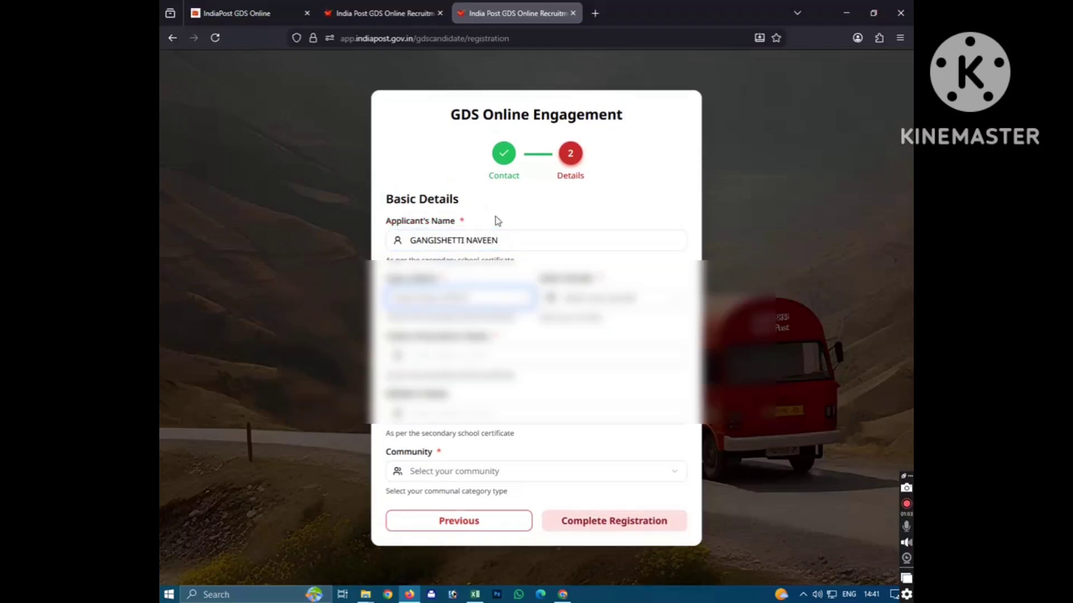
left_click(493, 299)
left_click(476, 329)
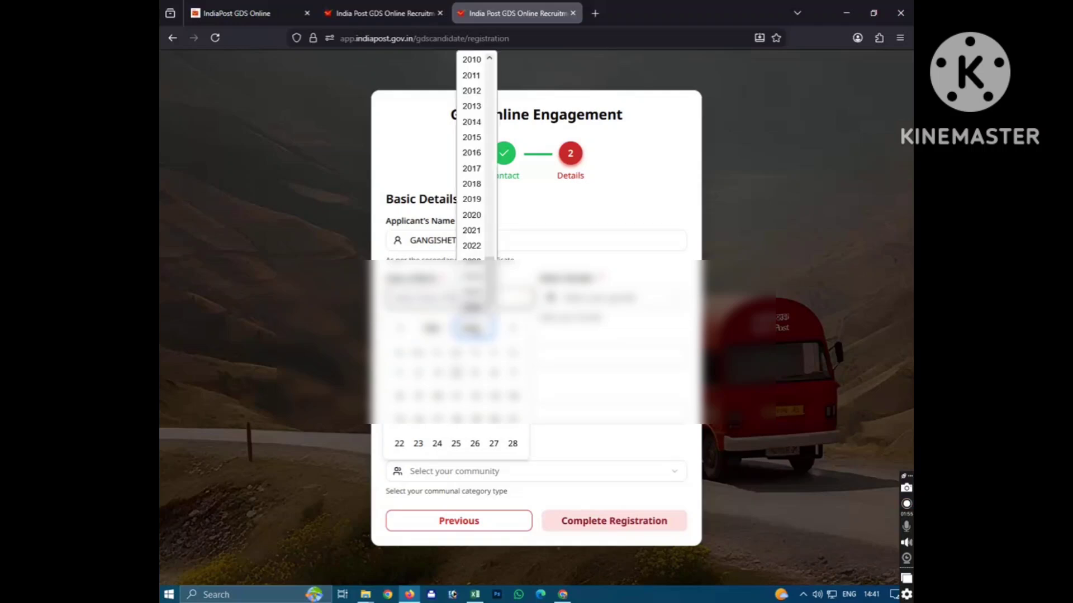
scroll(475, 279, "up", 15)
scroll(487, 257, "down", 6)
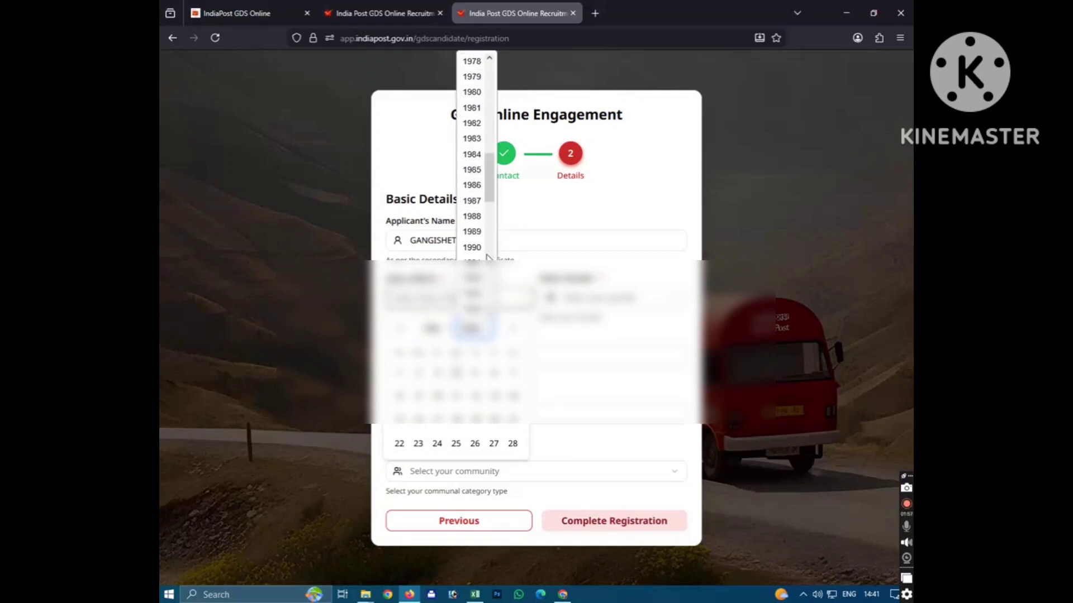
scroll(489, 310, "down", 1)
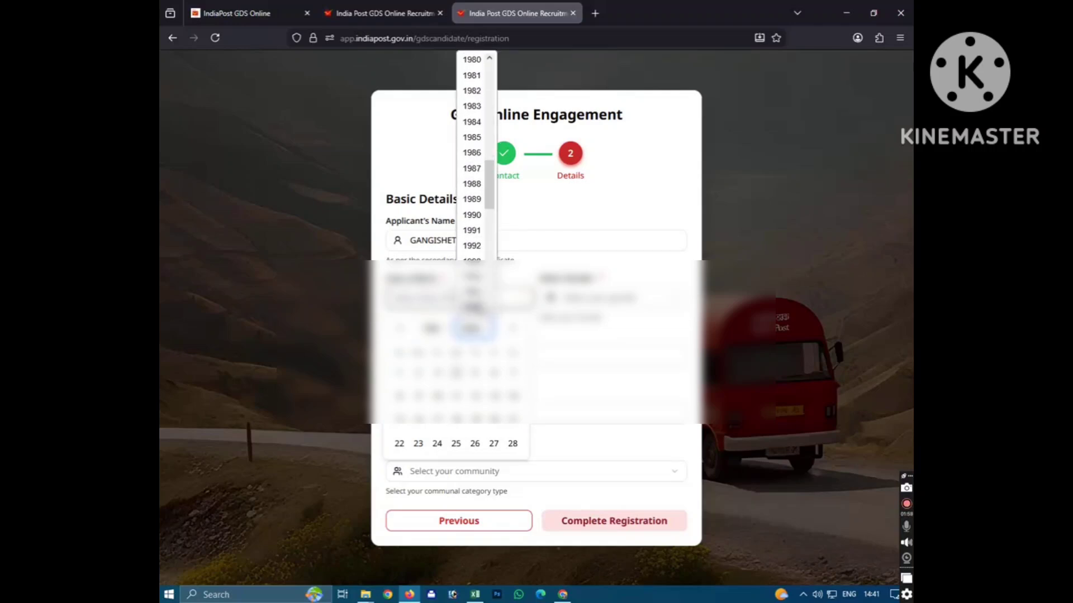
left_click(475, 308)
left_click(438, 329)
left_click(436, 490)
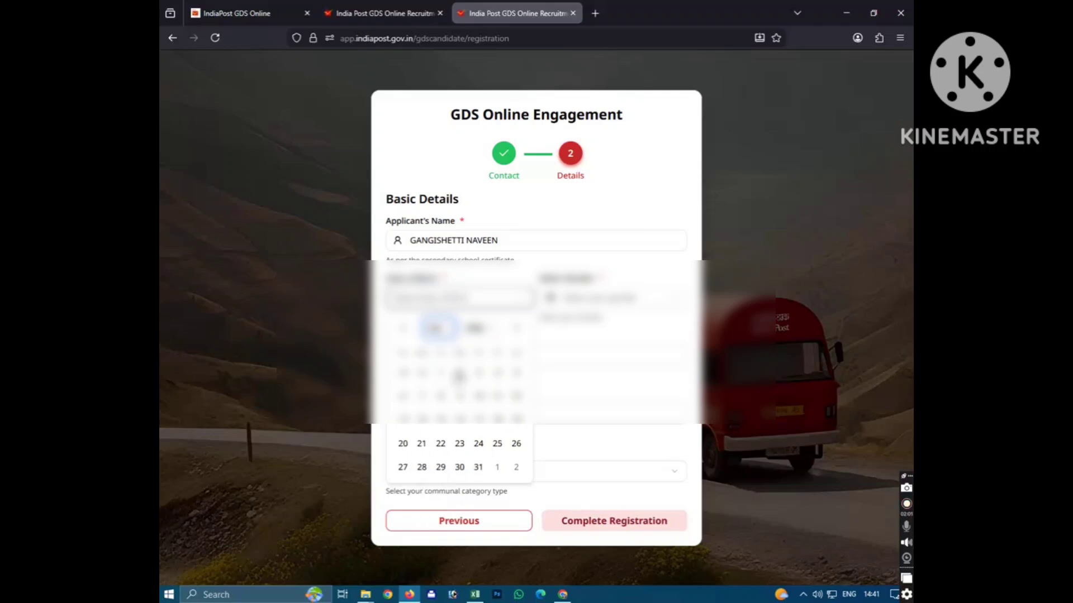
left_click(459, 373)
Choose the applicant's gender and fill in the father's and mother's names.
left_click(572, 305)
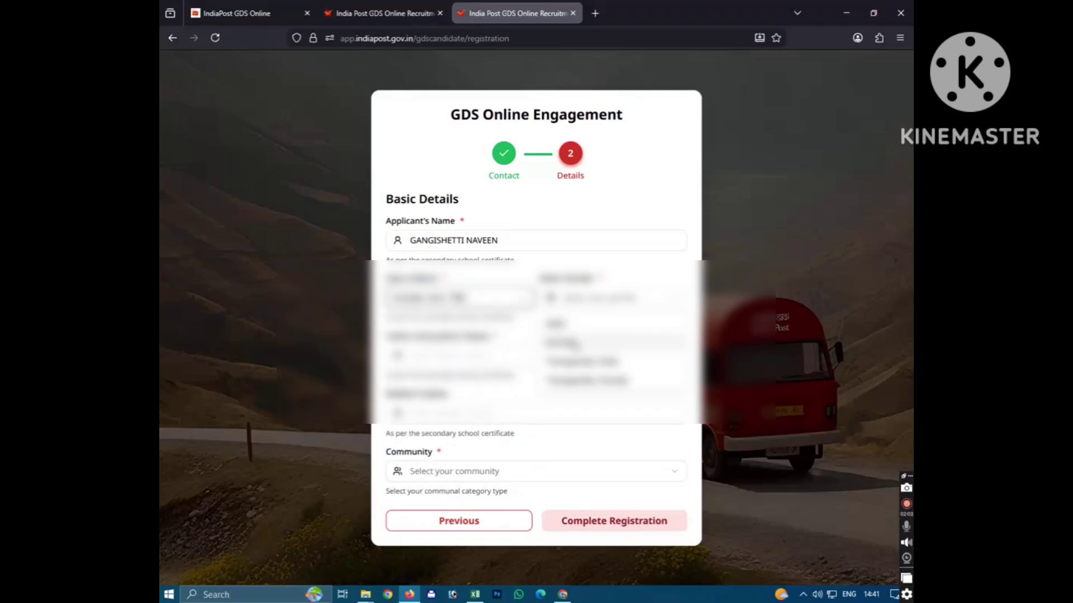
left_click(573, 344)
left_click(480, 358)
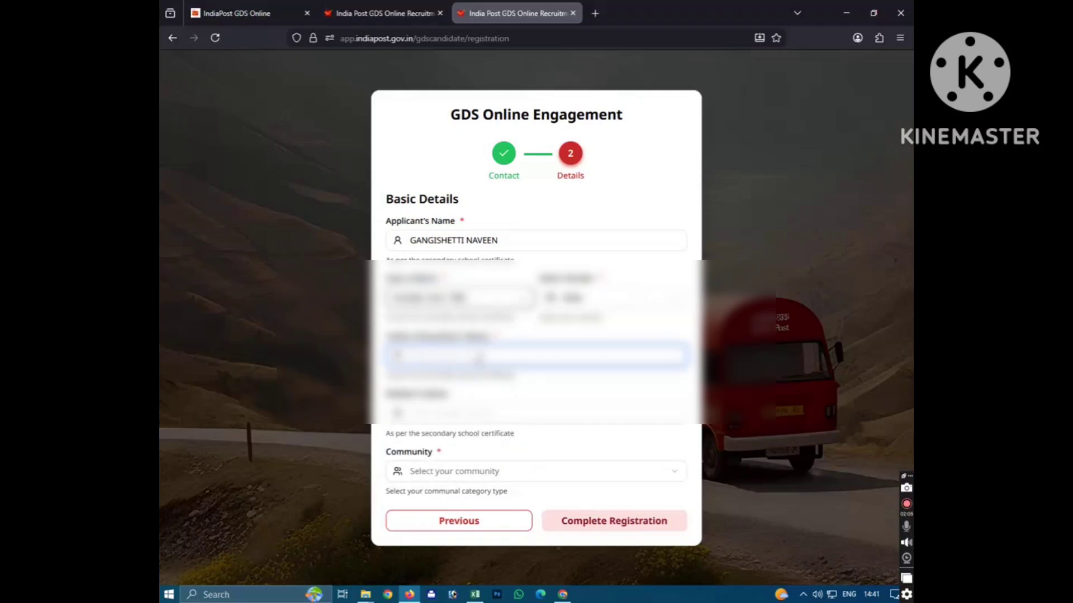
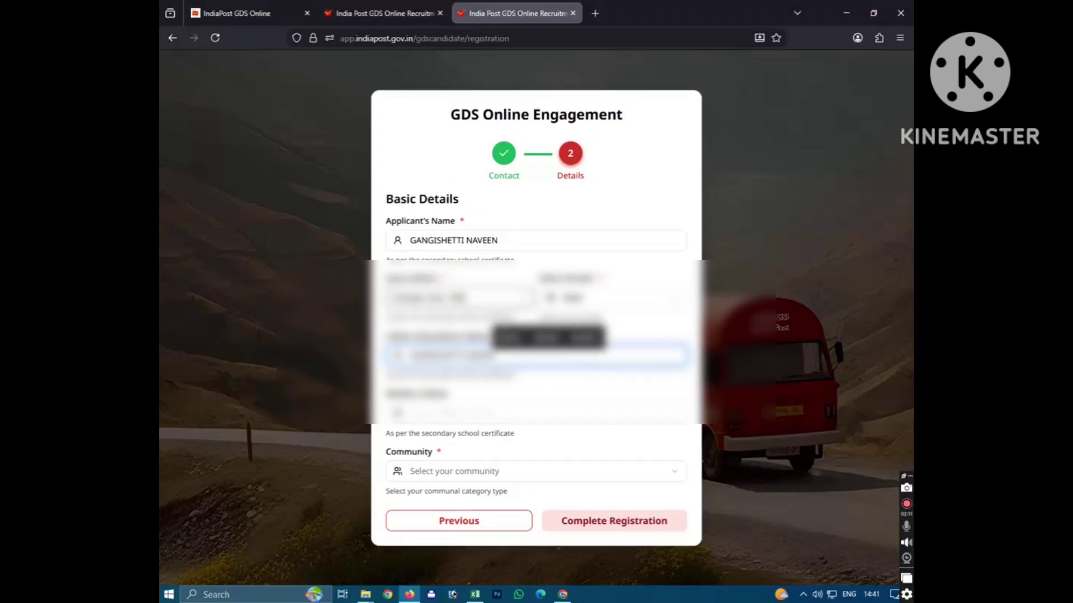
key("Tab")
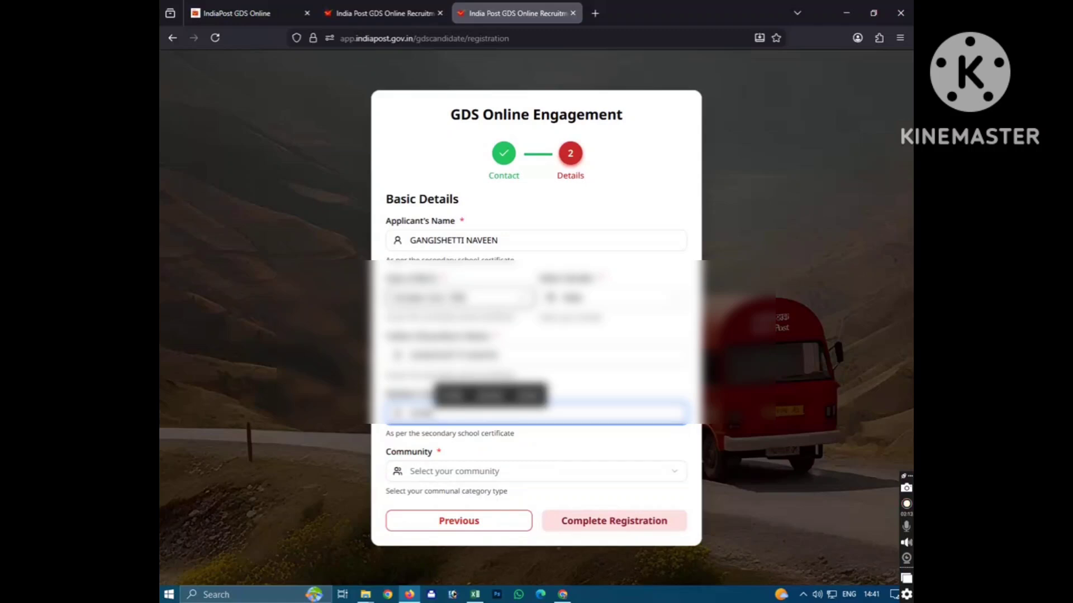
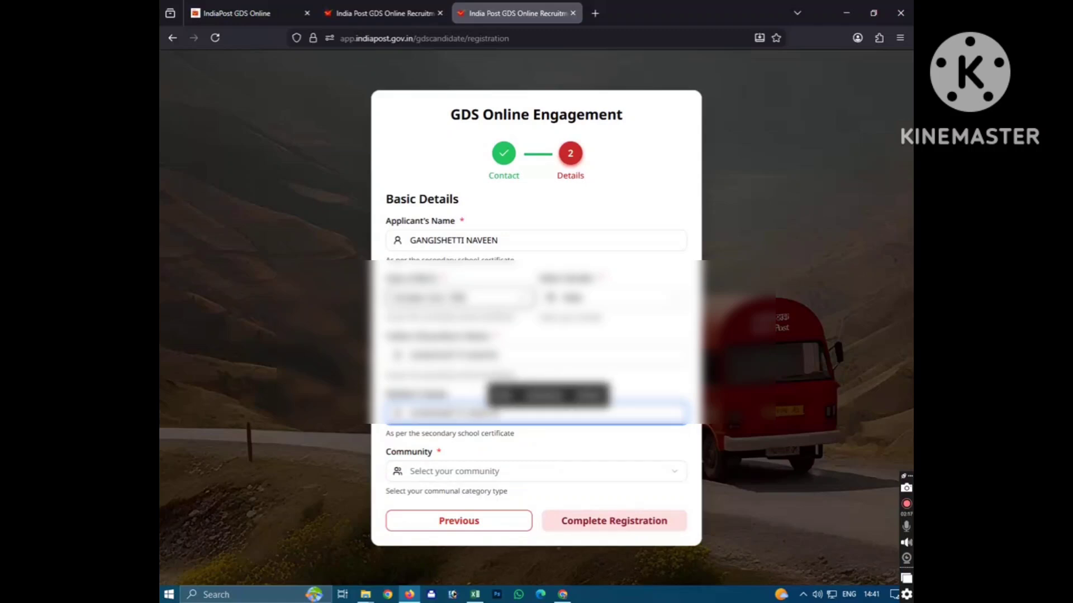
type("A")
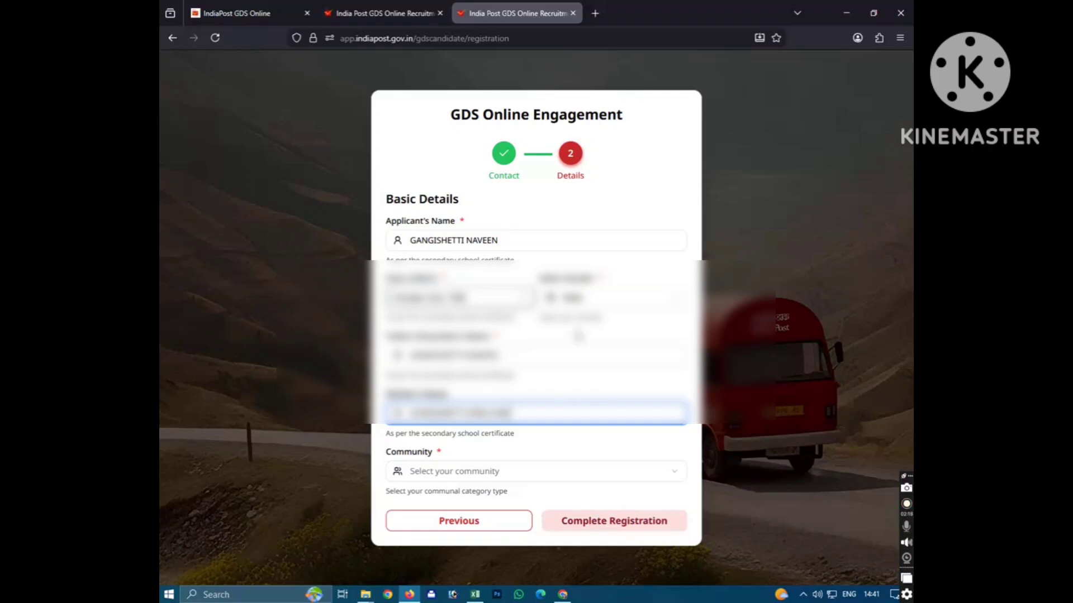
Set the community to OBC and complete the registration.
key("Tab")
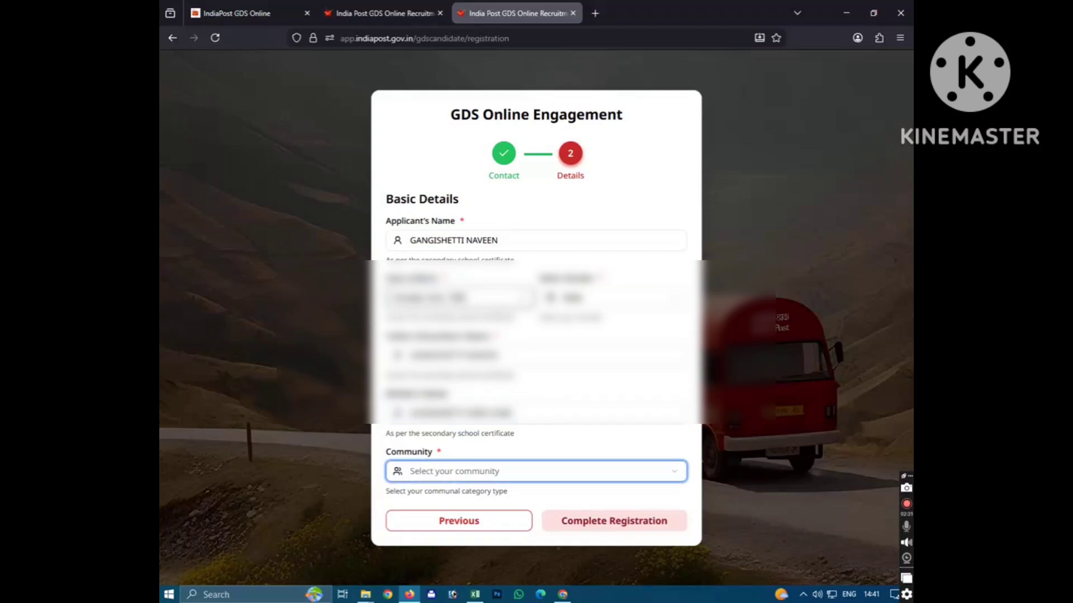
key("o")
left_click(673, 471)
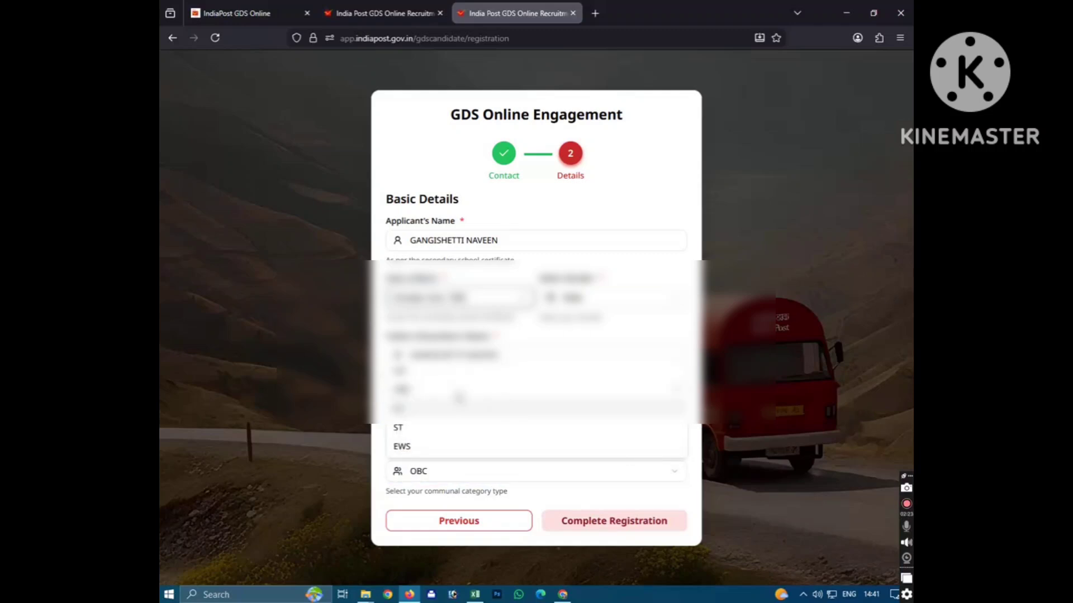
left_click(419, 391)
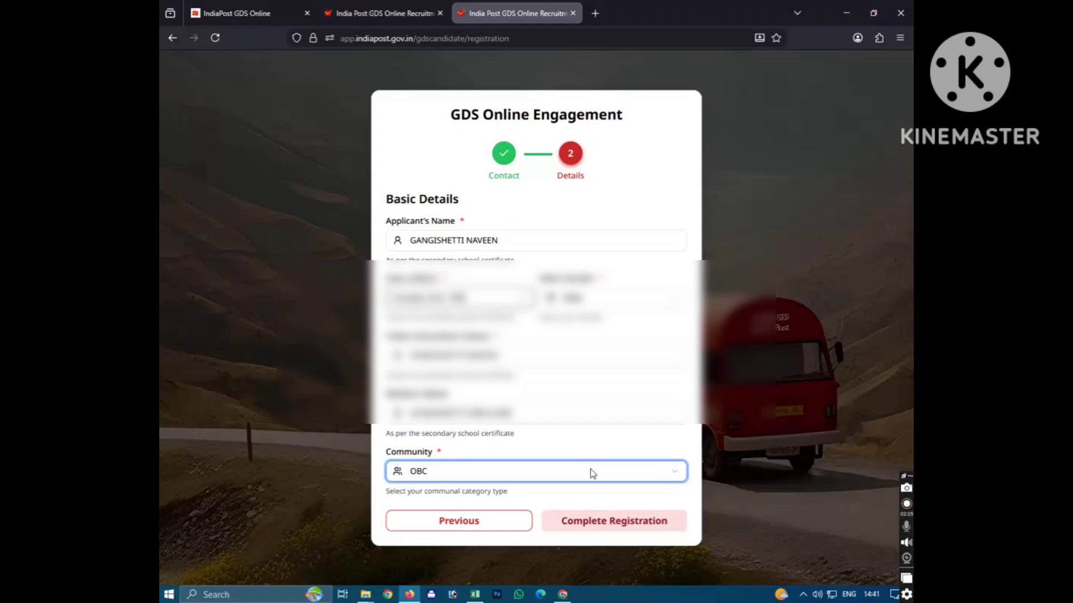
left_click(605, 526)
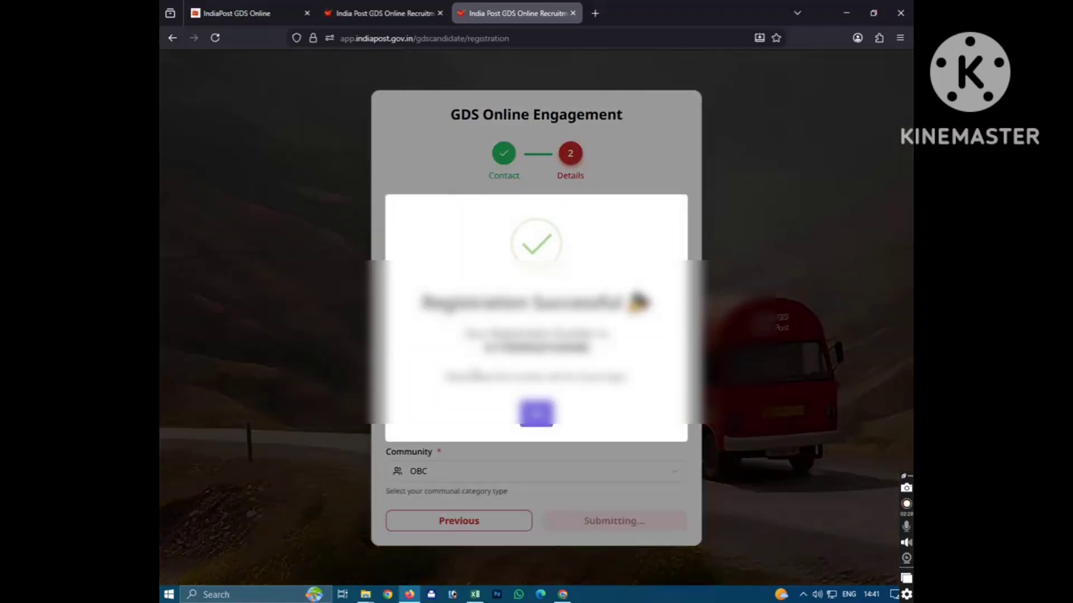
Copy the new registration number, dismiss the confirmation, and review the Candidate Login instructions.
left_click_drag(484, 348, 593, 356)
key("ctrl+c")
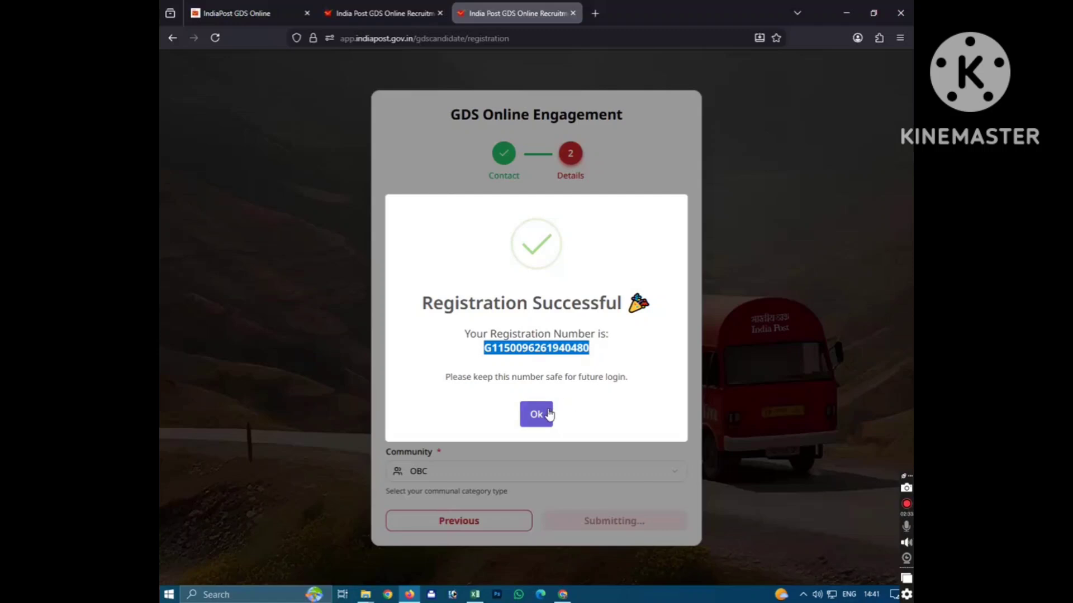
left_click(550, 414)
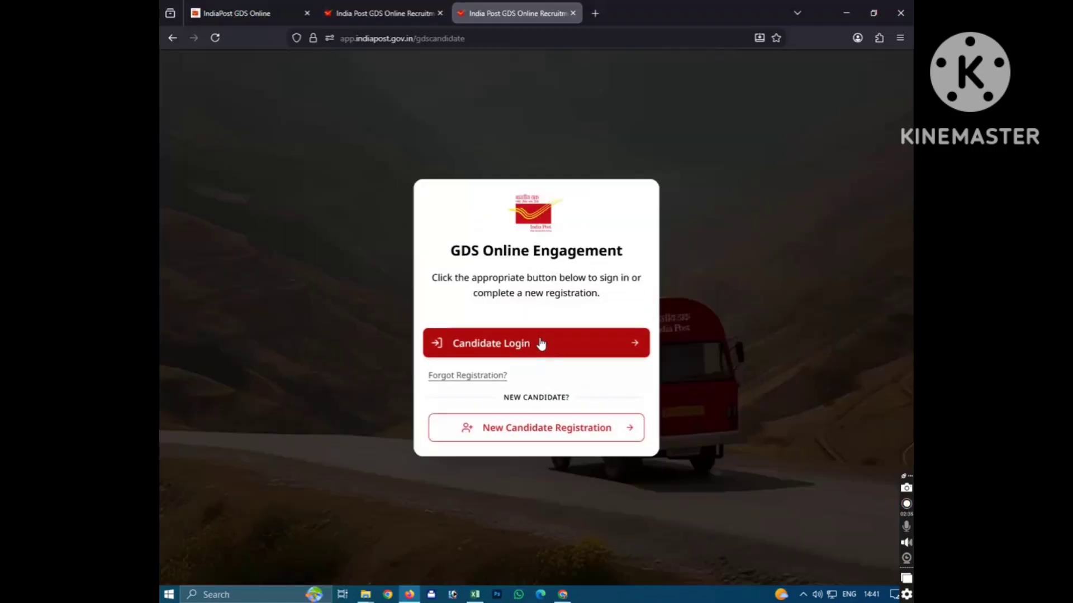
left_click(541, 343)
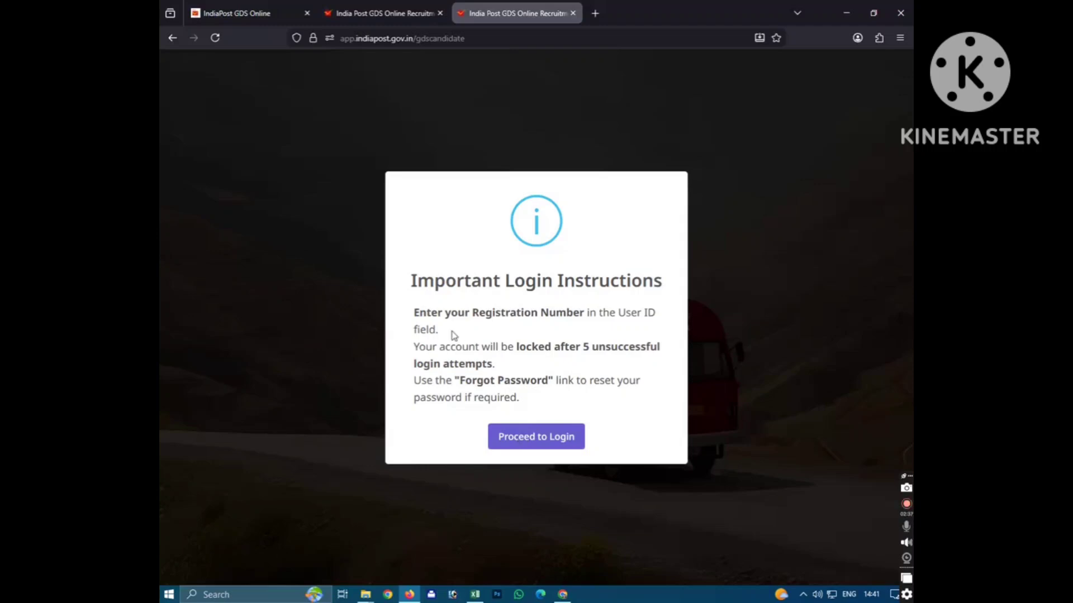
left_click_drag(418, 312, 668, 385)
left_click(559, 349)
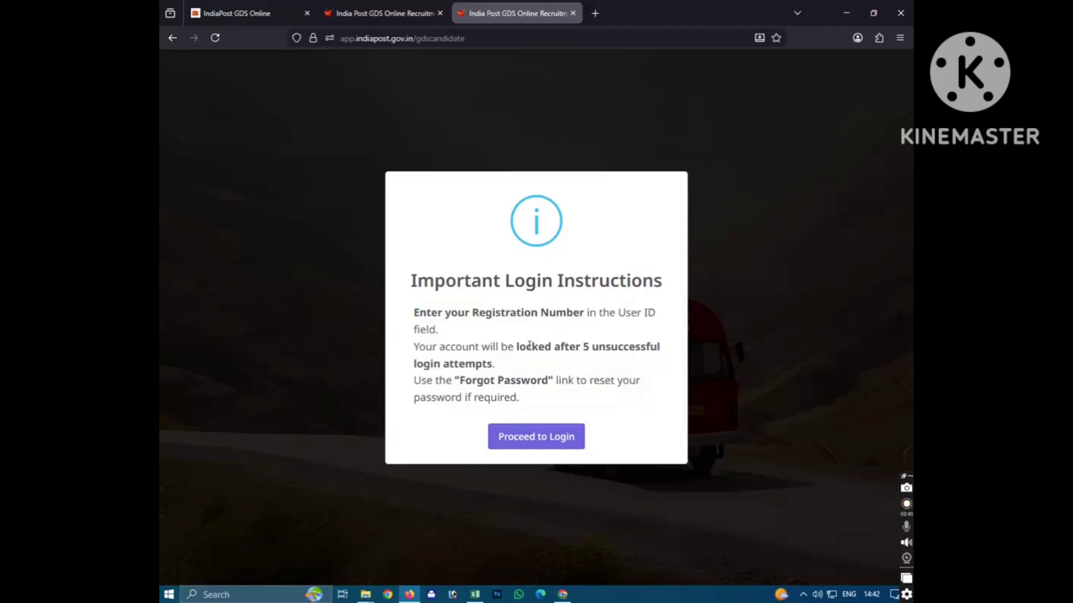
left_click_drag(516, 347, 635, 348)
Log in using the pasted registration number as User ID and the account password.
left_click(561, 431)
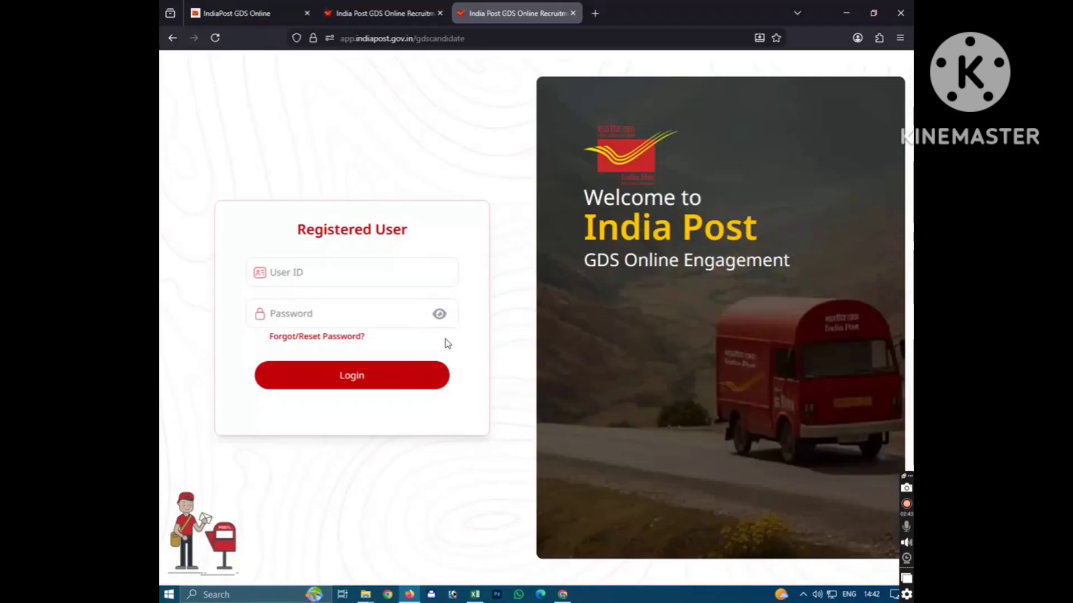
left_click(366, 269)
key("ctrl+v")
left_click(353, 314)
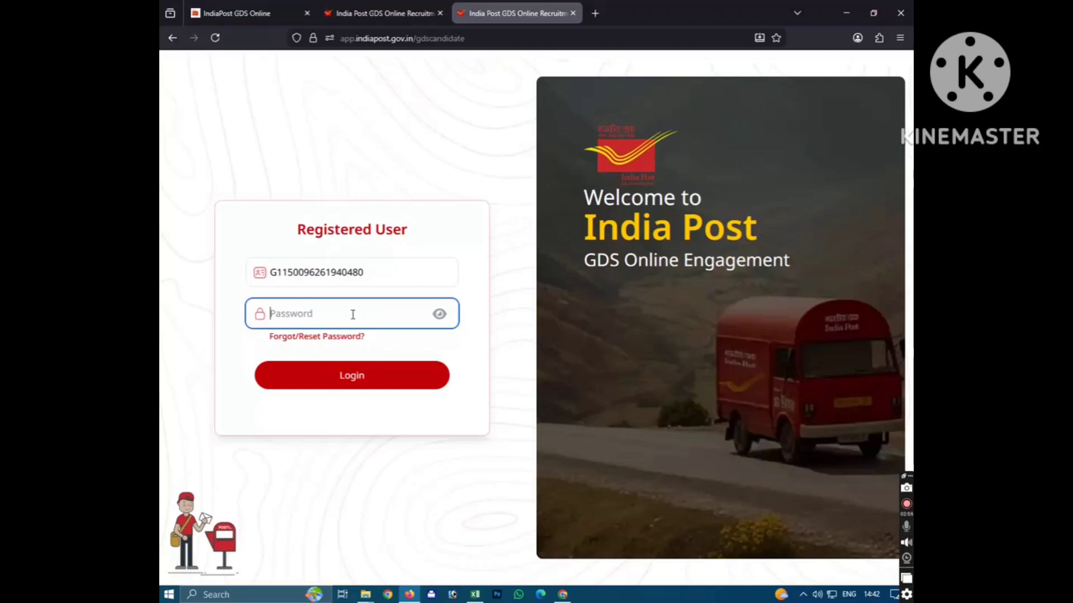
type("a")
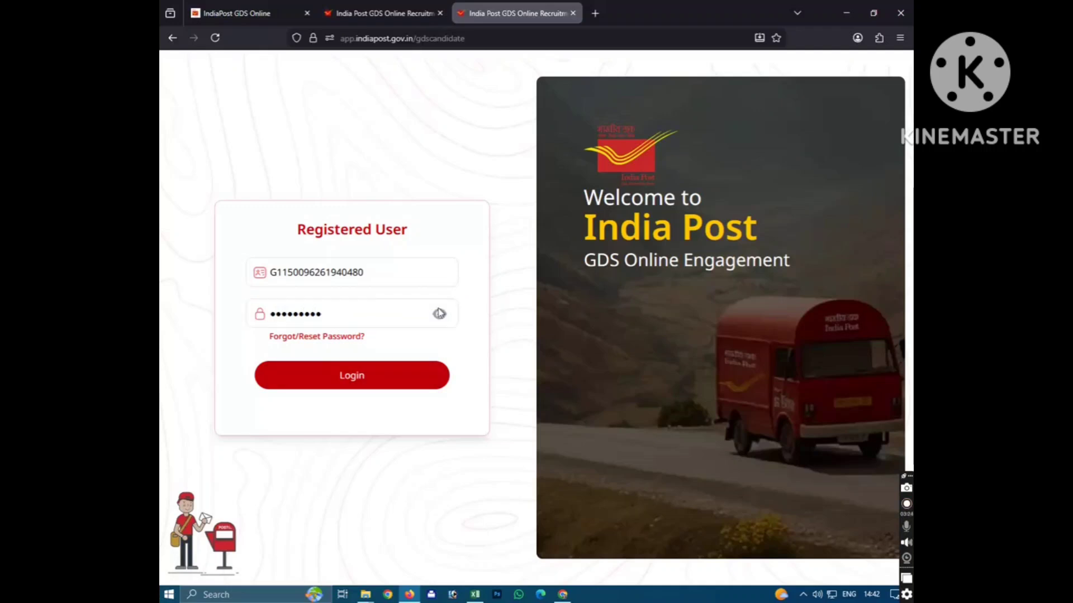
left_click(347, 375)
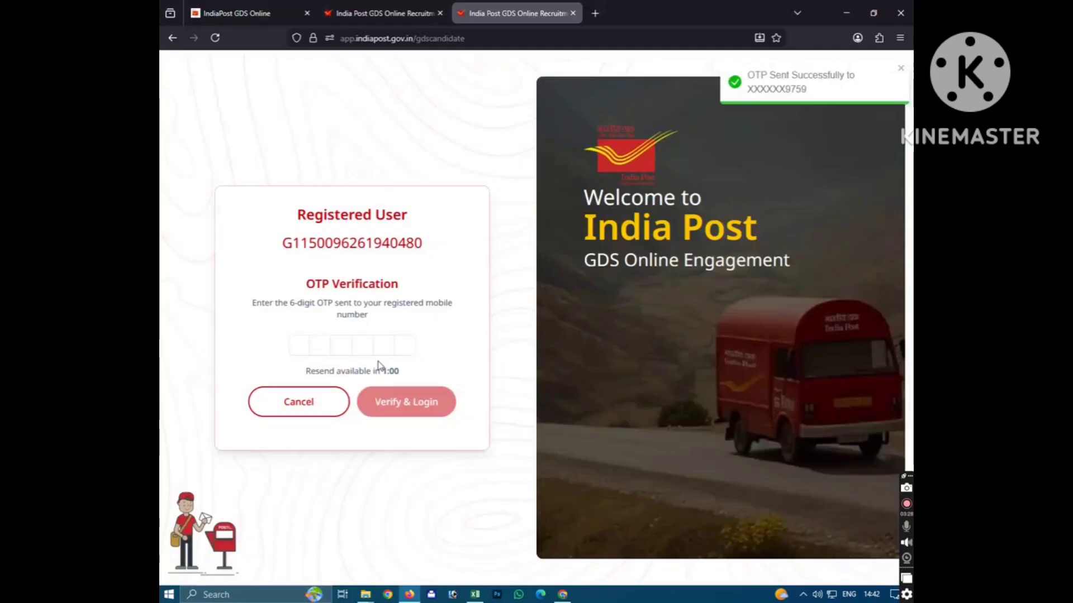
Enter the six-digit login OTP received by SMS.
left_click(302, 351)
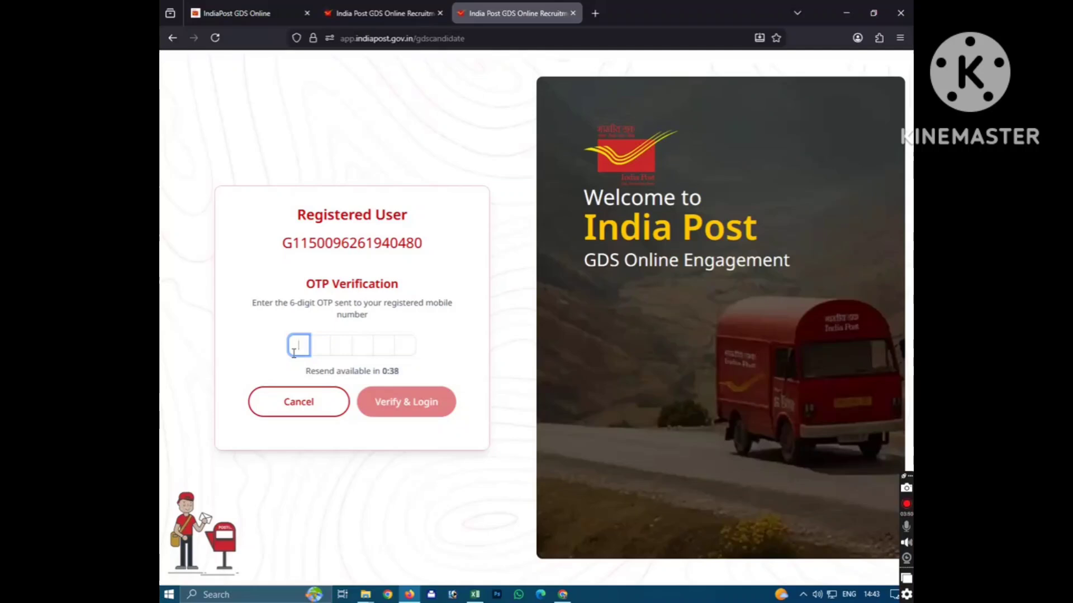
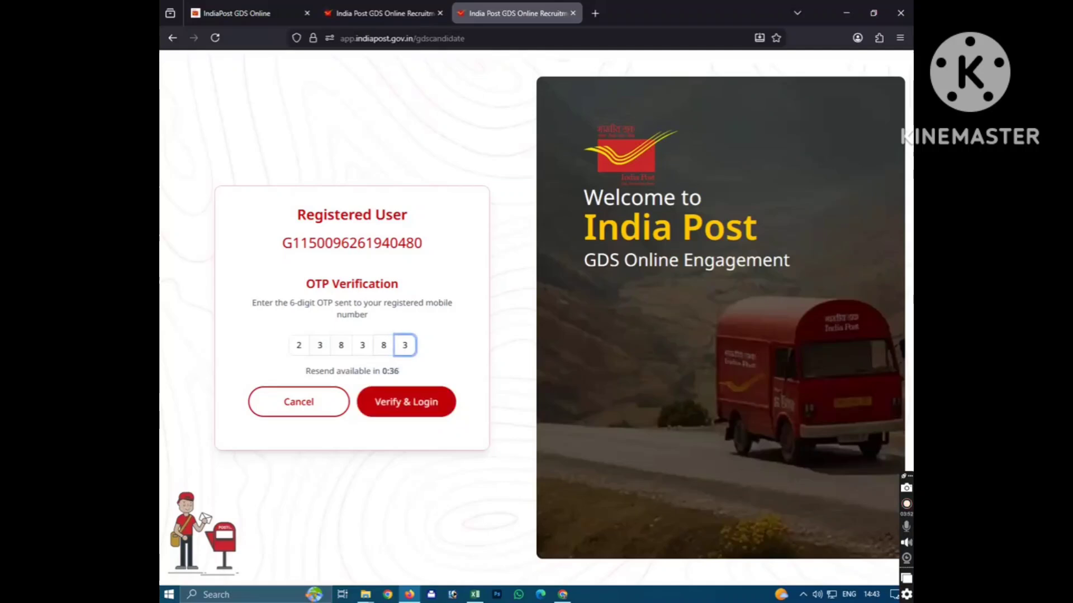
Verify the OTP, log in, and start applying for the active GDS notification.
left_click(405, 402)
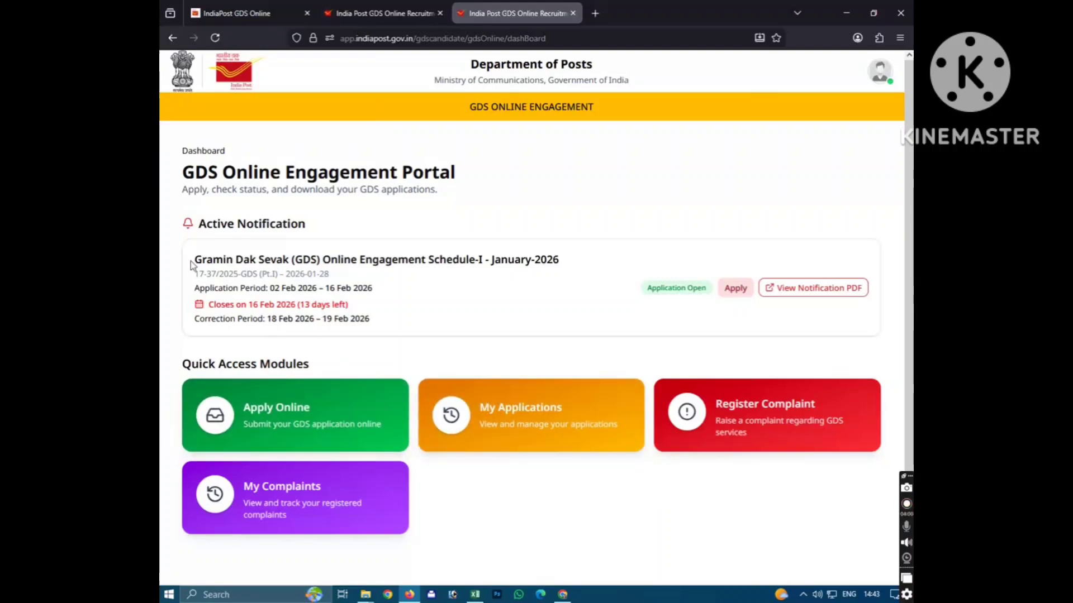
left_click_drag(191, 262, 588, 262)
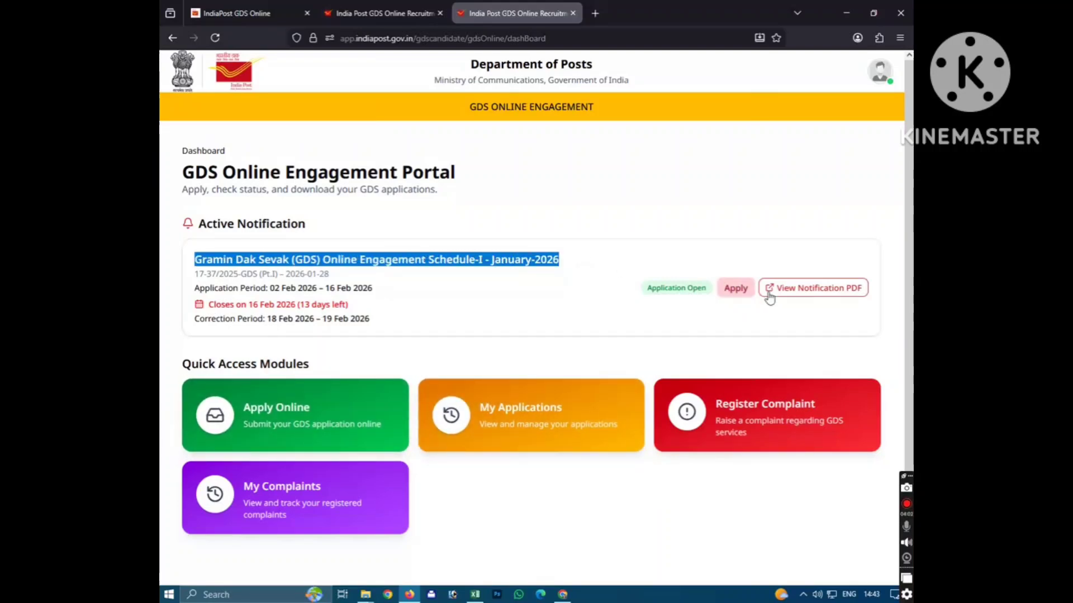
left_click(735, 288)
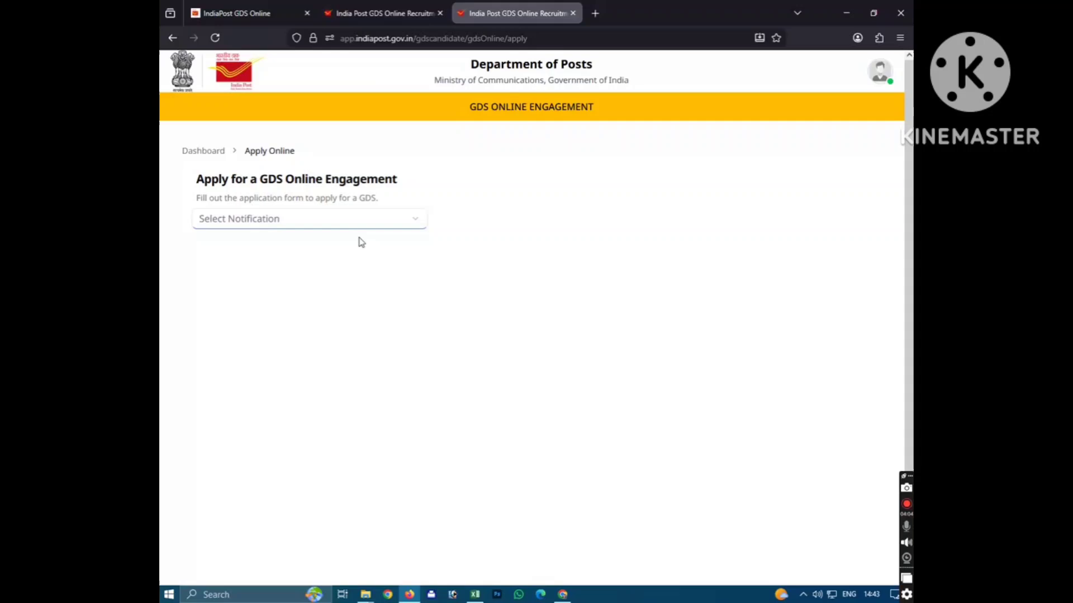
left_click(312, 221)
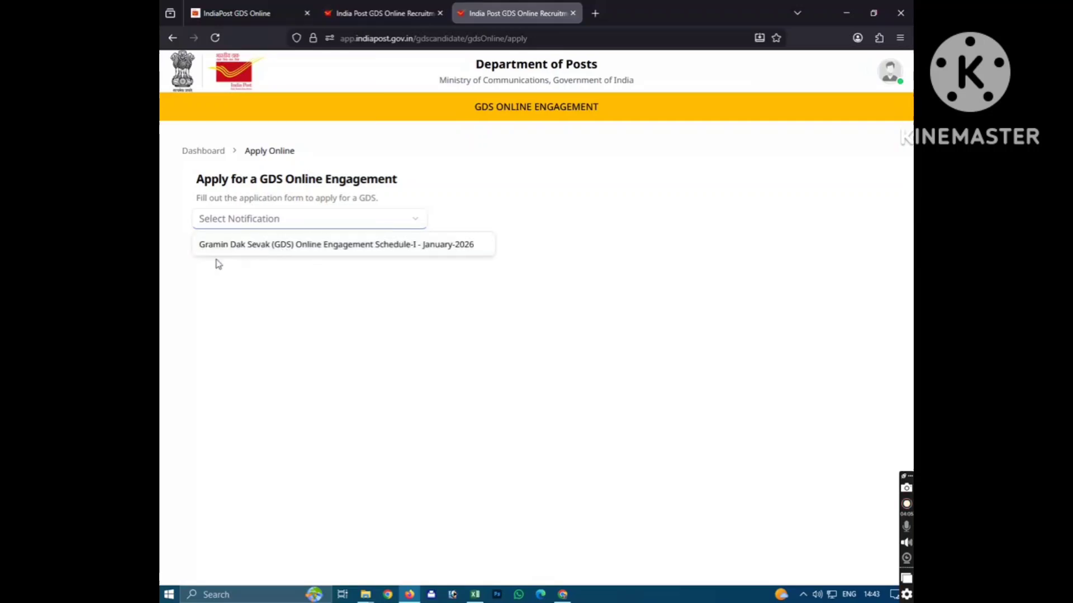
Choose the Gramin Dak Sevak January-2026 notification, marital status Married, and employment status No.
left_click(327, 246)
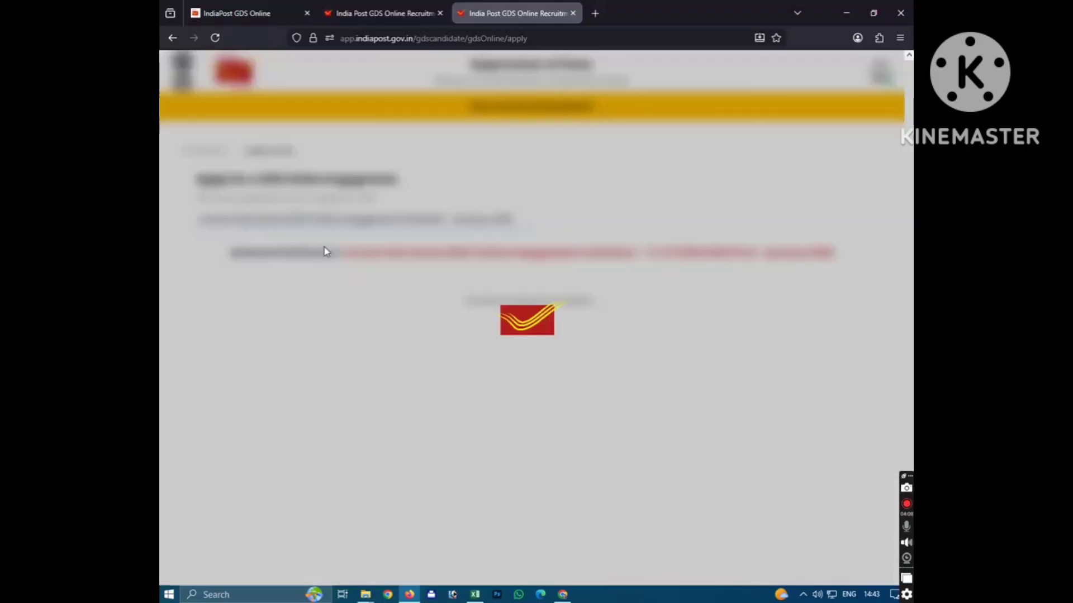
scroll(325, 247, "down", 5)
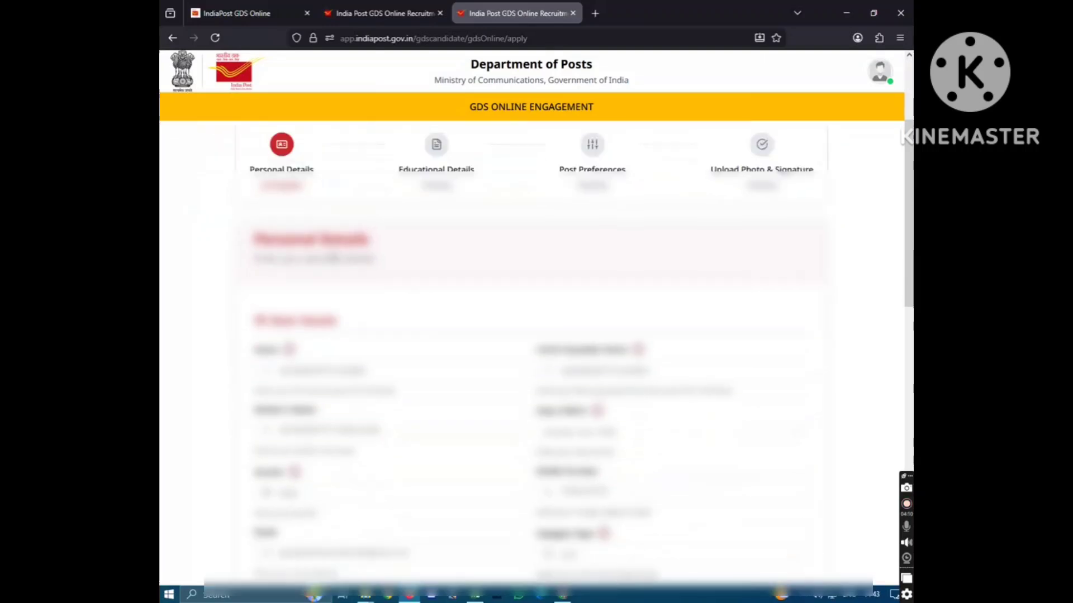
left_click_drag(274, 219, 581, 376)
scroll(419, 345, "down", 3)
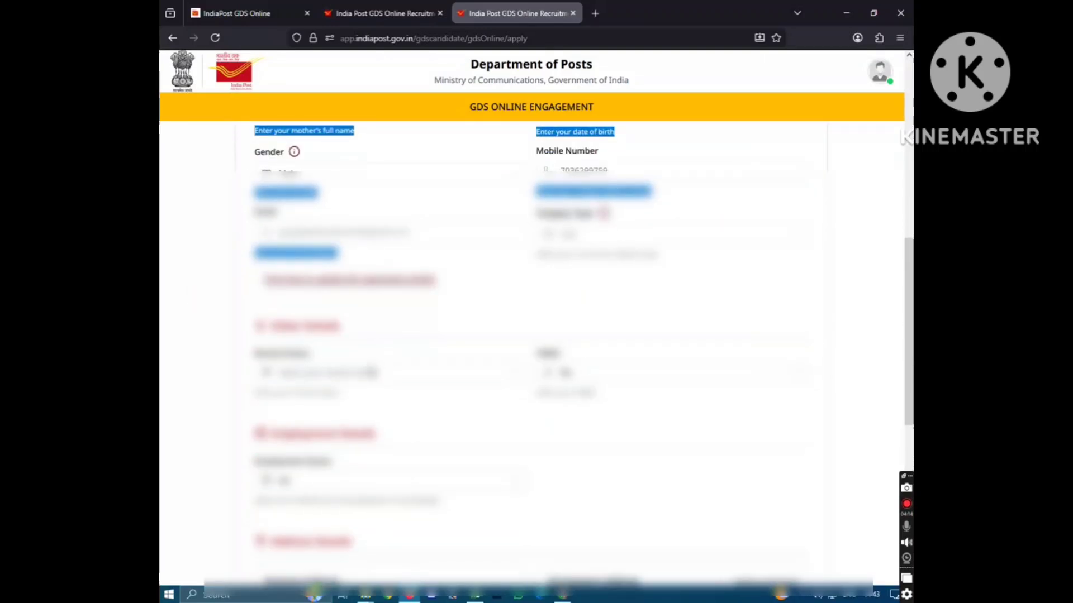
left_click(399, 373)
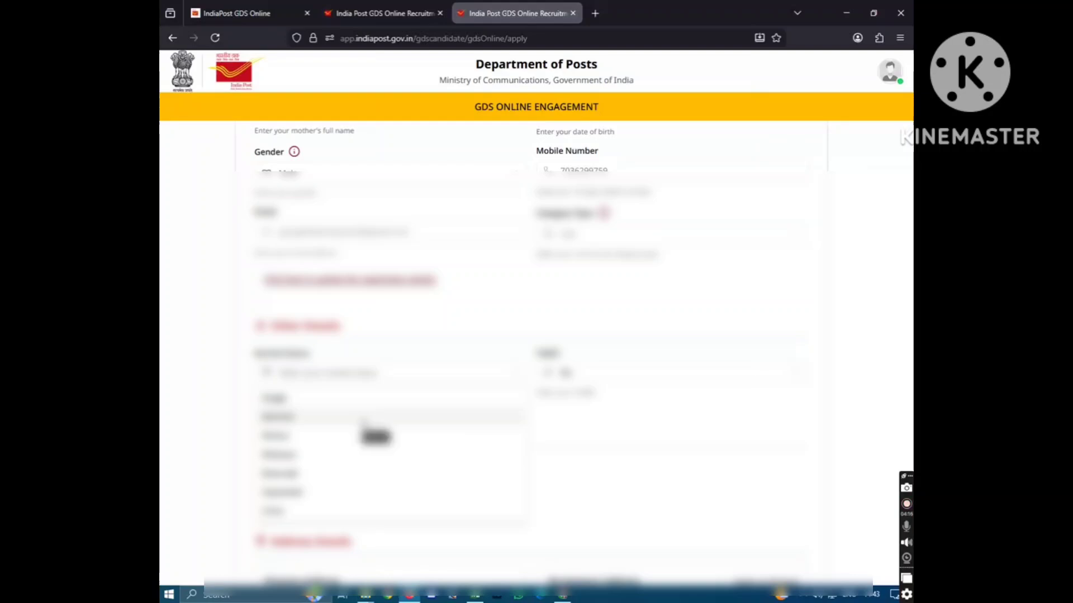
left_click(368, 435)
scroll(471, 398, "down", 3)
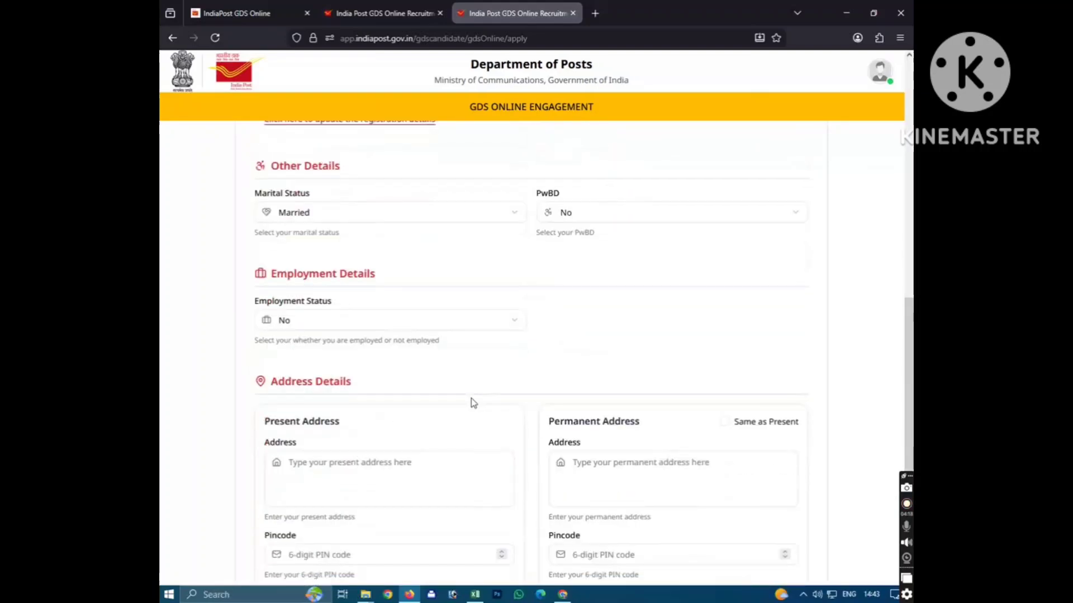
left_click(343, 320)
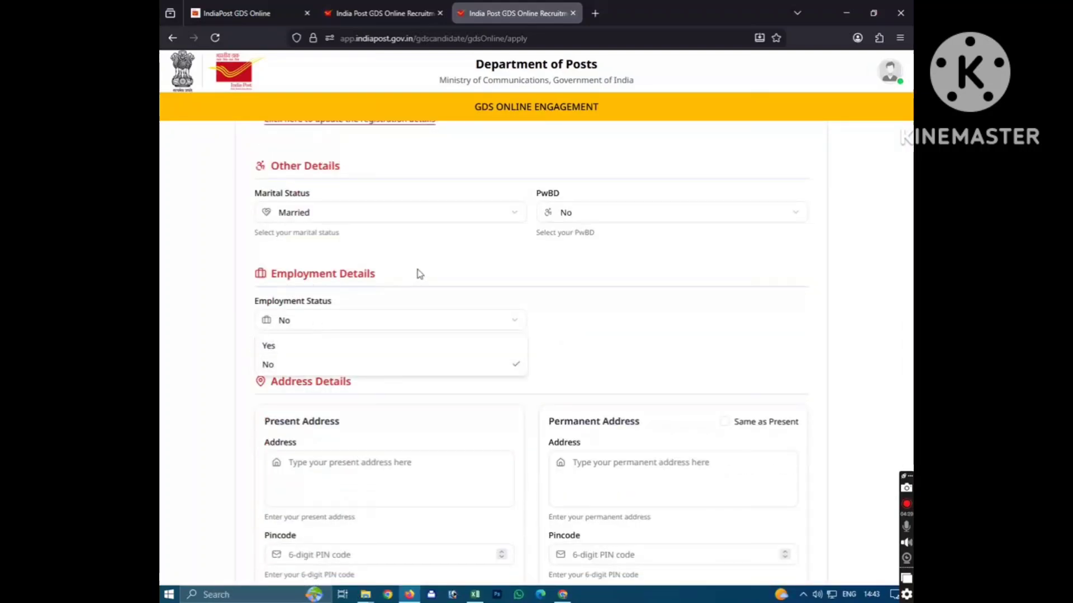
left_click(532, 196)
left_click_drag(531, 196, 558, 193)
left_click(558, 199)
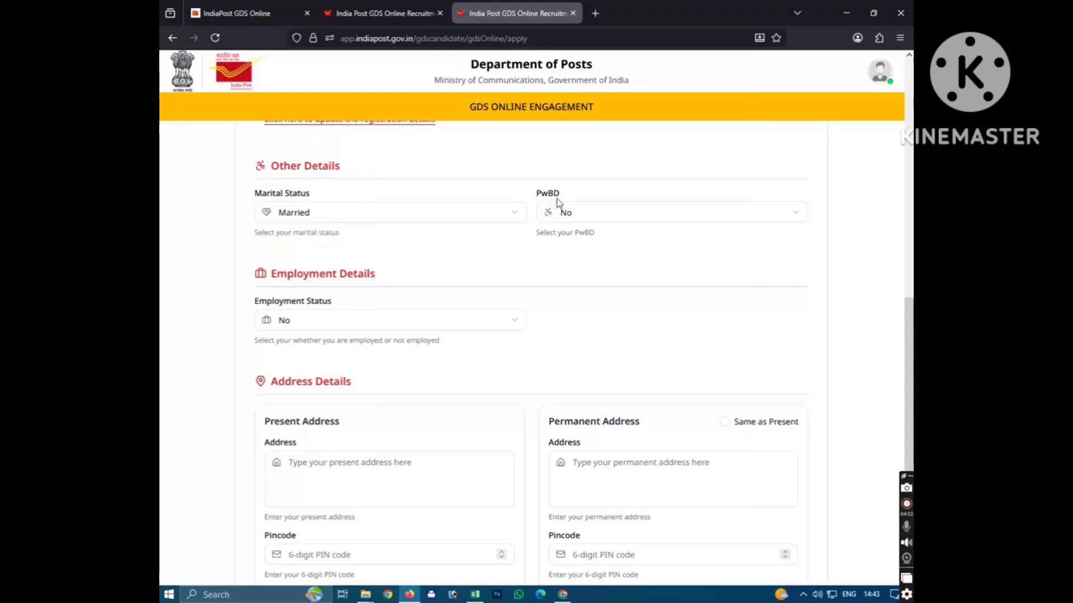
left_click(342, 320)
left_click(344, 365)
Enter the present street address with the permanent address set Same as Present.
left_click(337, 460)
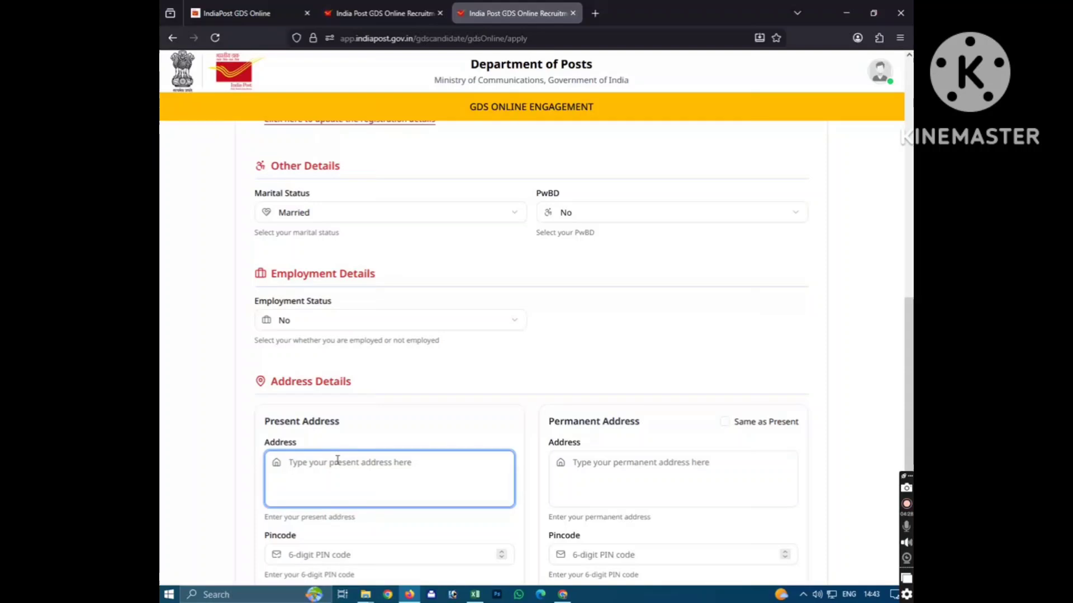
left_click(731, 424)
left_click(391, 471)
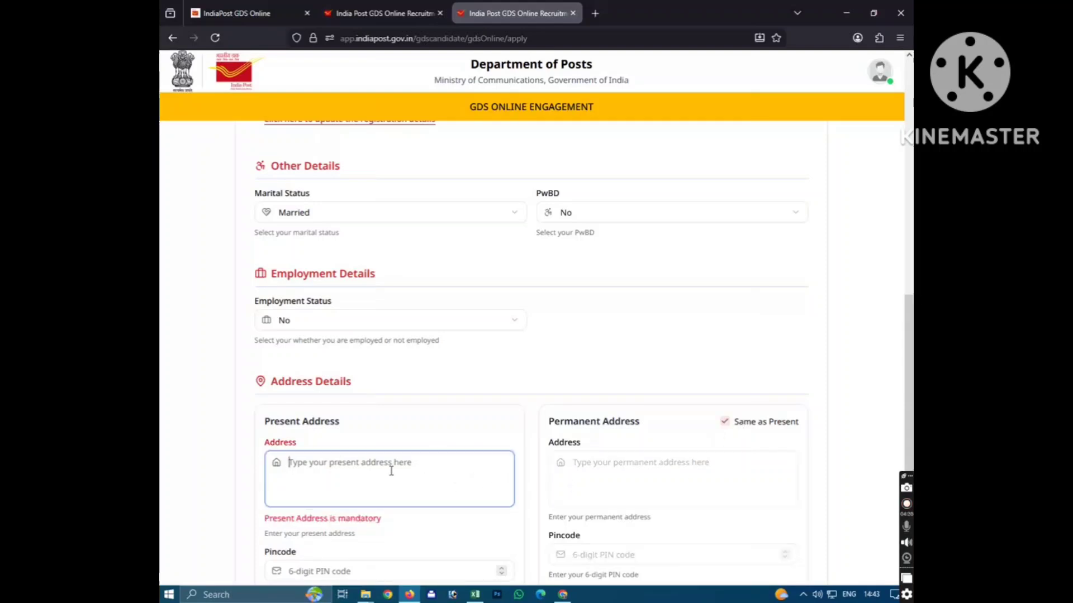
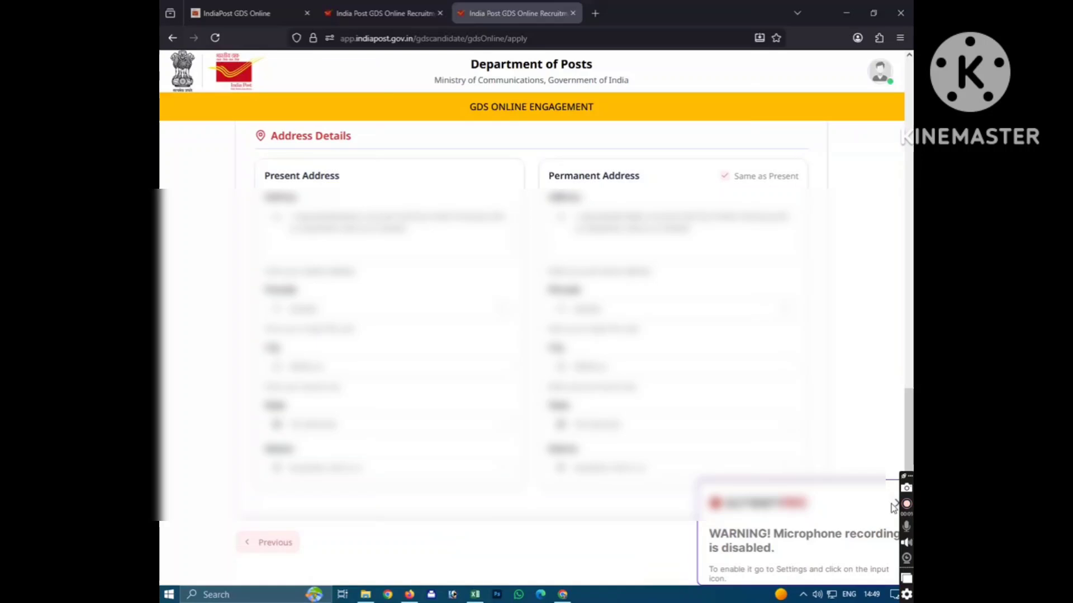
left_click(894, 504)
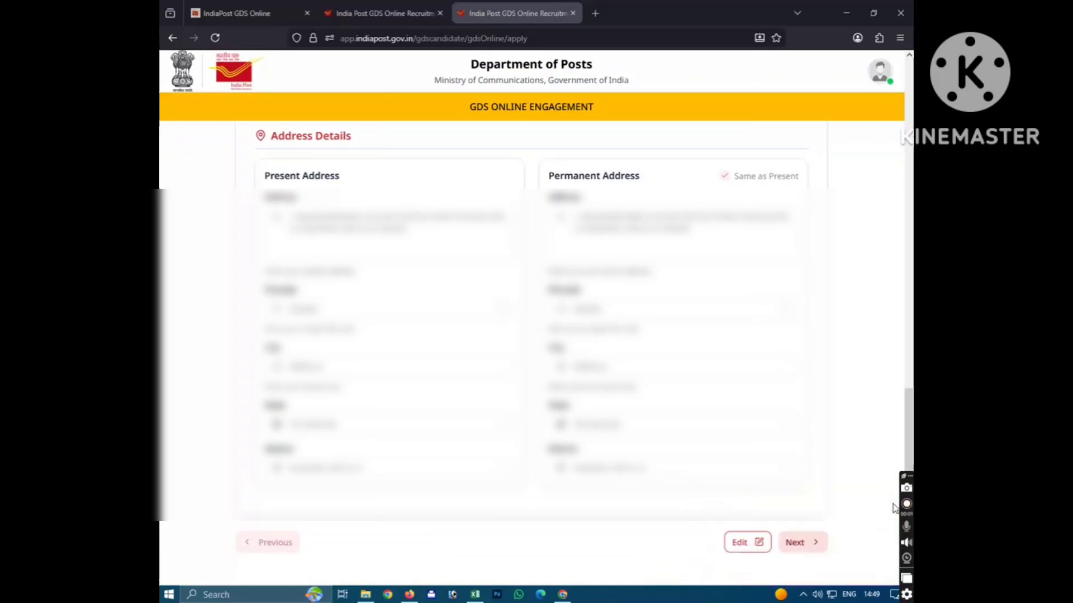
Enter SSC details: Andhra Pradesh Circle, passed 2012, Andhra Pradesh board, memo number, grade-based results.
left_click(793, 542)
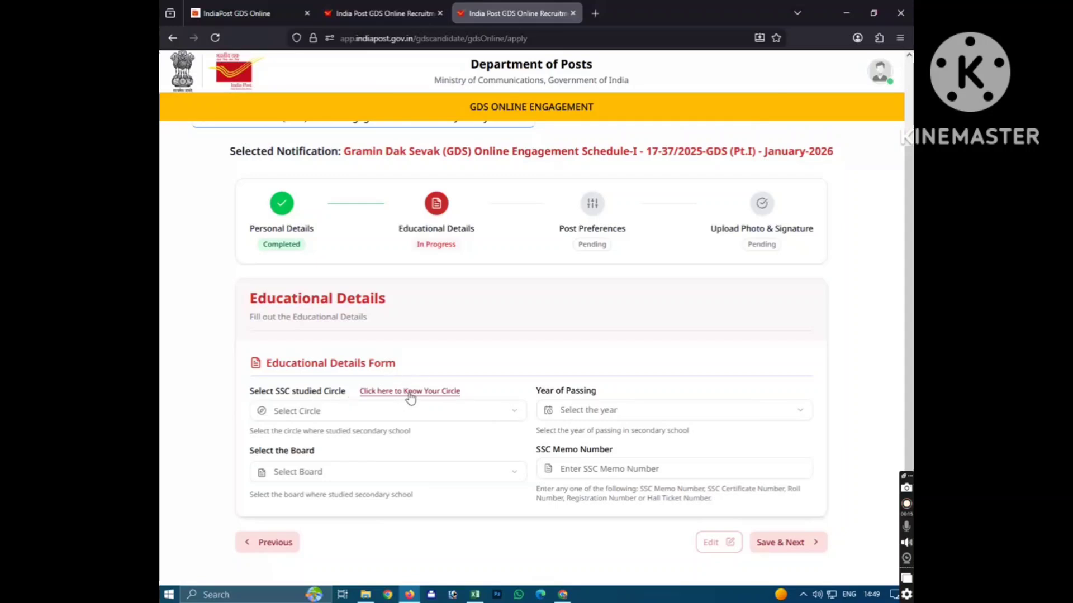
left_click(517, 414)
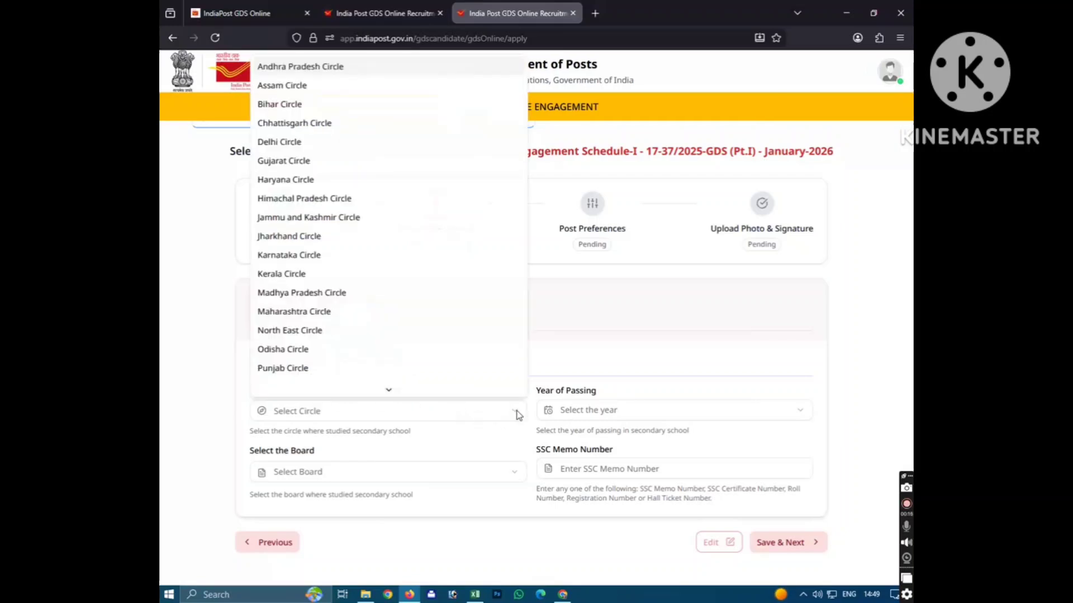
left_click(366, 67)
left_click(602, 411)
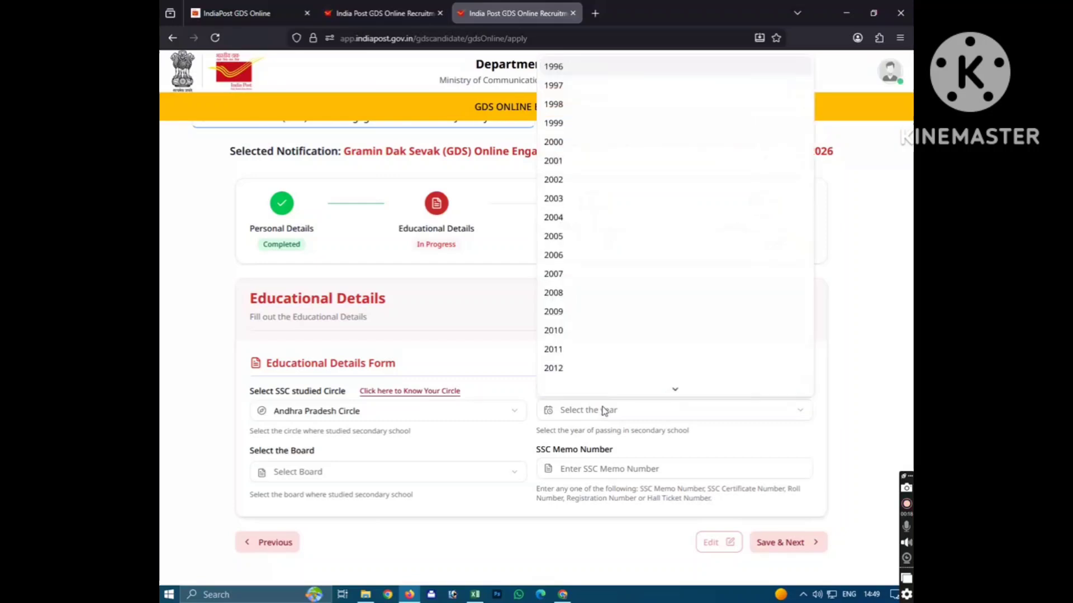
left_click(581, 373)
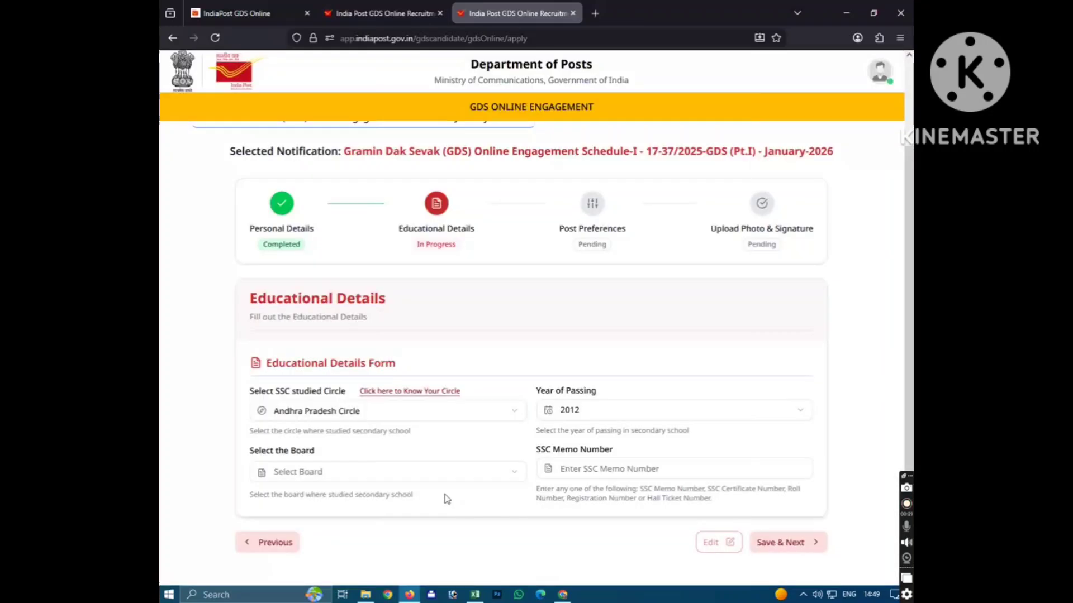
left_click(402, 476)
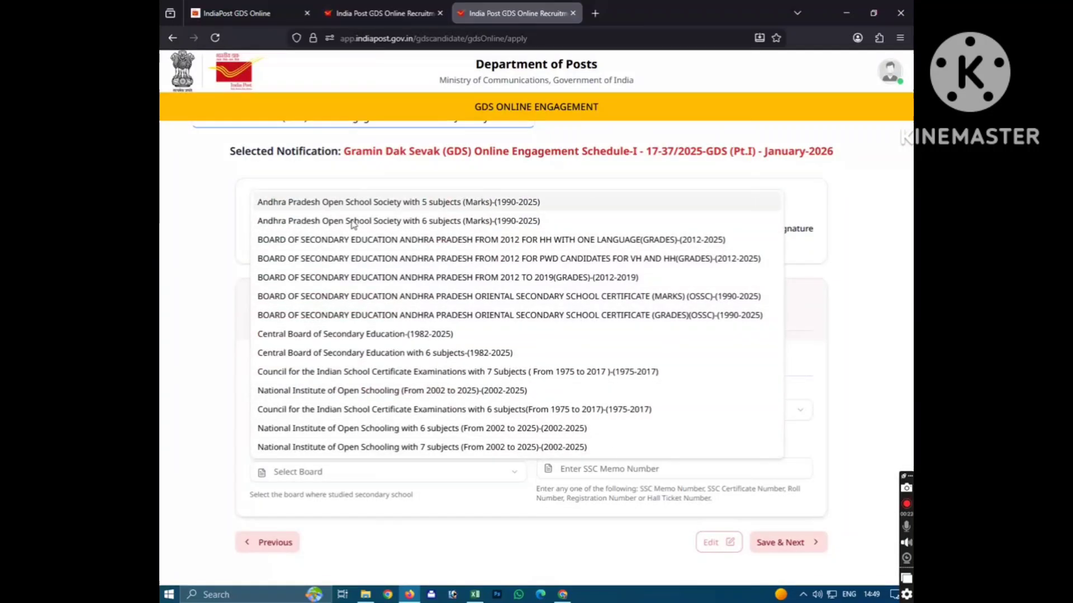
left_click(526, 278)
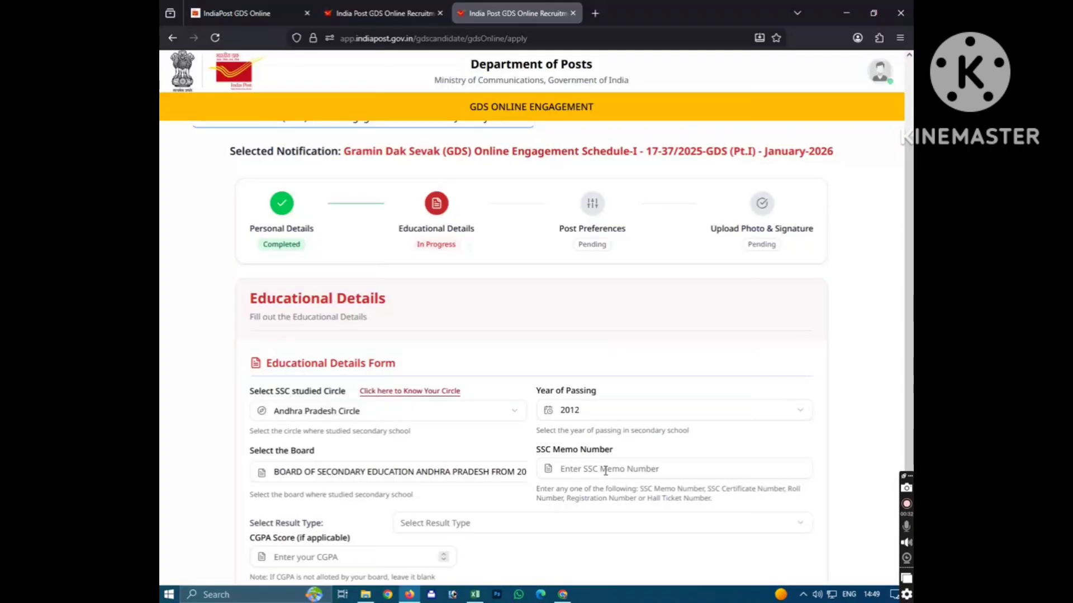
left_click(606, 471)
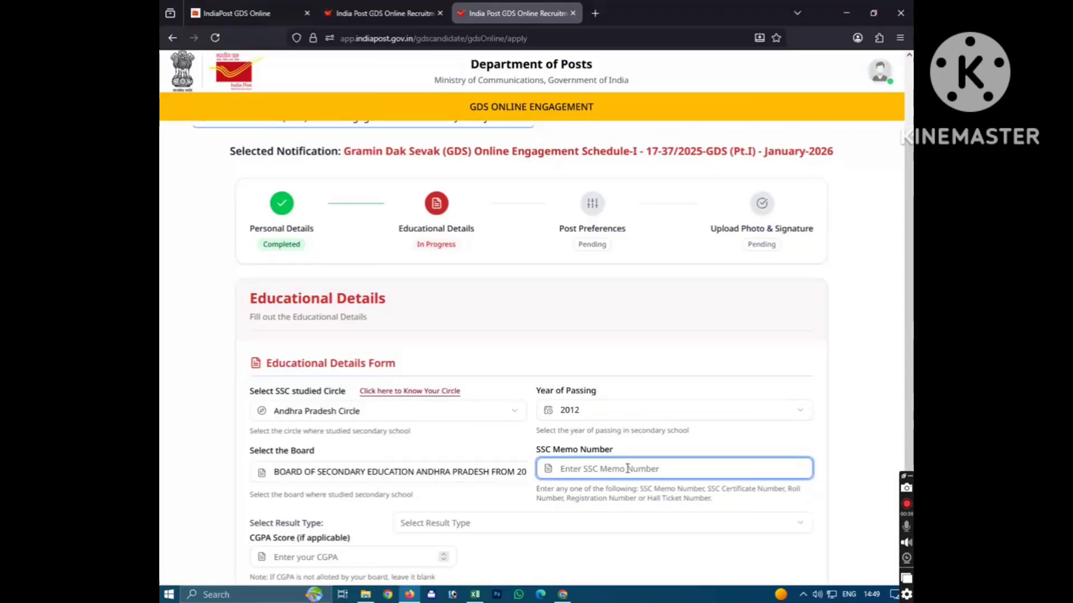
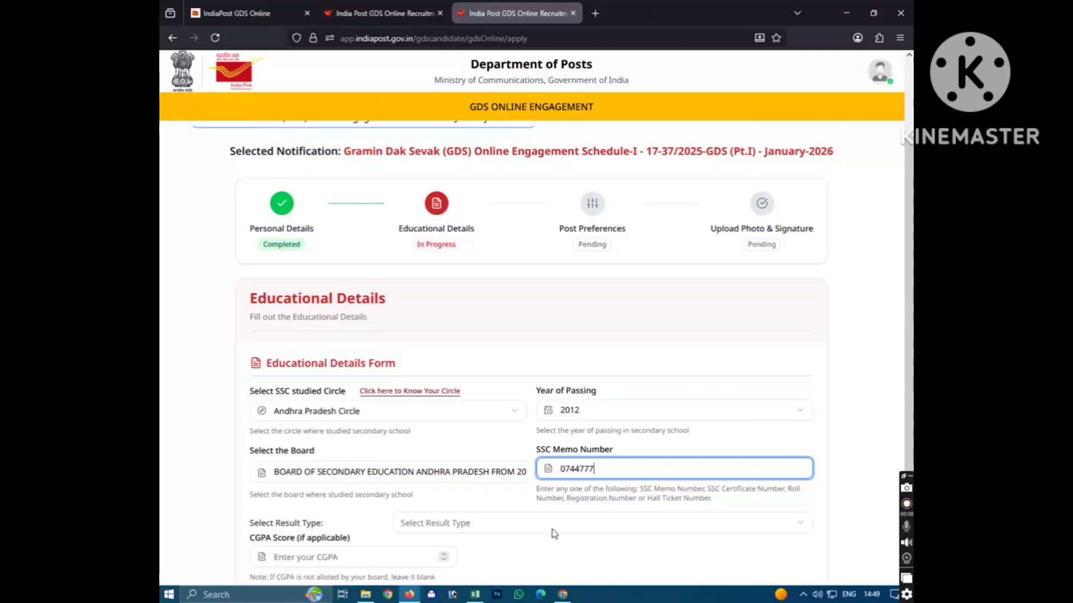
left_click(554, 525)
left_click(473, 552)
scroll(489, 507, "down", 3)
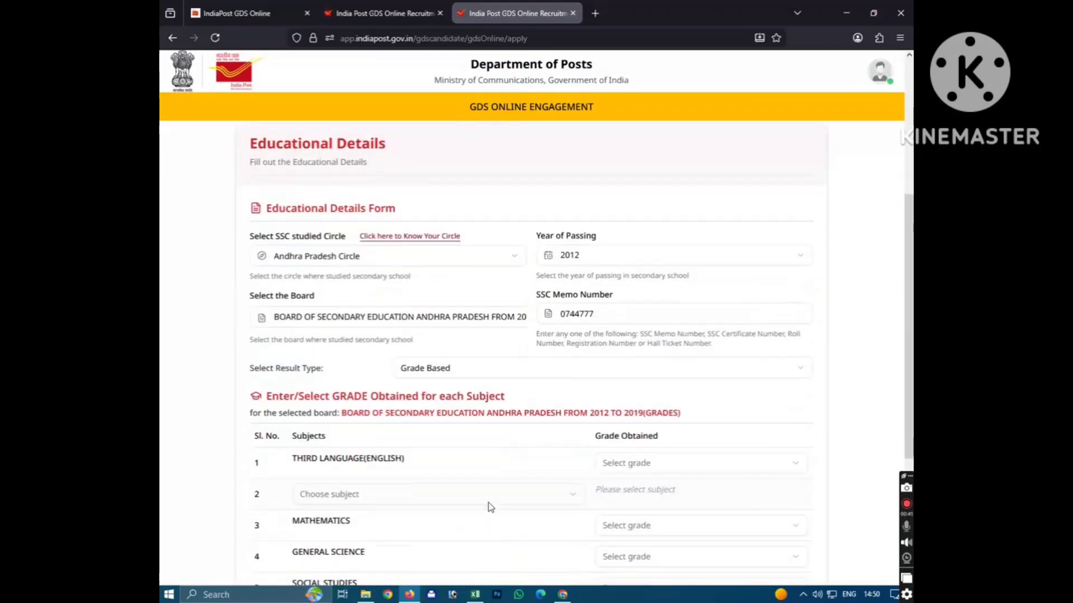
scroll(488, 503, "down", 4)
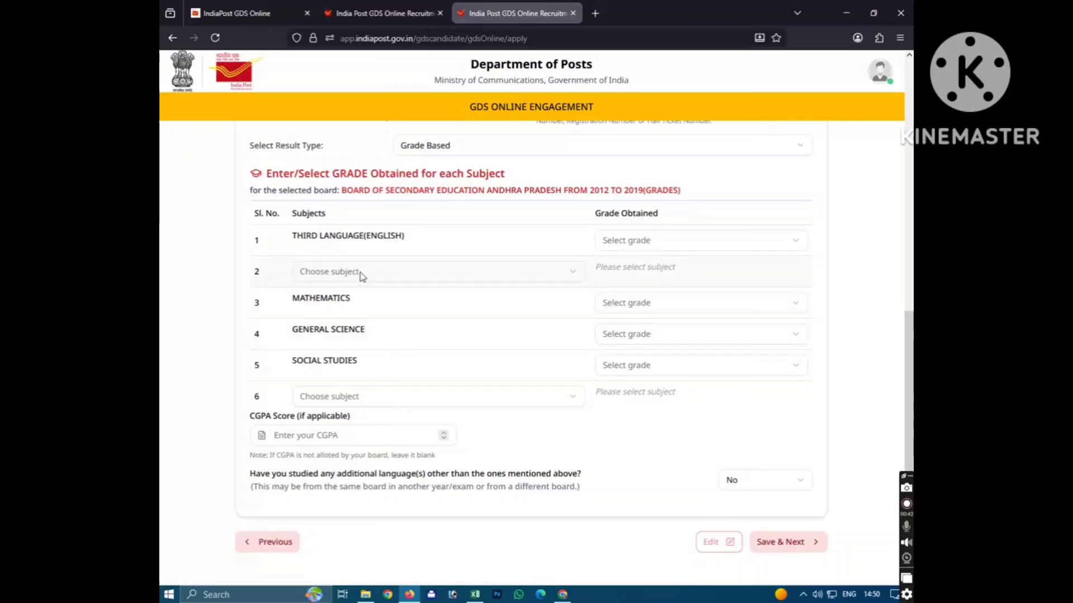
Set row 2 to FIRST LANGUAGE(TELUGU) and row 6 to SECOND LANGUAGE (HINDI).
left_click(361, 273)
left_click(363, 297)
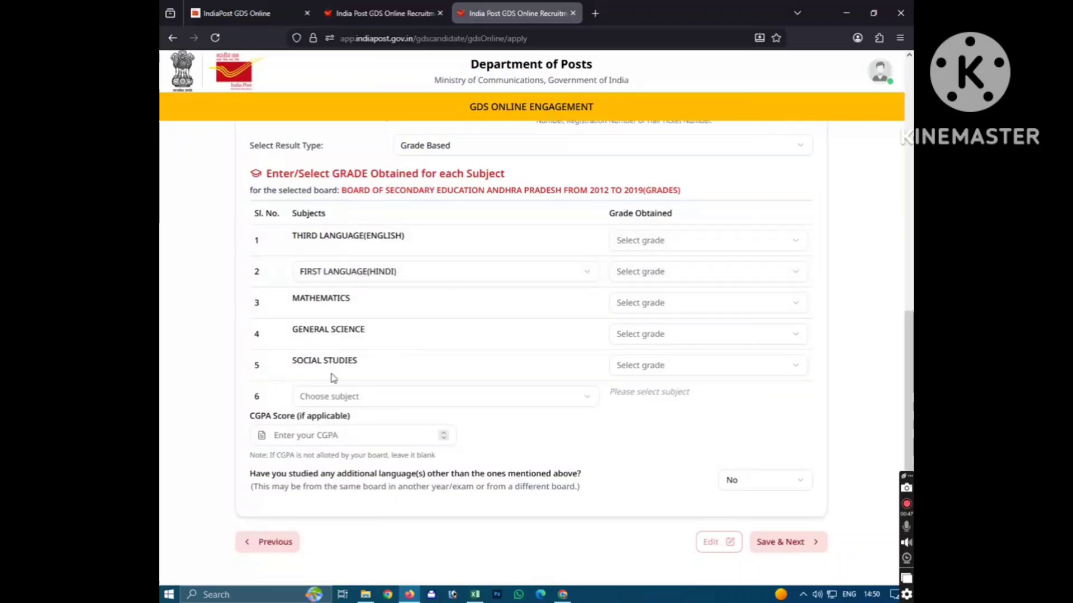
left_click(335, 397)
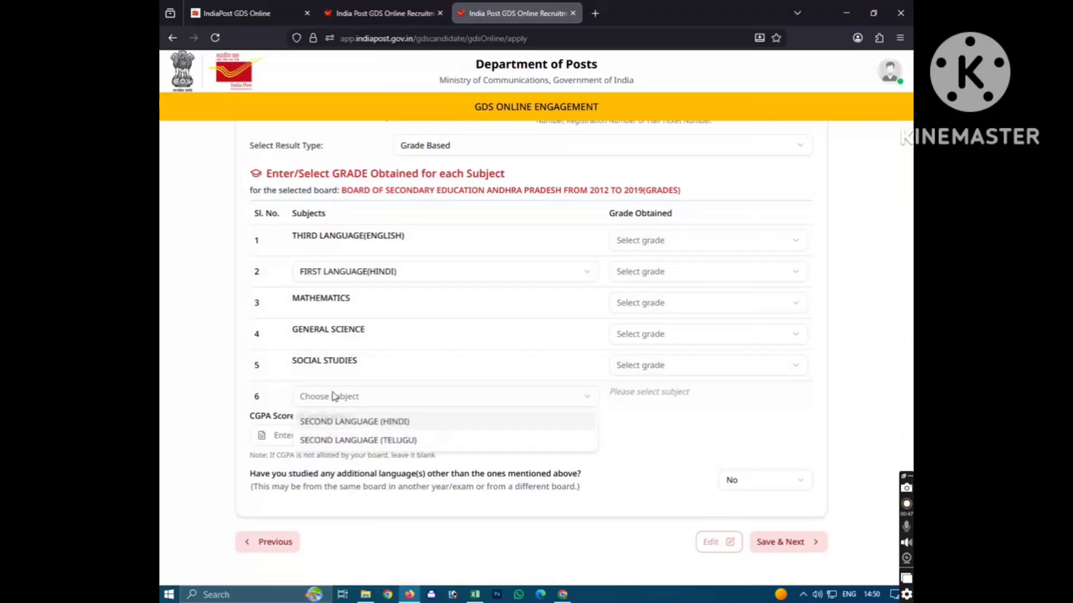
left_click(342, 267)
left_click(391, 272)
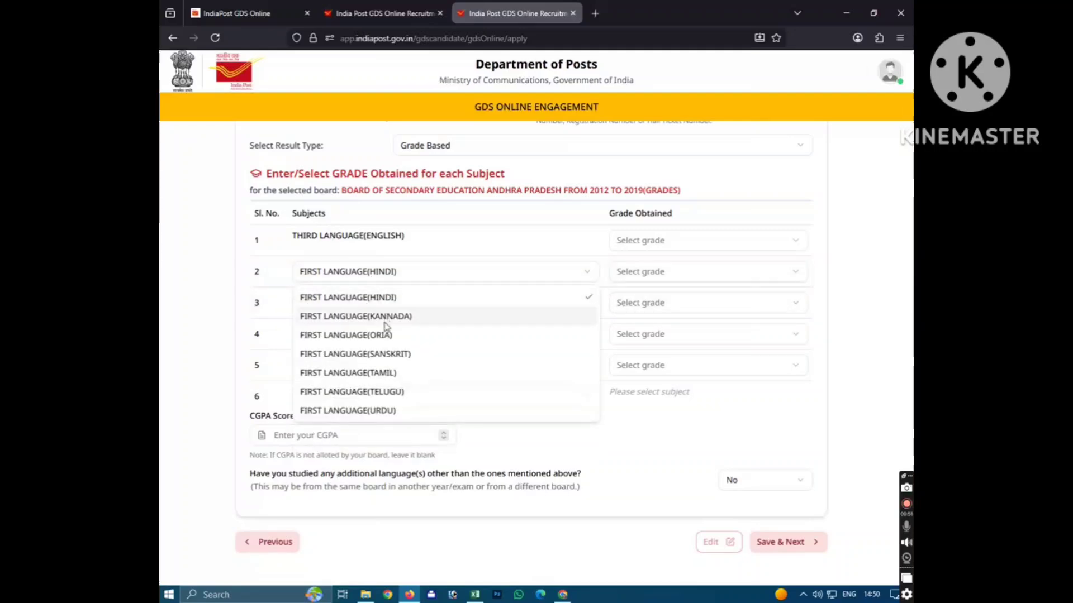
left_click(385, 391)
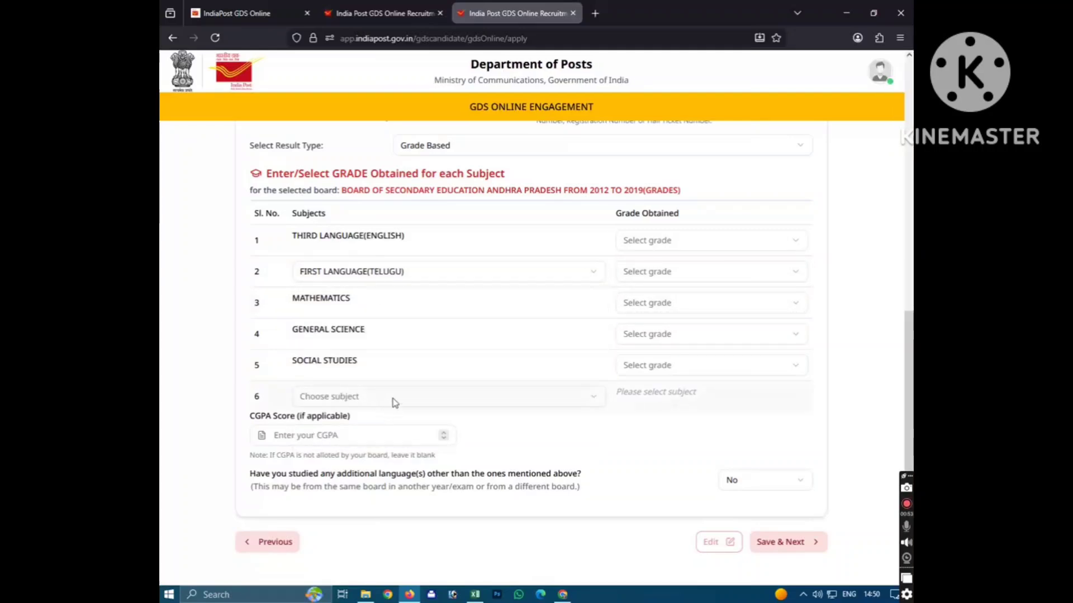
left_click(394, 400)
left_click(399, 424)
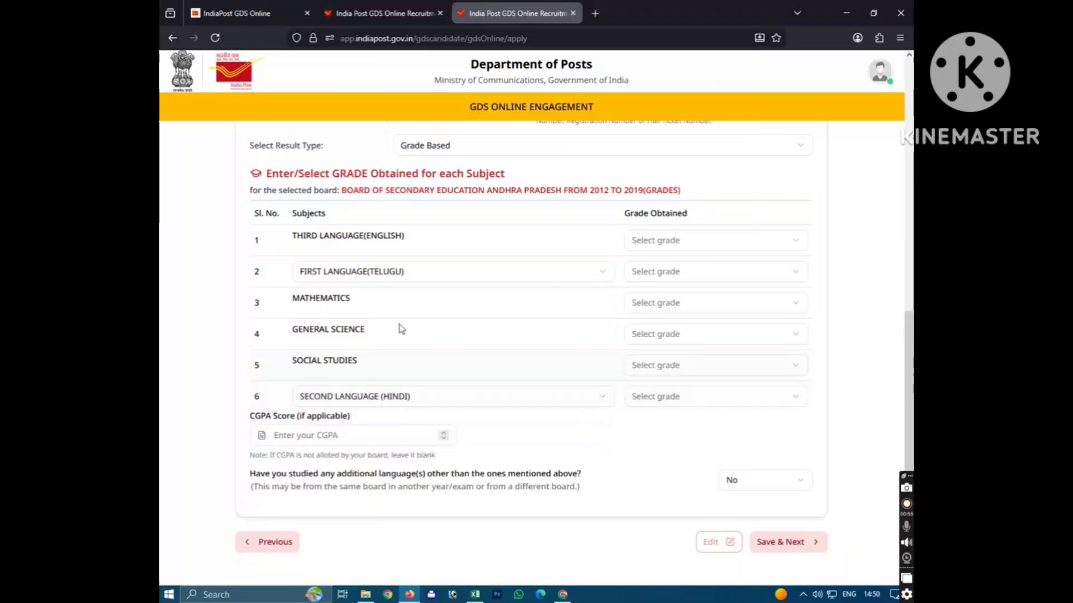
Give grades English C1, Telugu B1, Maths B2, Science B1, Social B2, Hindi B2.
left_click(666, 244)
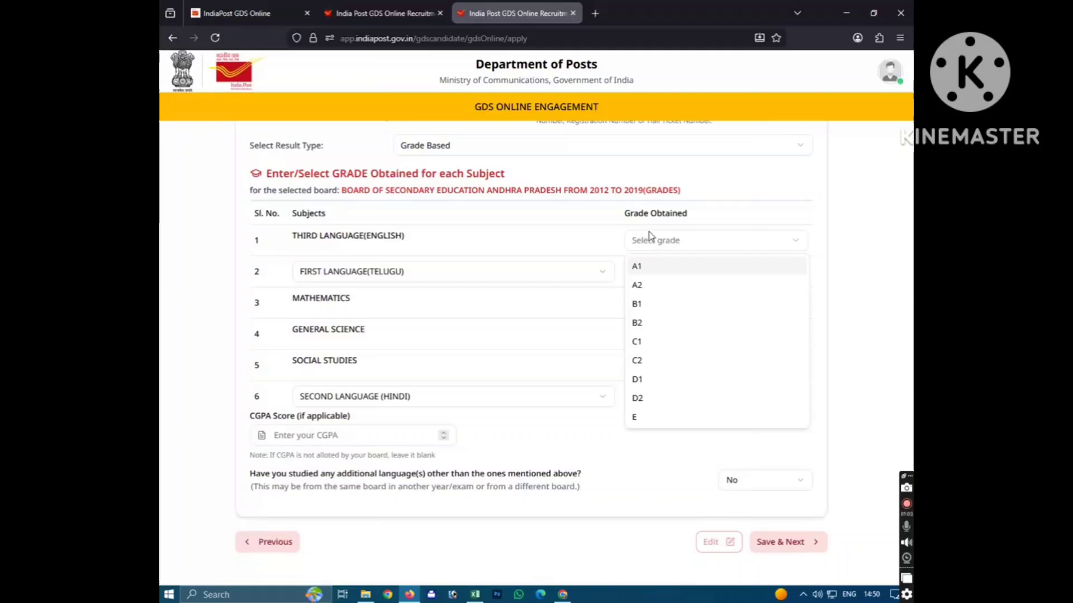
left_click(660, 341)
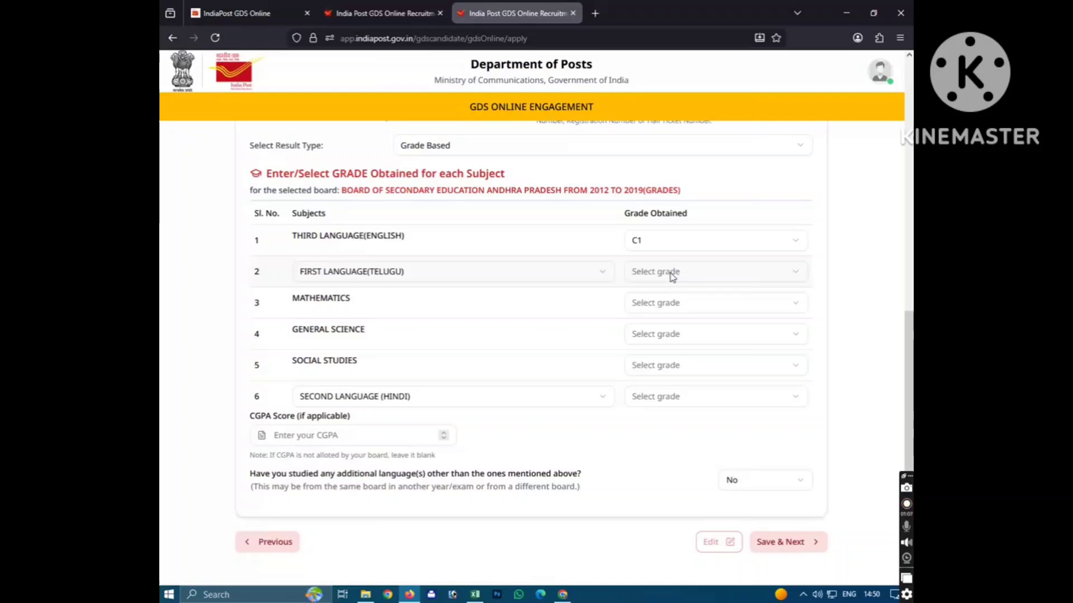
left_click(672, 278)
left_click(662, 334)
left_click(678, 308)
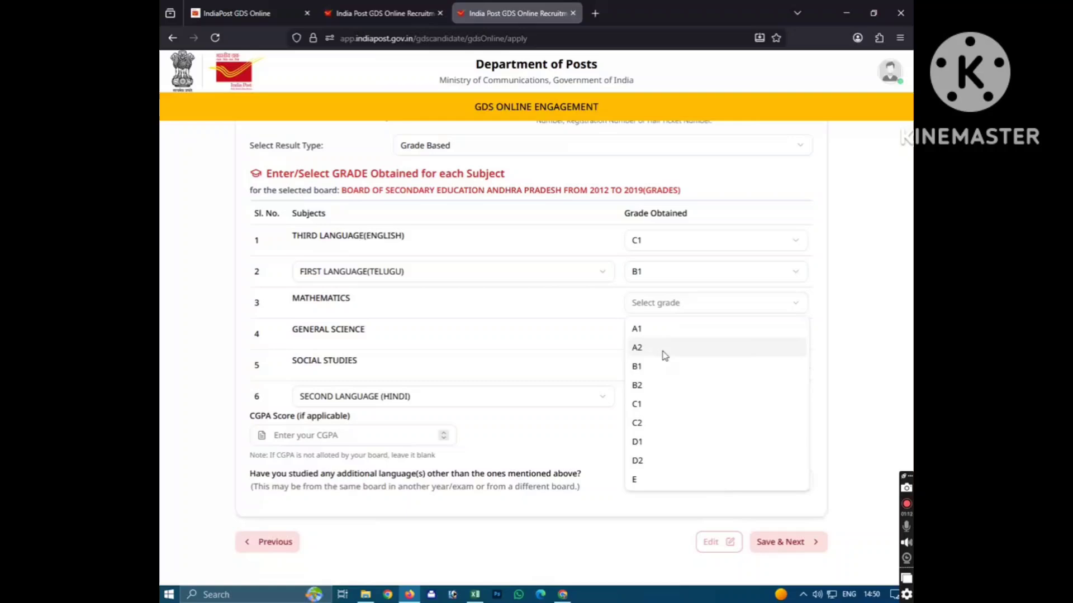
left_click(655, 386)
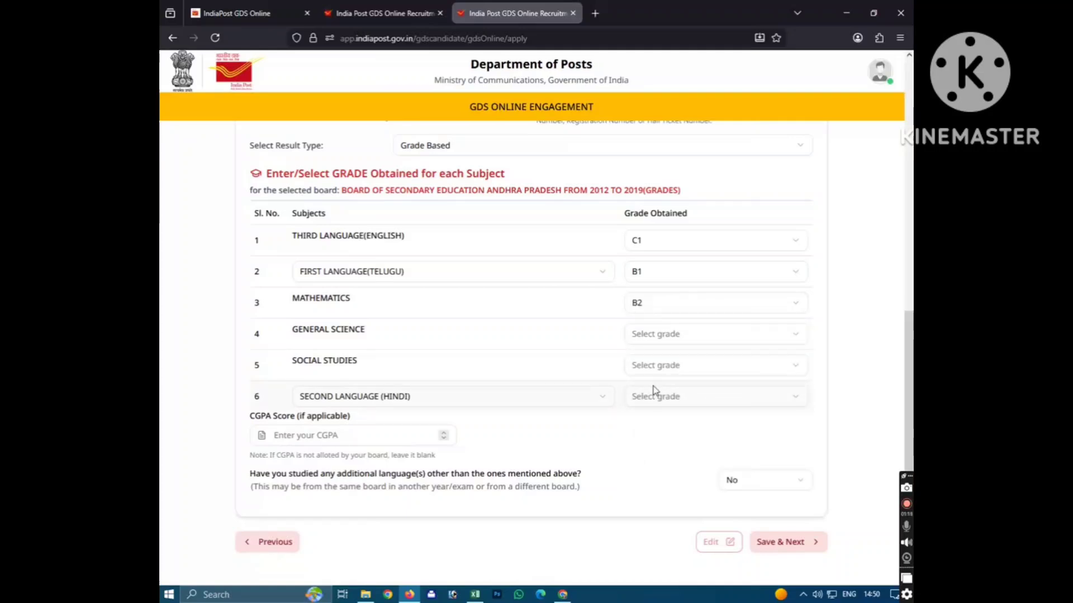
left_click(659, 335)
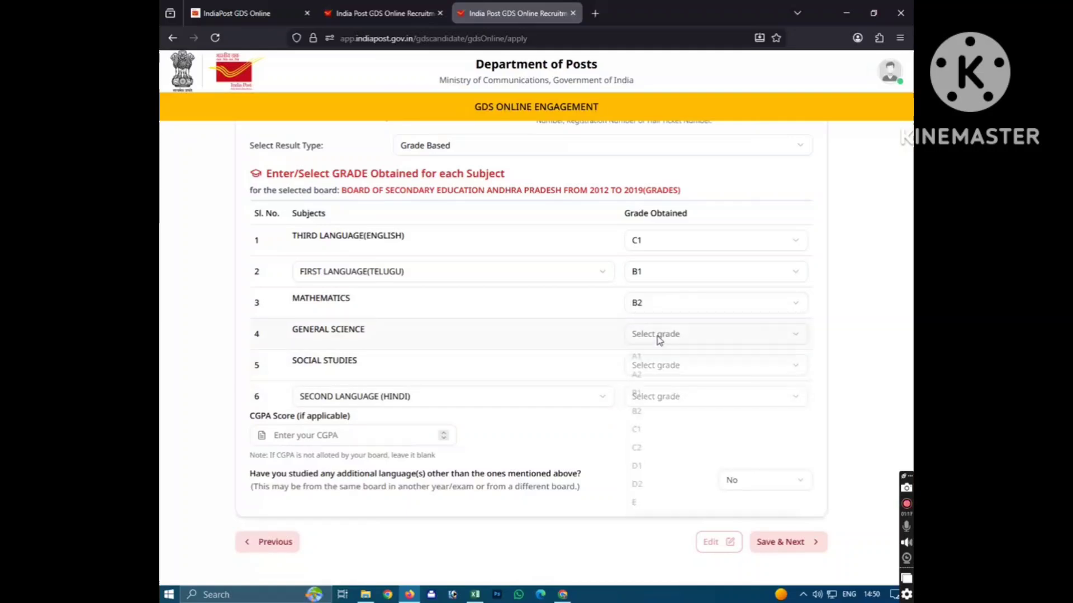
left_click(648, 404)
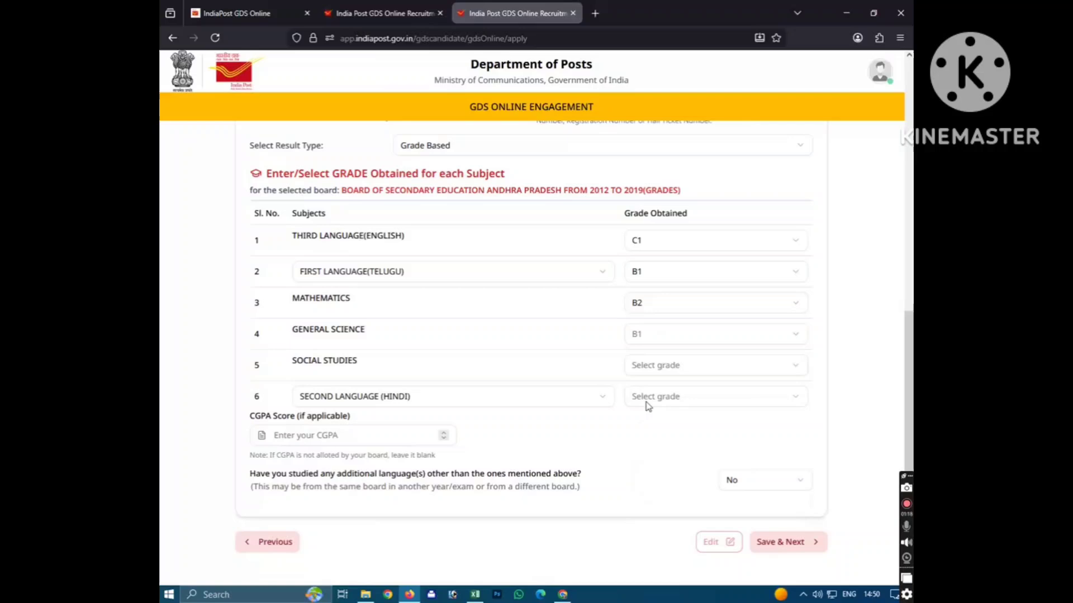
left_click(641, 371)
left_click(643, 446)
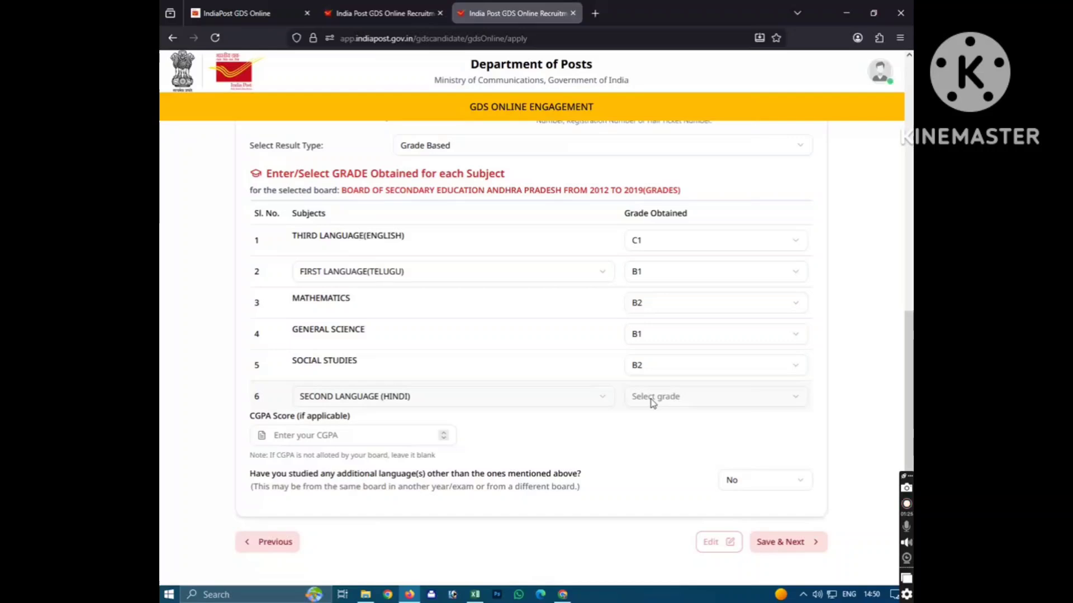
left_click(652, 402)
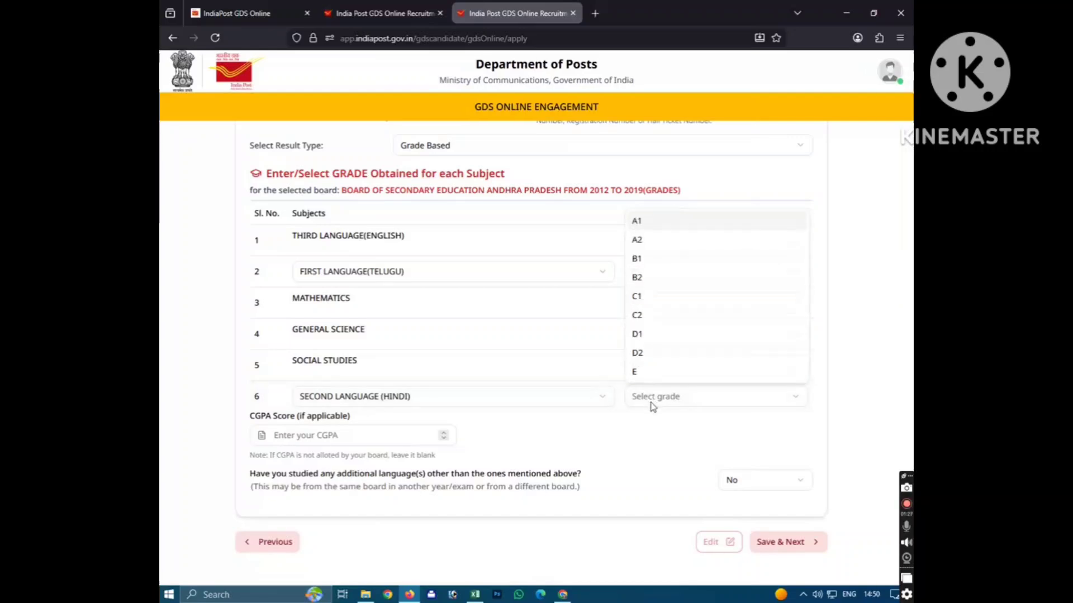
left_click(641, 280)
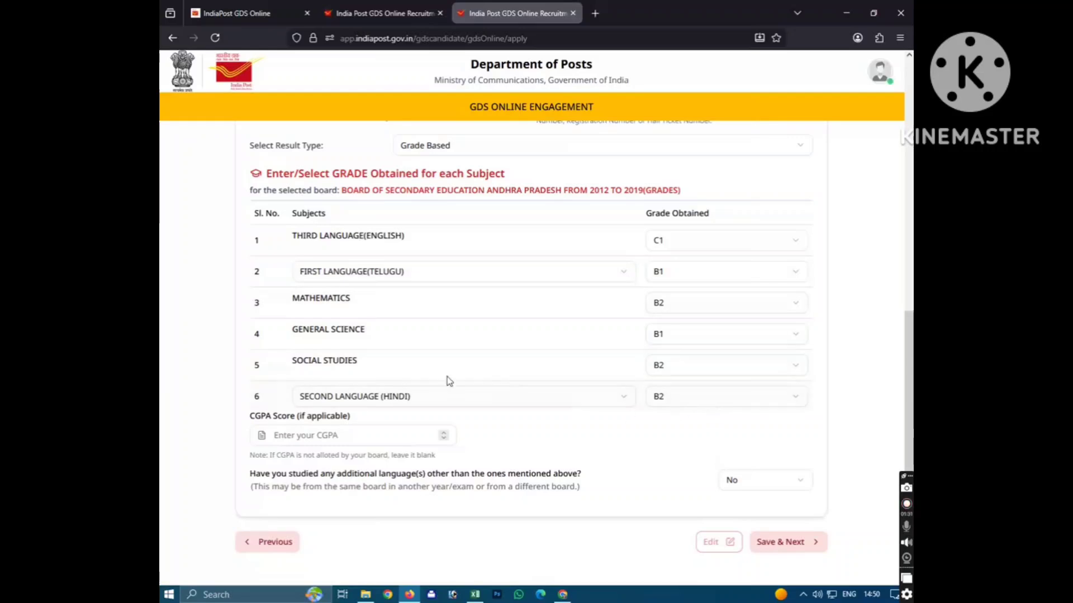
Replace the invalid CGPA 43 with 7.2 and save the educational details.
left_click(371, 429)
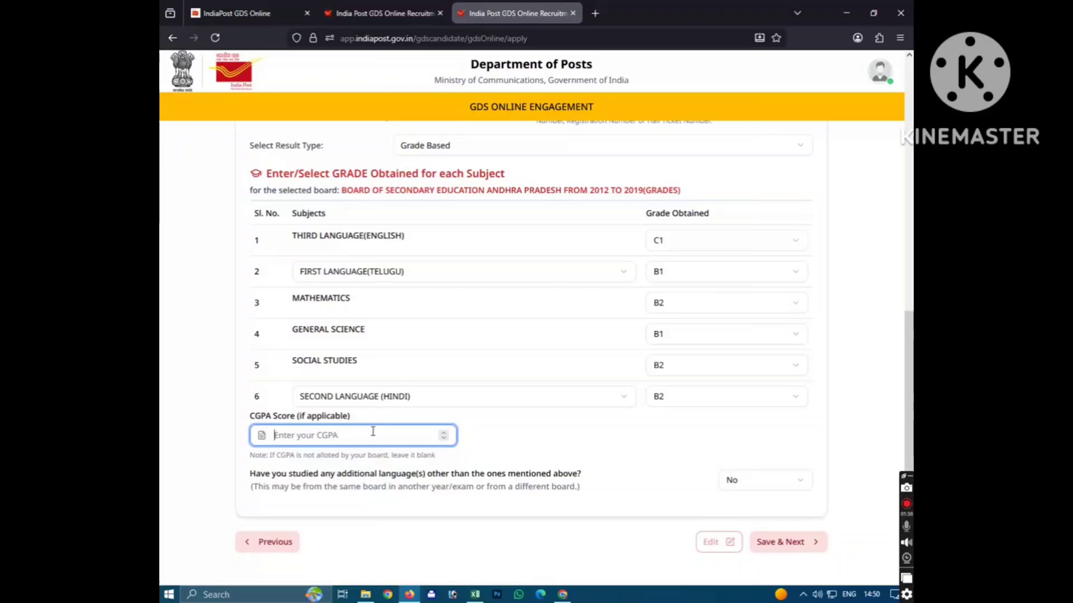
type("5")
key("BackSpace")
type("43")
left_click(634, 439)
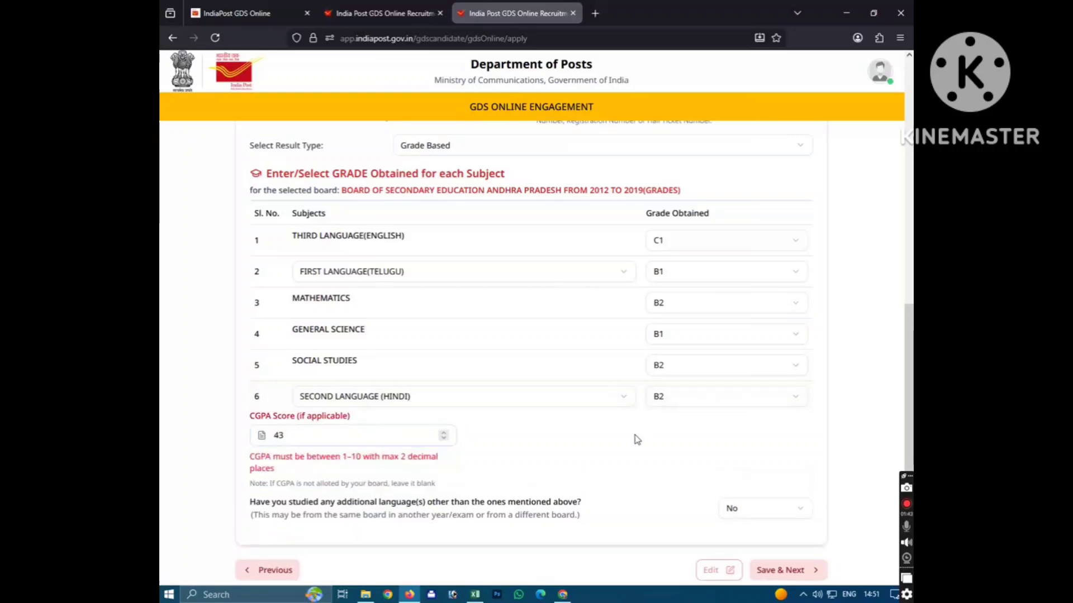
left_click(363, 430)
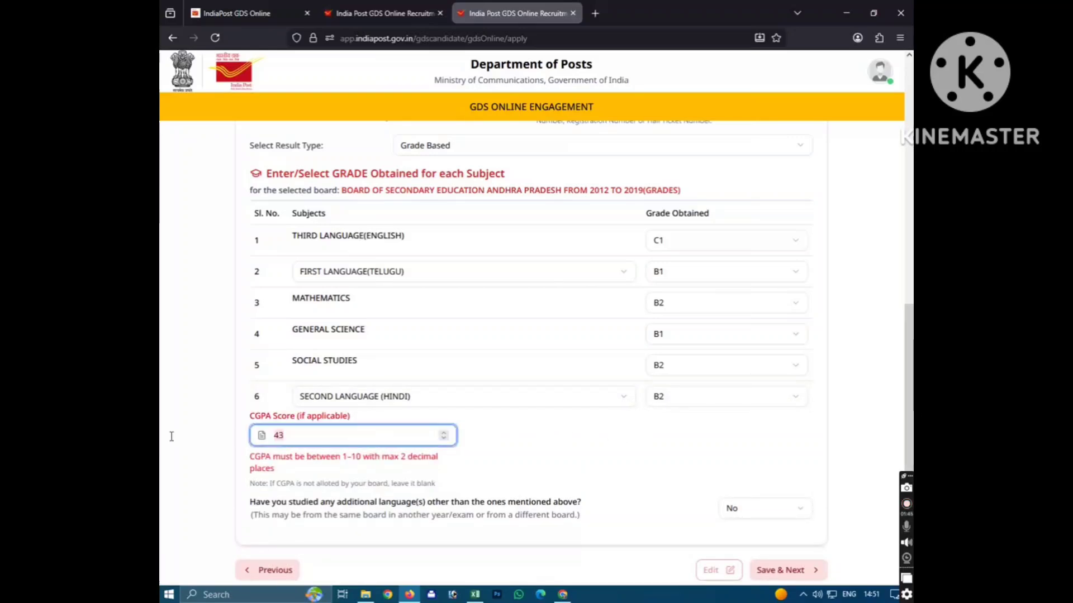
key("BackSpace")
key("BackSpace")
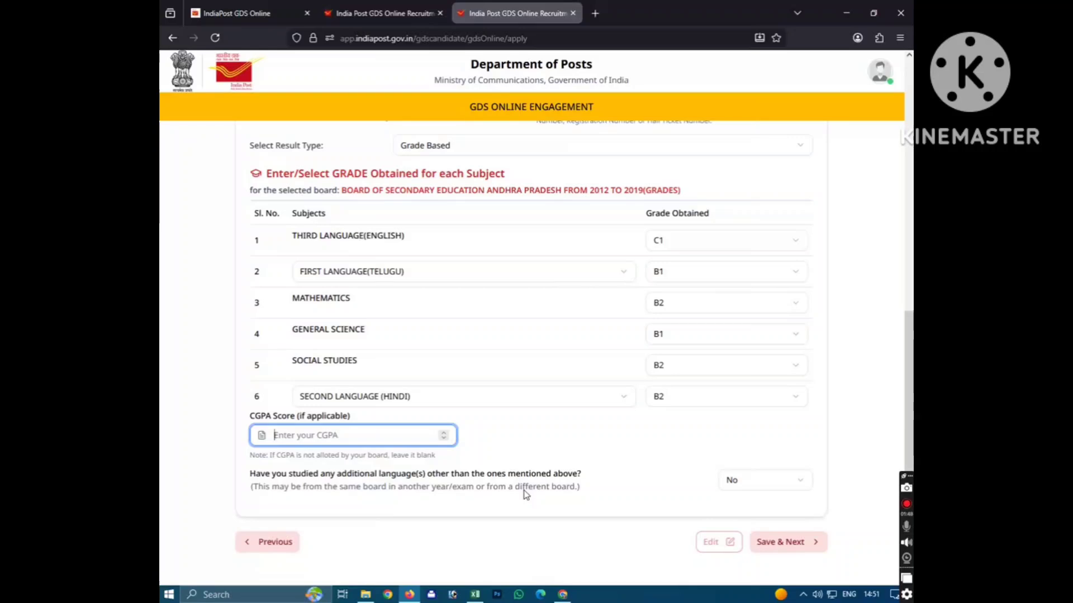
type("7.2")
left_click(687, 453)
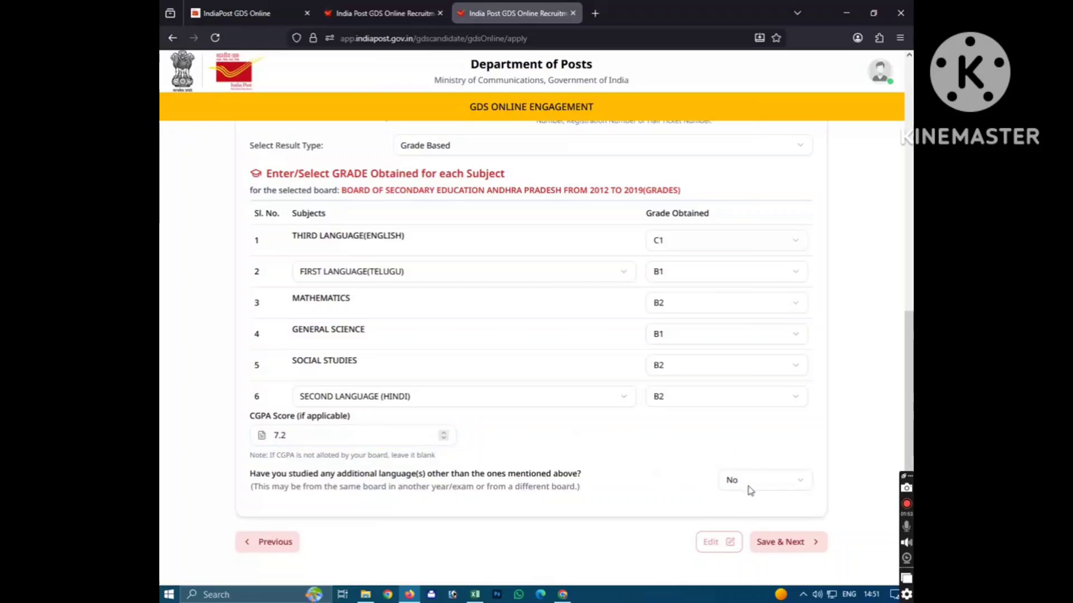
left_click(792, 532)
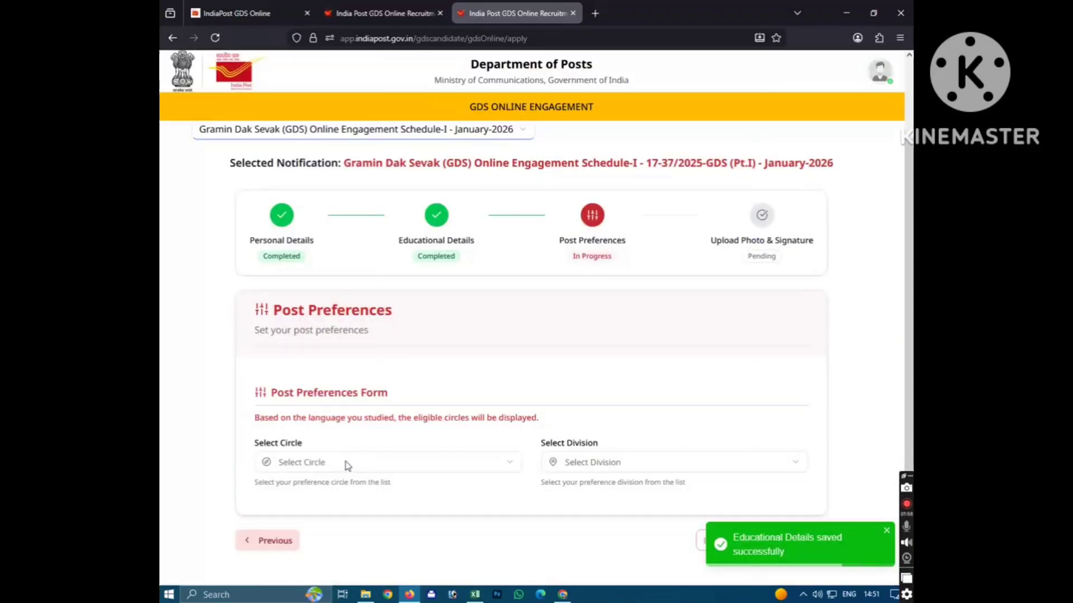
Select Telangana Circle and Karimnagar Division for post preferences.
left_click(346, 465)
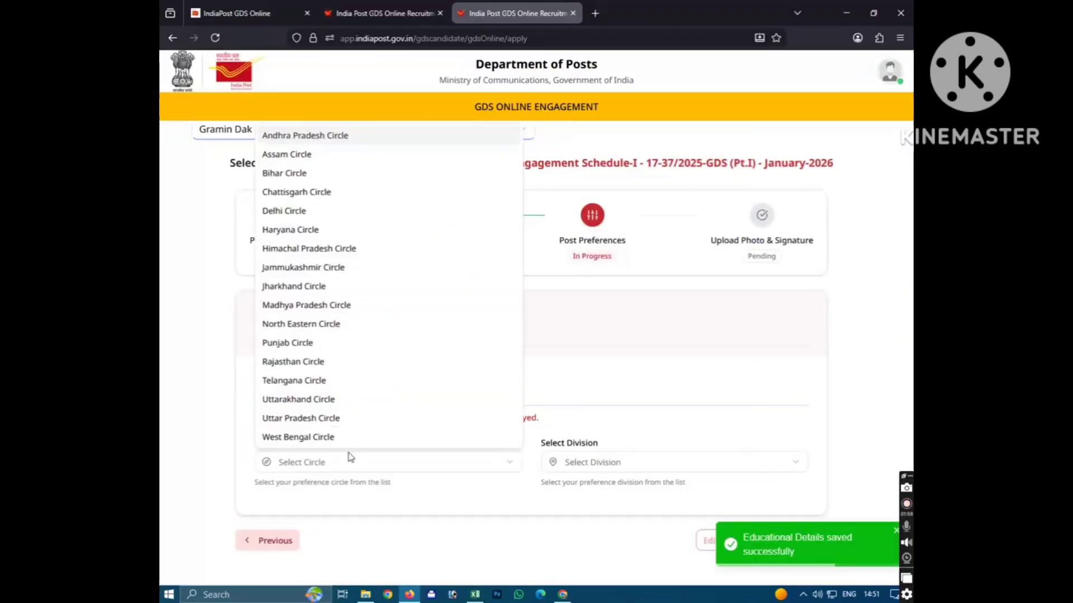
left_click(348, 382)
left_click(575, 463)
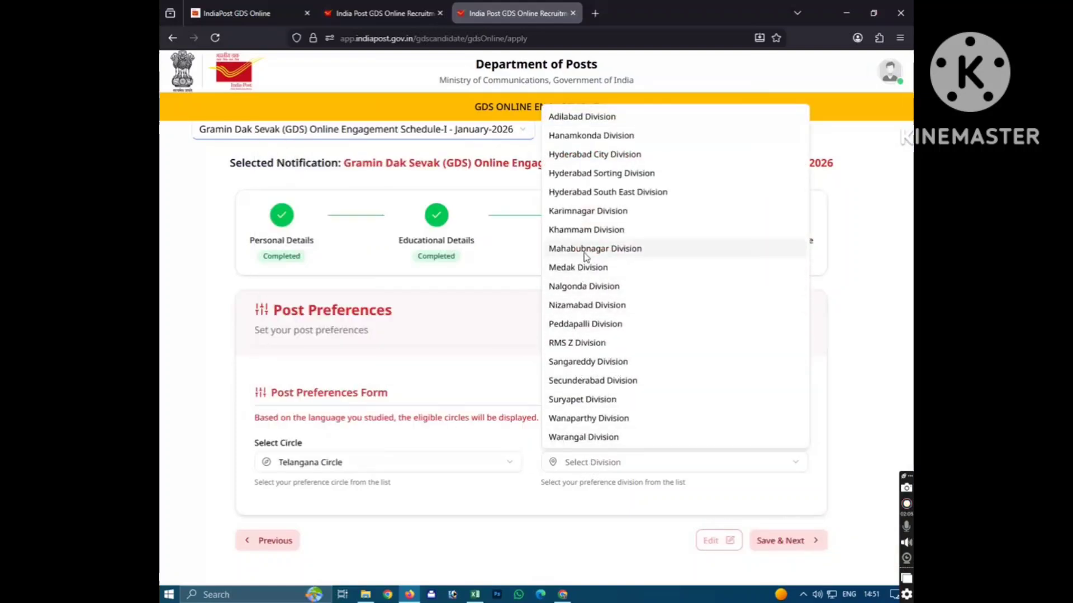
left_click(590, 218)
Browse the 19 Karimnagar Division posts and display page 2 of the list.
scroll(670, 327, "down", 5)
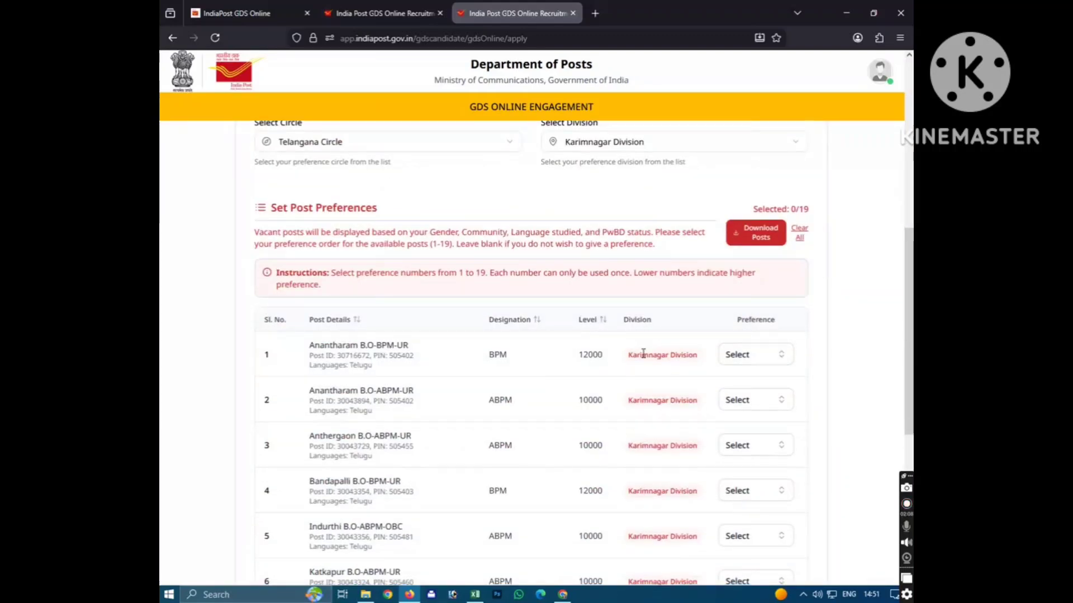
scroll(640, 358, "down", 2)
scroll(639, 474, "down", 3)
scroll(640, 474, "down", 1)
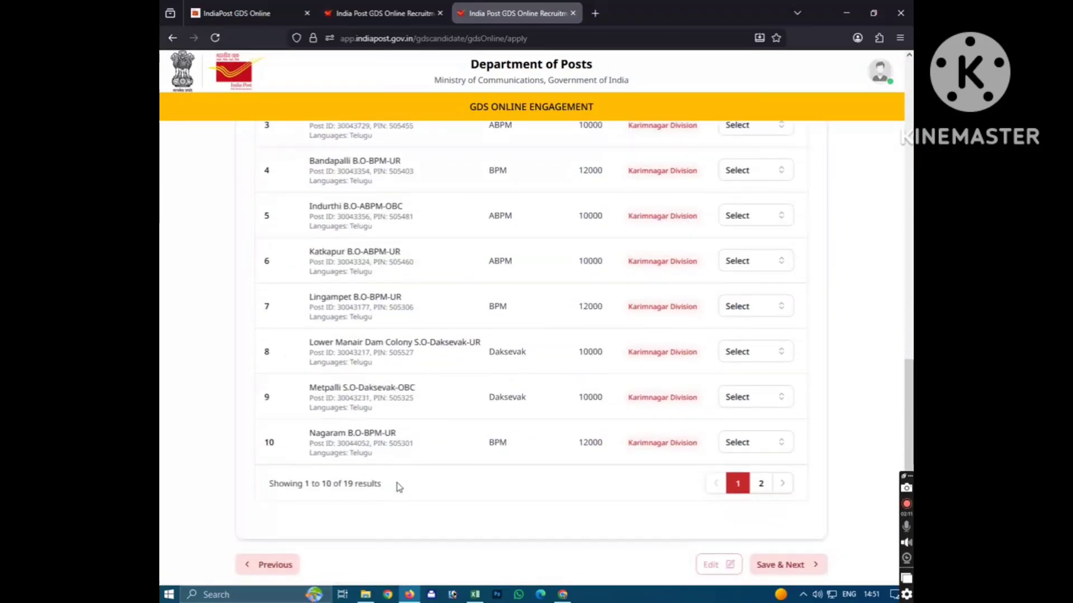
scroll(433, 522, "up", 3)
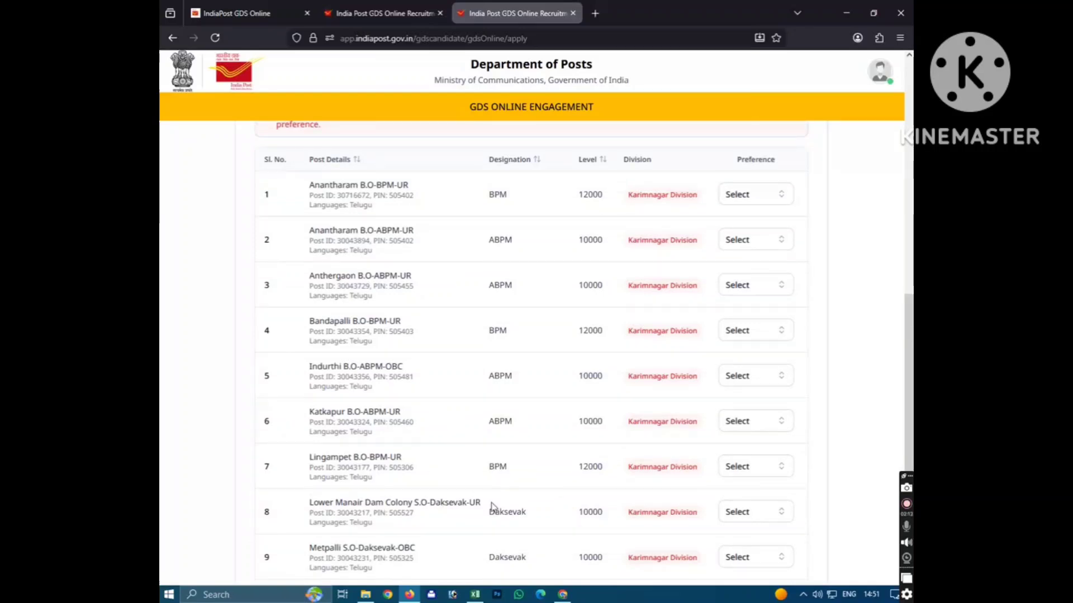
scroll(491, 506, "down", 3)
left_click(780, 461)
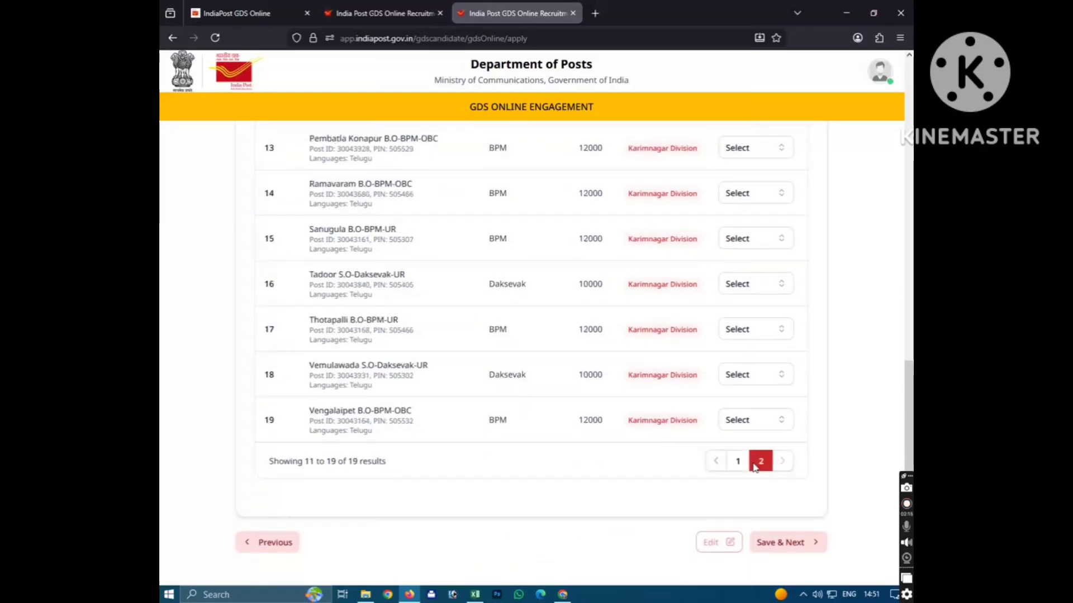
scroll(398, 380, "up", 3)
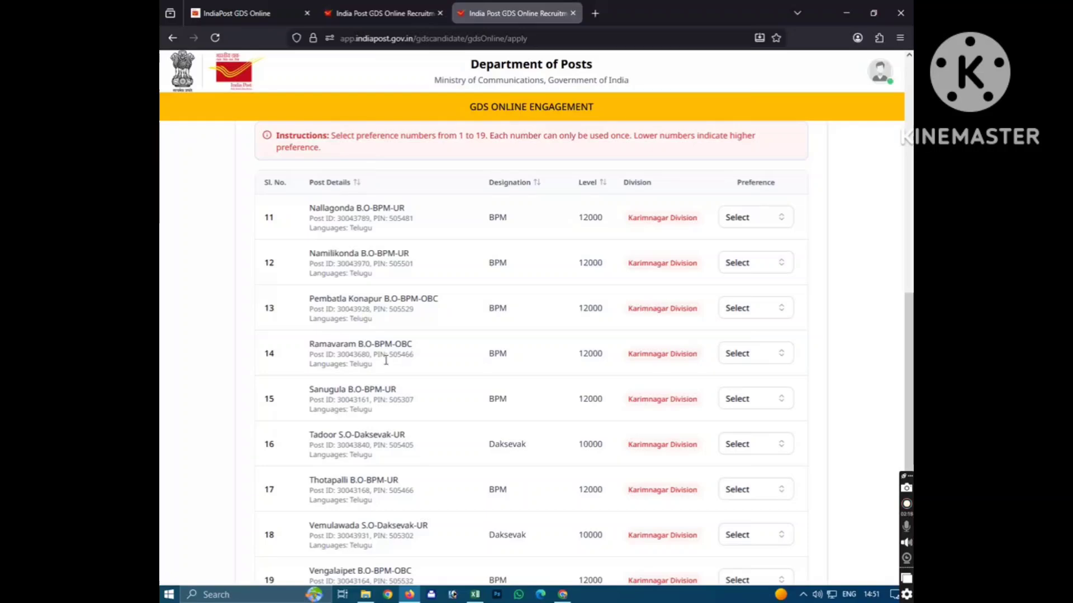
scroll(384, 421, "down", 3)
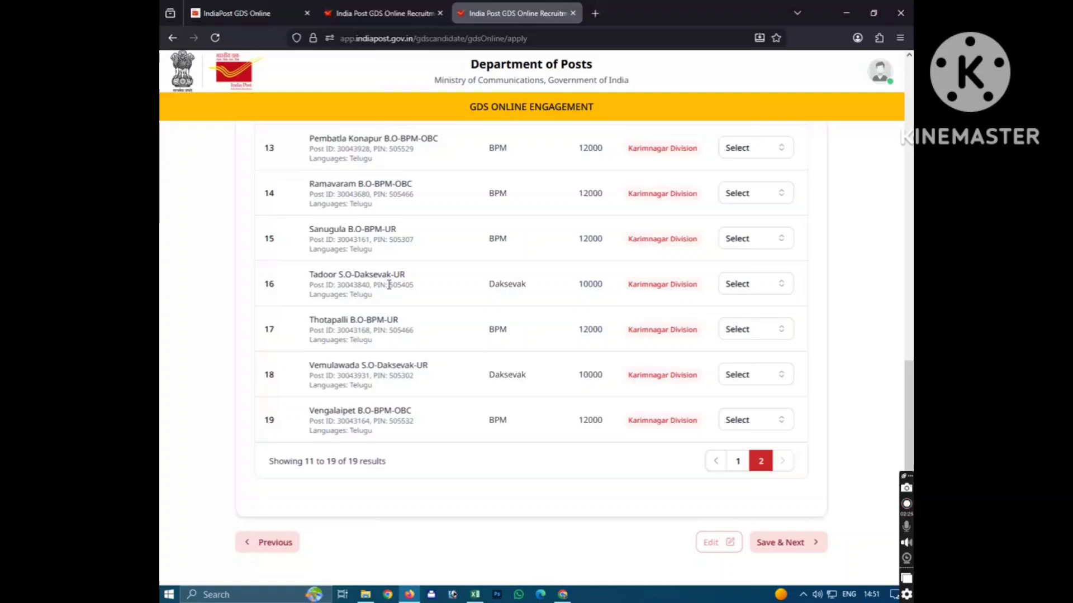
scroll(386, 289, "up", 3)
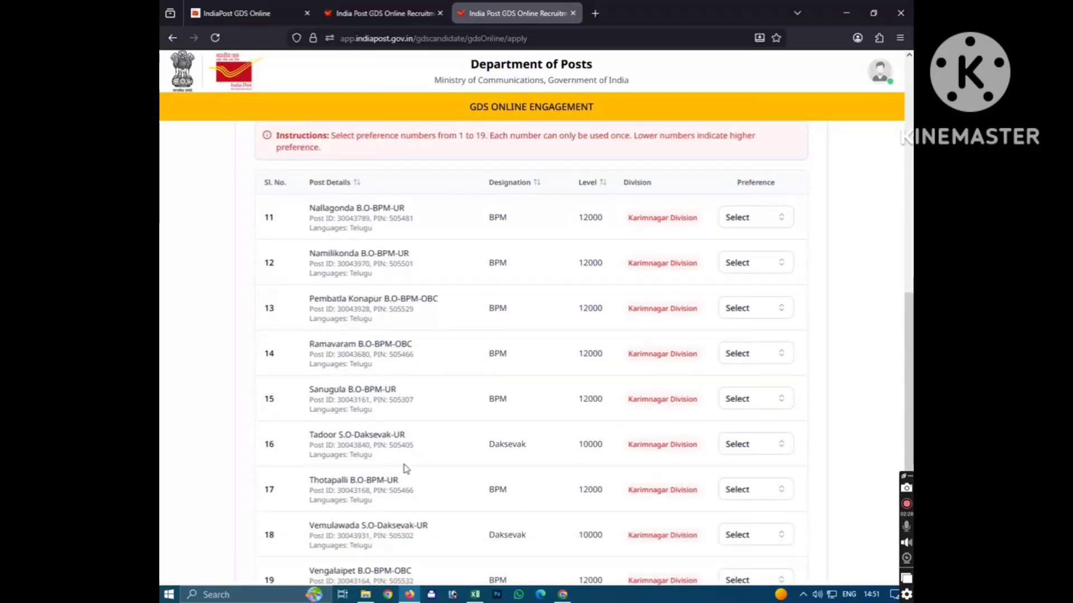
Rank Sanugula B.O-BPM-UR as preference 3 and Vemulawada S.O-Daksevak-UR as preference 2.
left_click(752, 397)
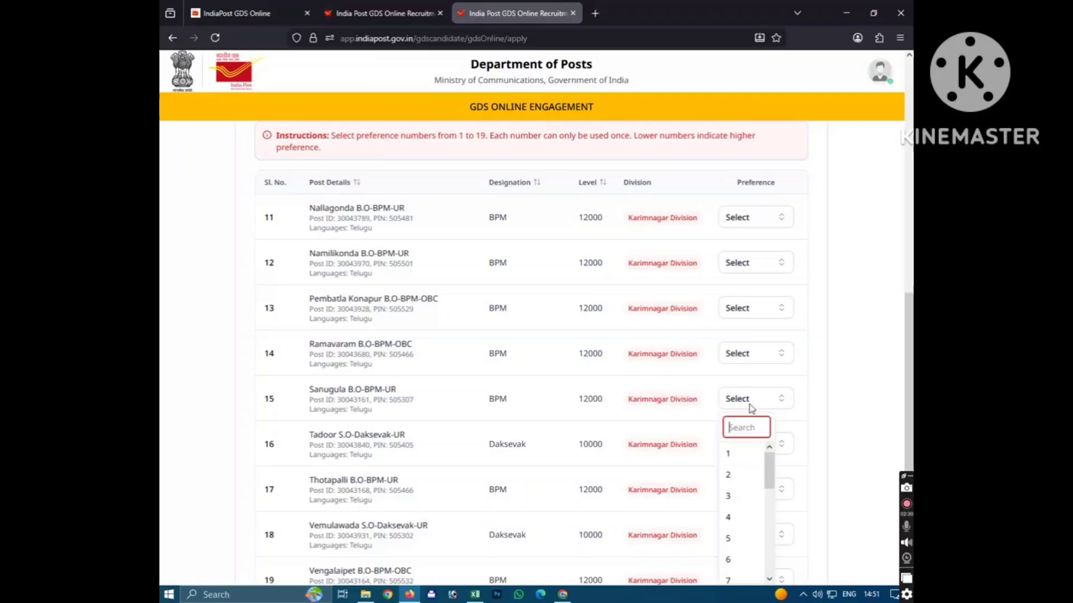
left_click(738, 495)
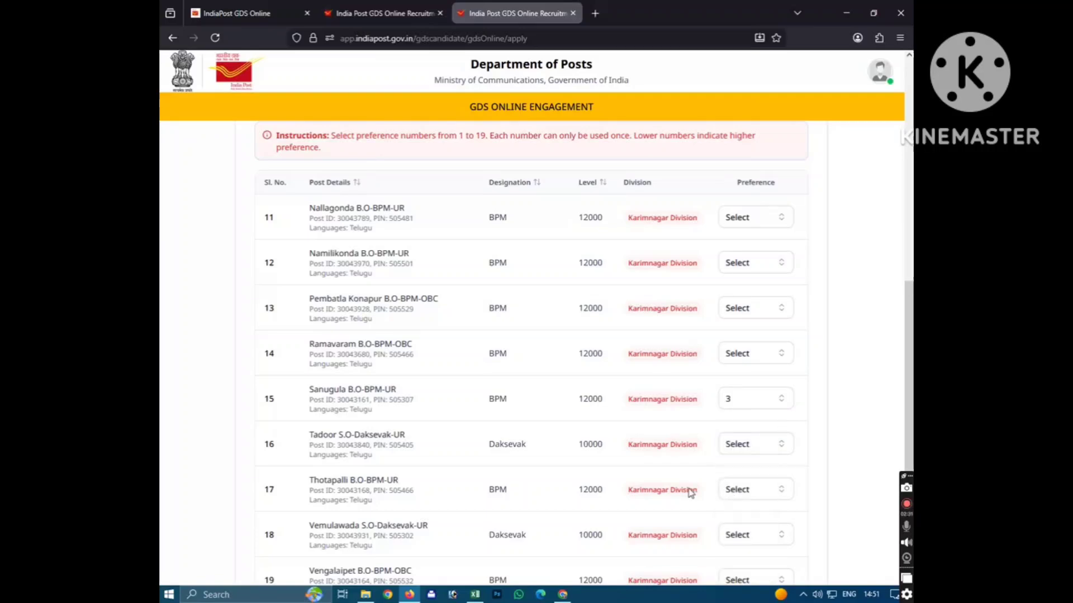
left_click(754, 541)
scroll(735, 458, "down", 3)
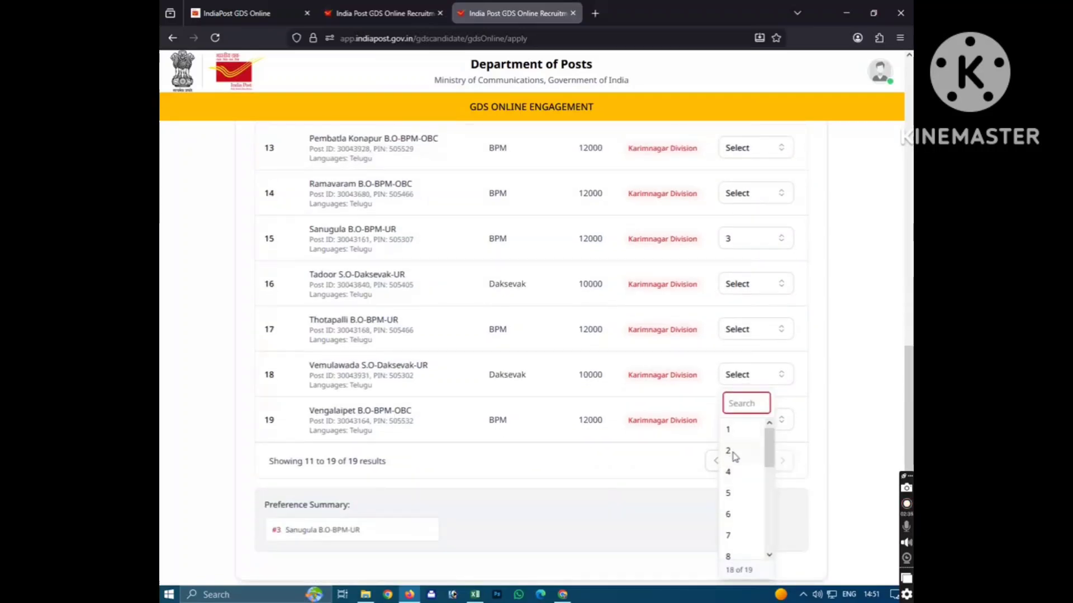
left_click(729, 451)
On the second page of posts, make Tadoor S.O-Daksevak-UR preference 1.
left_click(738, 462)
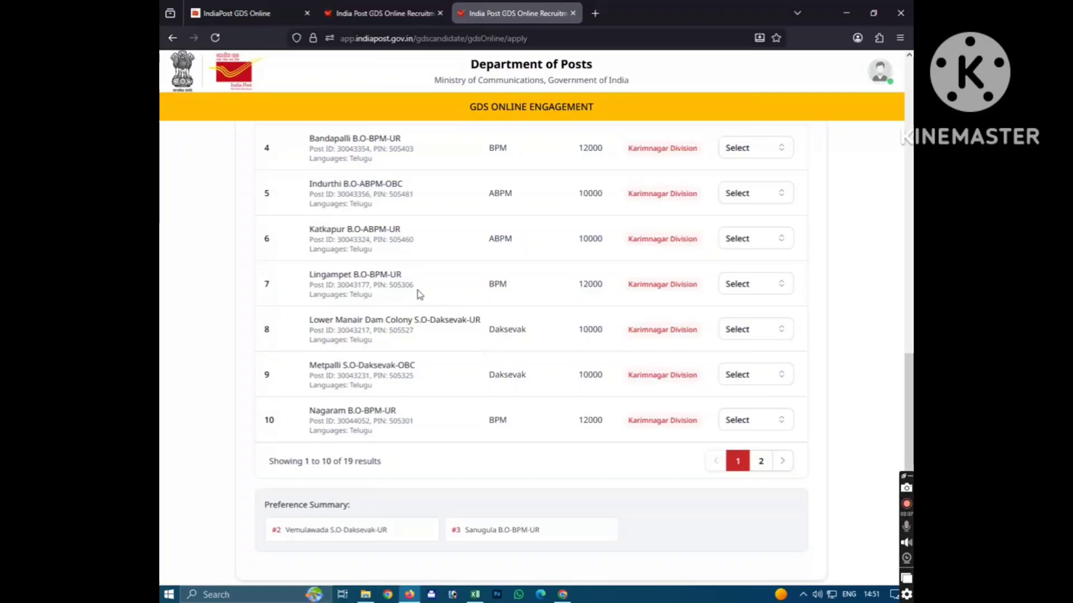
scroll(405, 246, "up", 5)
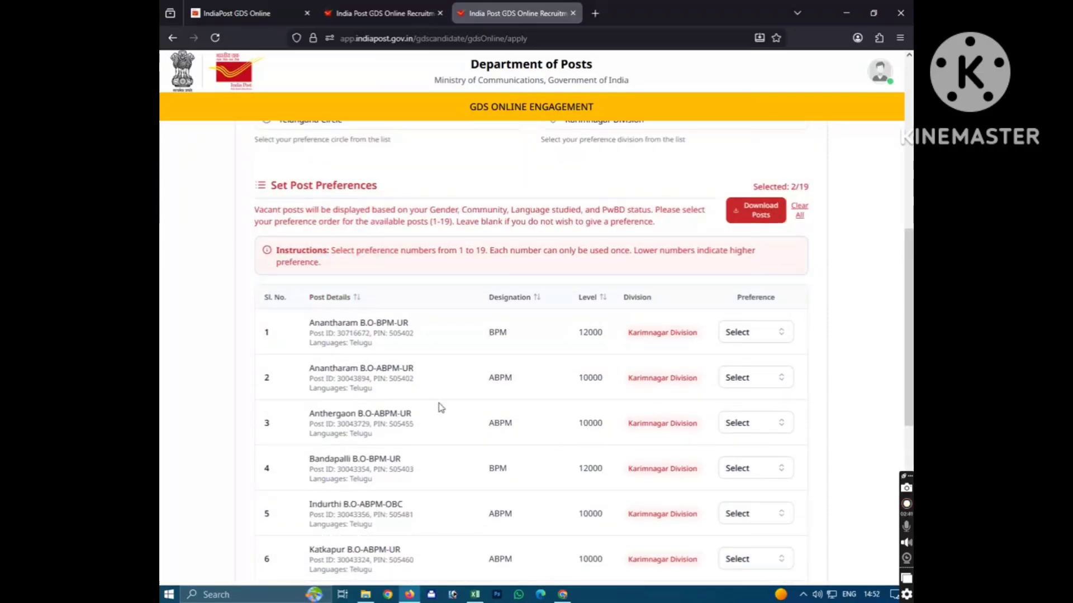
scroll(441, 408, "down", 3)
scroll(437, 406, "down", 3)
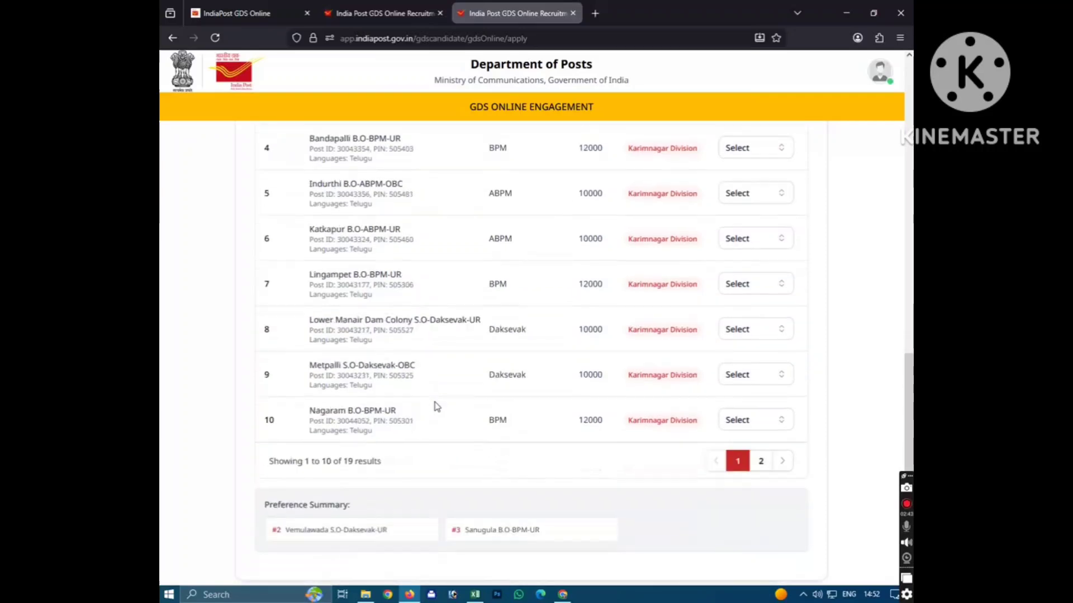
left_click(760, 460)
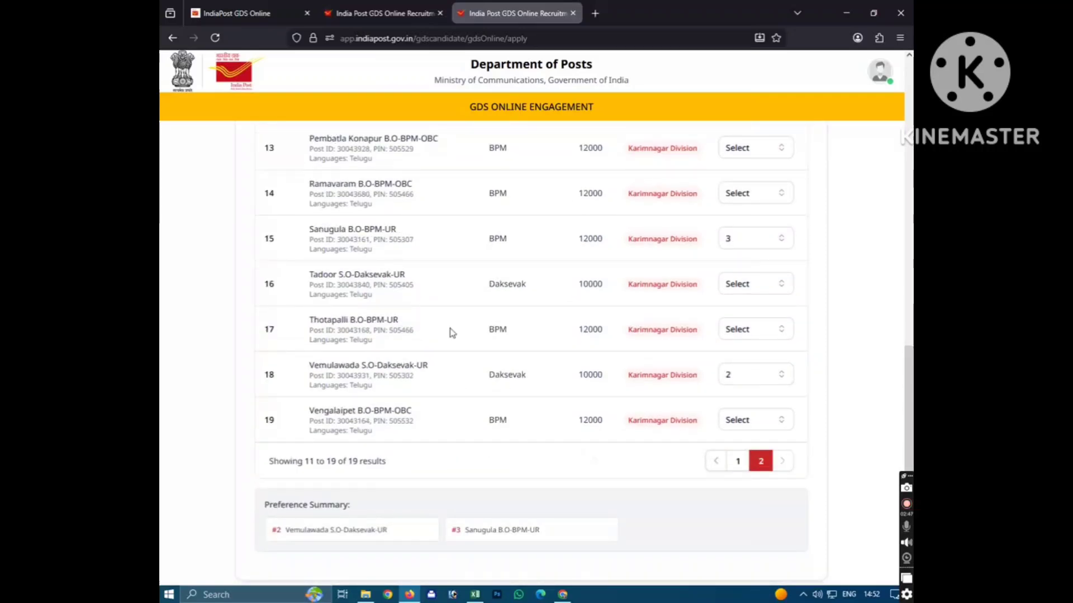
left_click(741, 284)
left_click(740, 337)
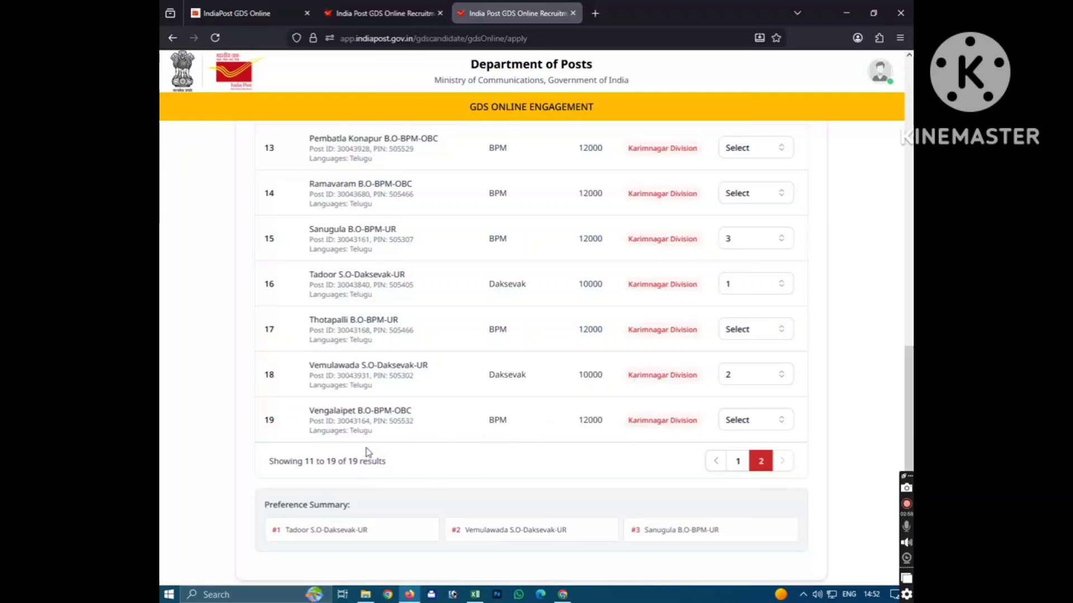
Rank Namilikonda B.O-BPM-UR 4, Nallagonda B.O-BPM-UR 5, and Pembatla Konapur B.O-BPM-OBC 6.
scroll(385, 449, "up", 9)
scroll(373, 385, "down", 3)
scroll(377, 408, "down", 1)
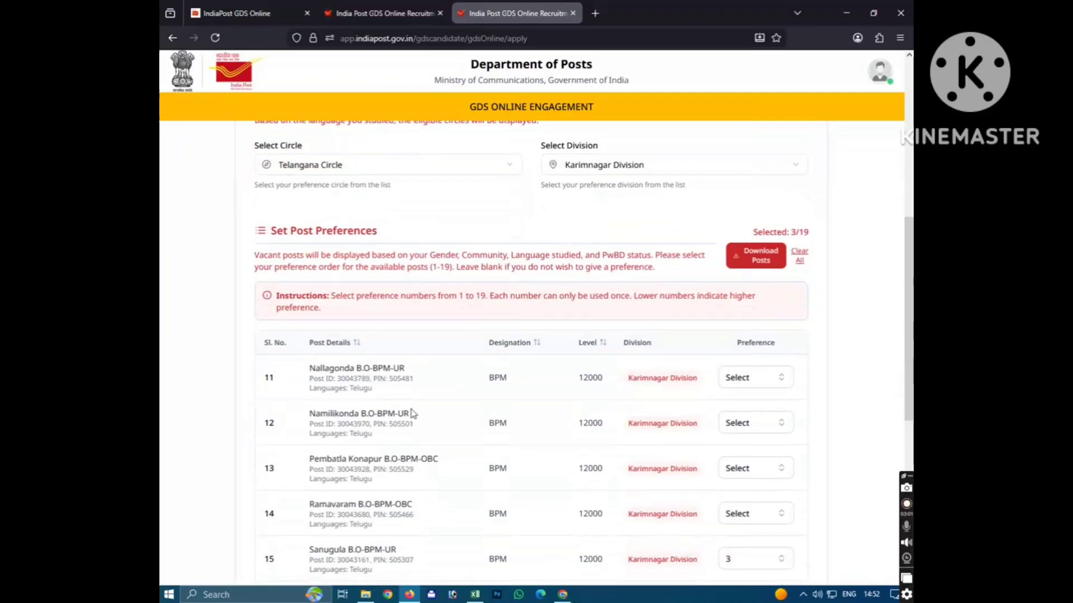
left_click(729, 426)
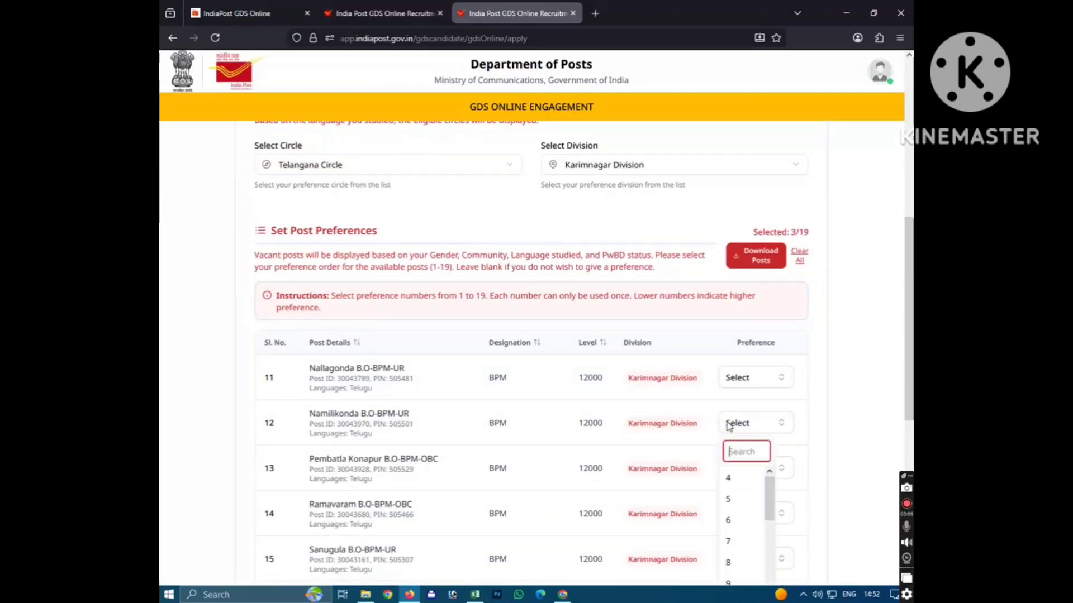
left_click(735, 475)
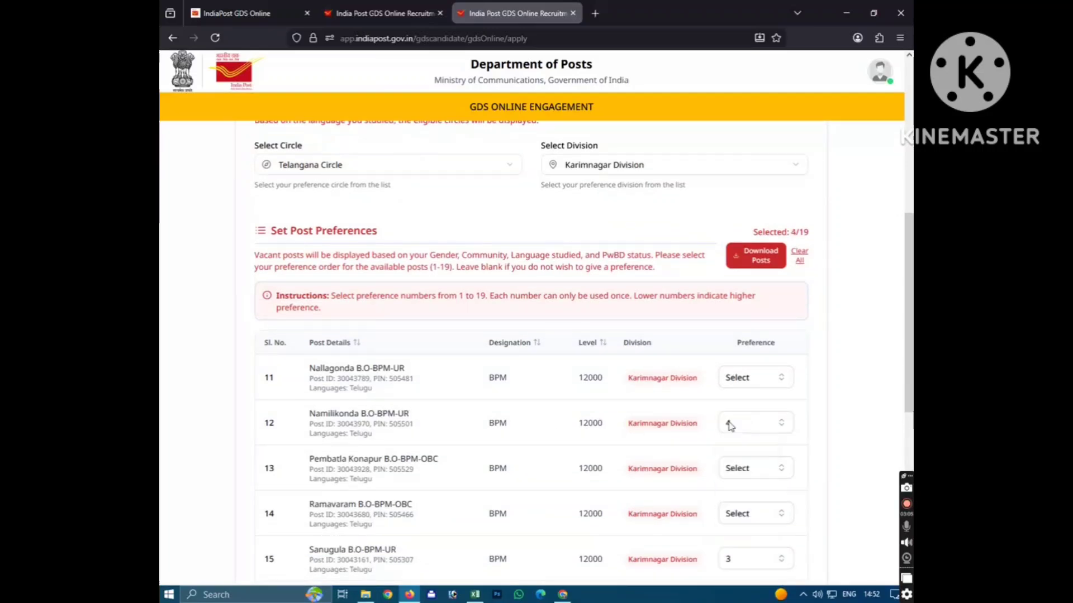
left_click(742, 381)
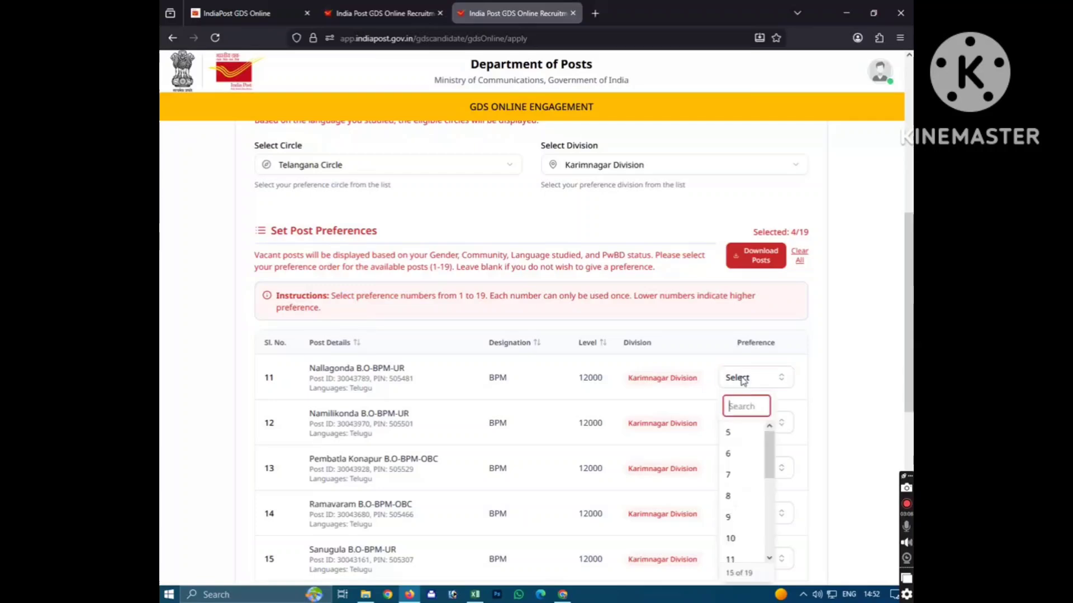
left_click(737, 433)
left_click(745, 473)
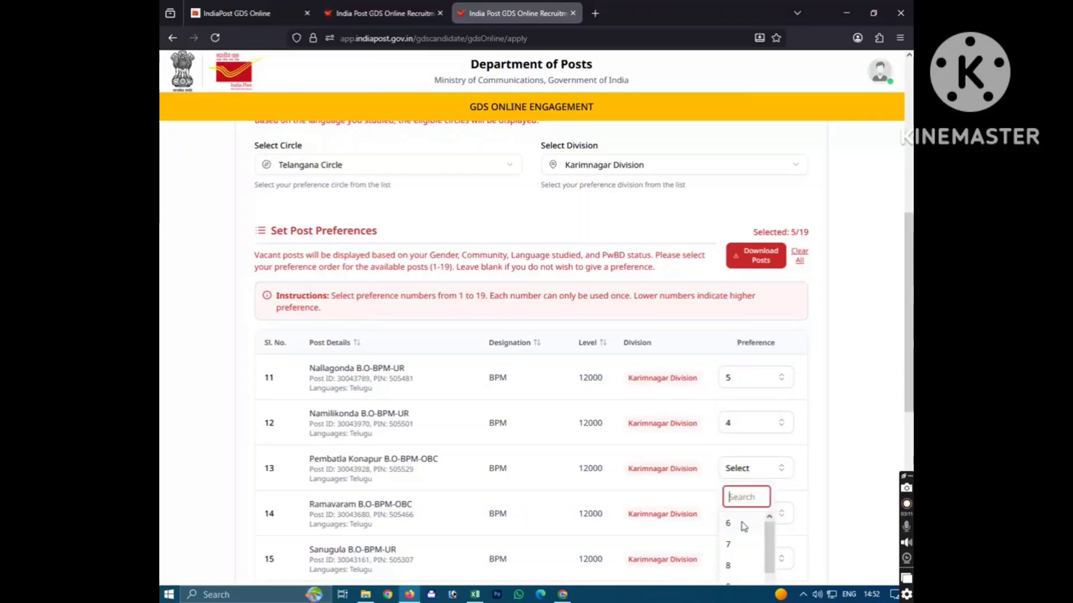
left_click(737, 523)
Rank Ramavaram B.O-BPM-OBC 7, Thotapalli B.O-BPM-UR 8, and Vengalaipet B.O-BPM-OBC 9.
scroll(746, 486, "down", 3)
left_click(743, 355)
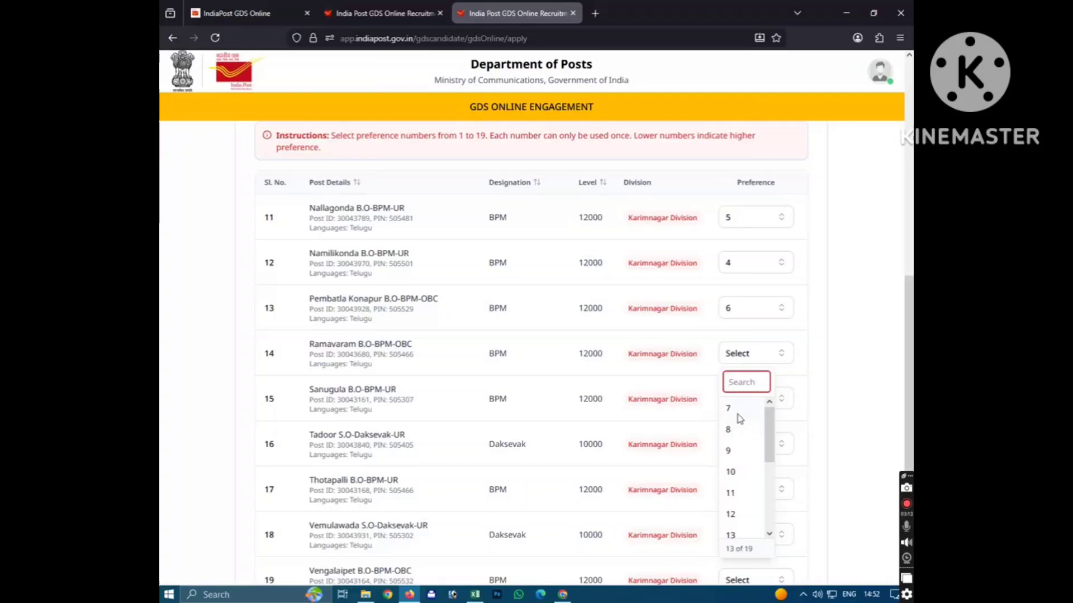
left_click(728, 408)
scroll(741, 417, "down", 3)
left_click(743, 336)
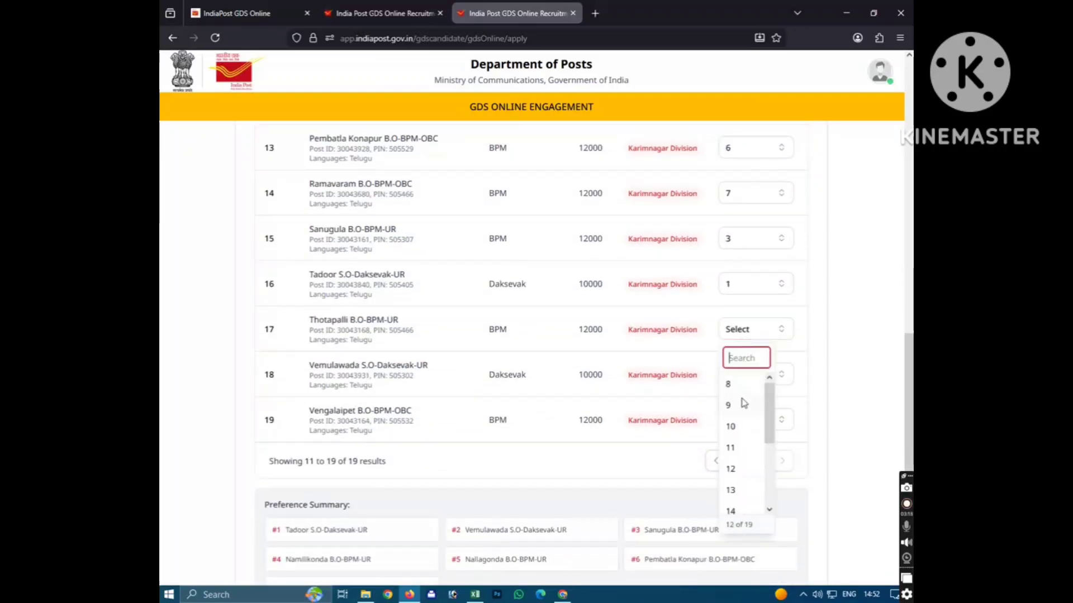
left_click(742, 390)
left_click(750, 420)
left_click(749, 476)
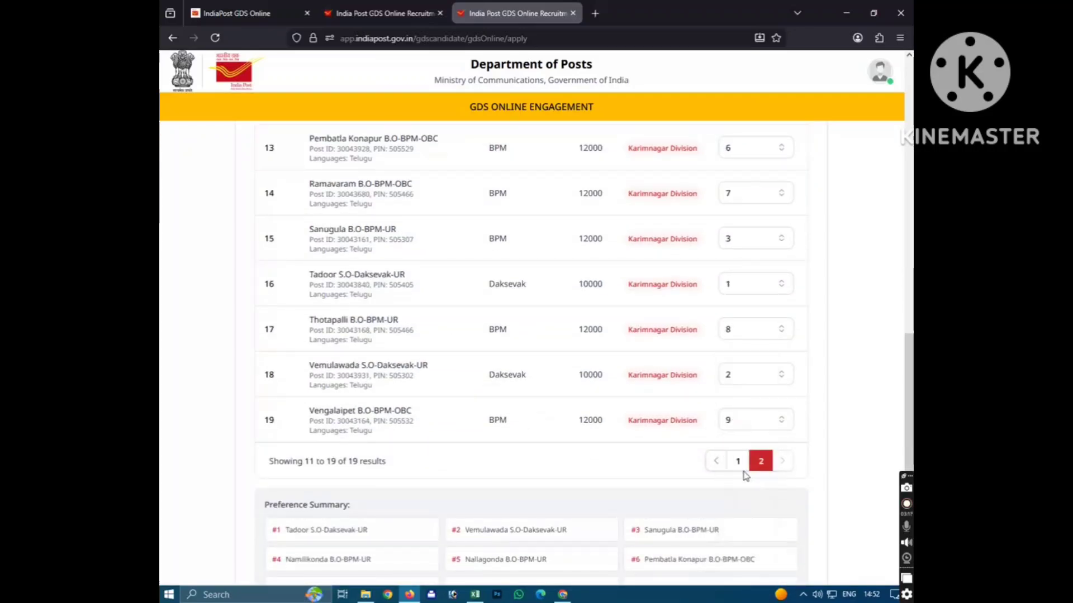
On page one, rank Nagaram 10, Metpalli 11, Lower Manair Dam Colony 12, Lingampet 13, Katkapur 14.
left_click(737, 460)
left_click(741, 420)
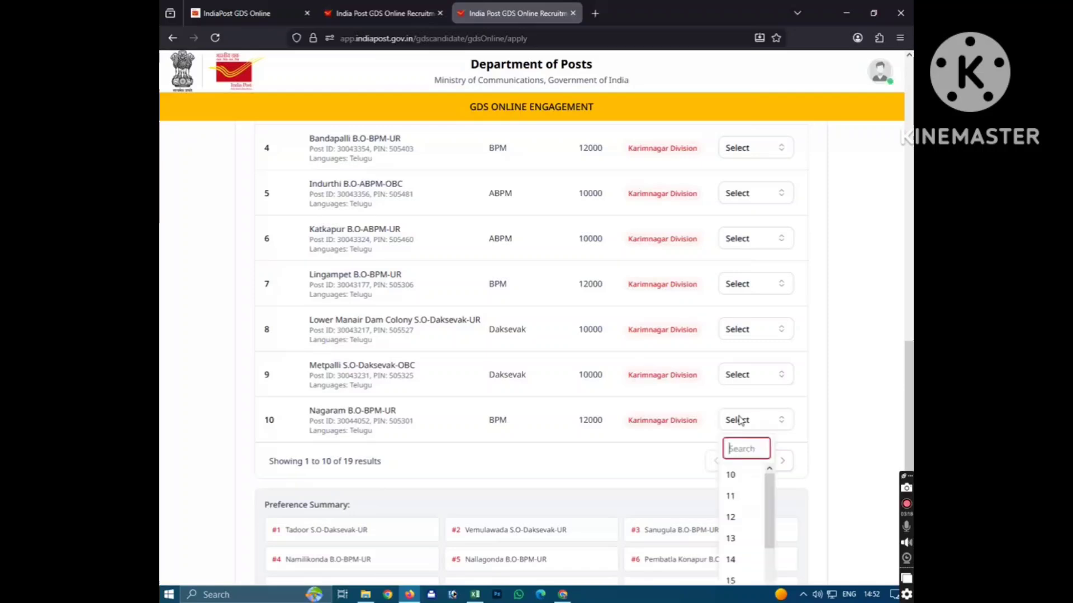
left_click(739, 472)
left_click(745, 376)
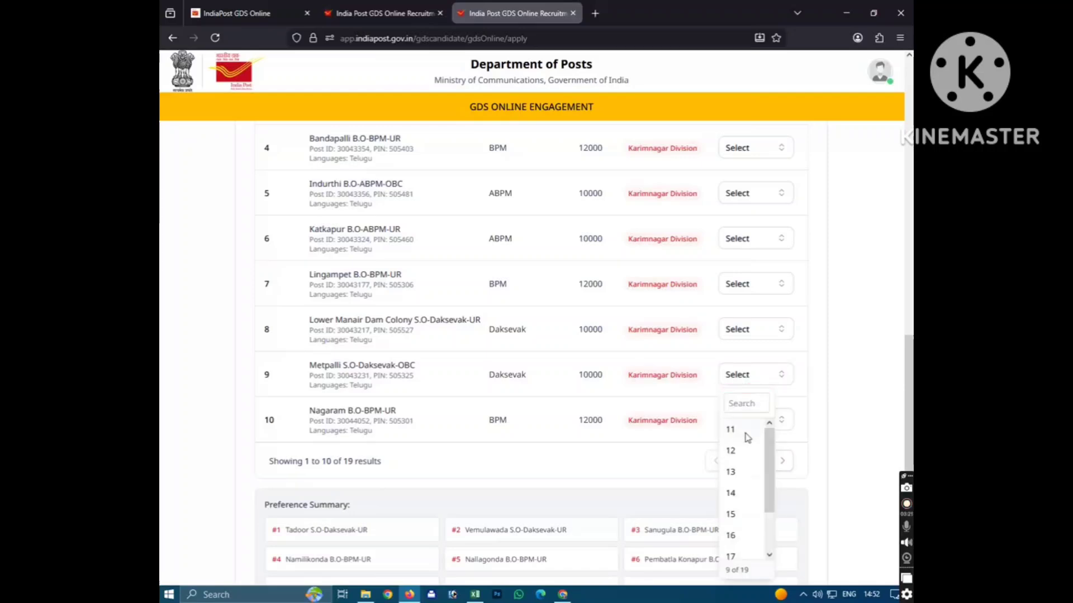
left_click(736, 430)
left_click(755, 329)
left_click(749, 384)
left_click(739, 285)
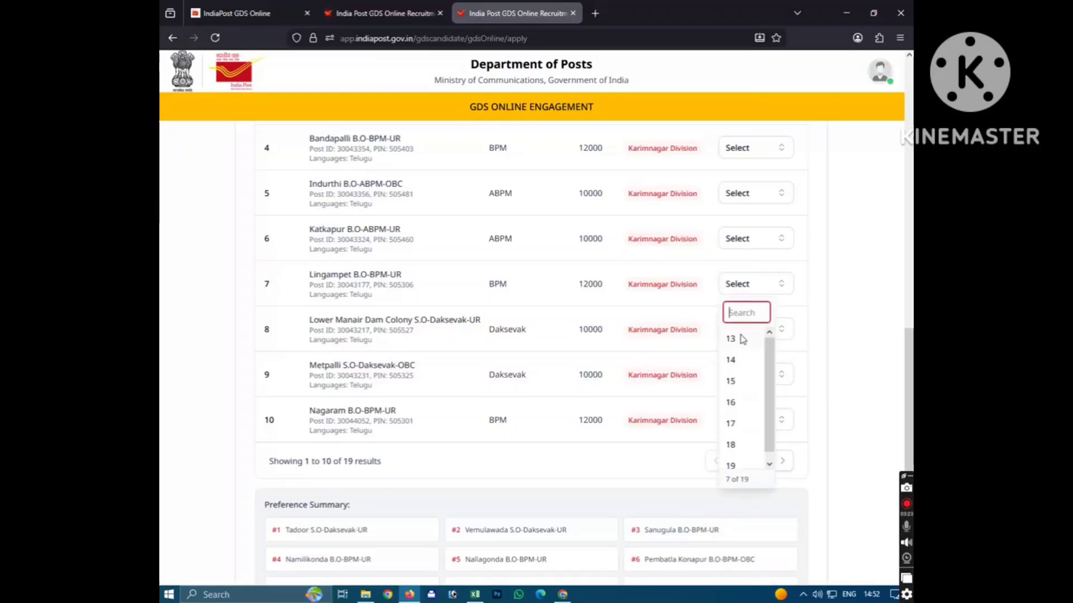
left_click(742, 339)
left_click(746, 244)
left_click(741, 291)
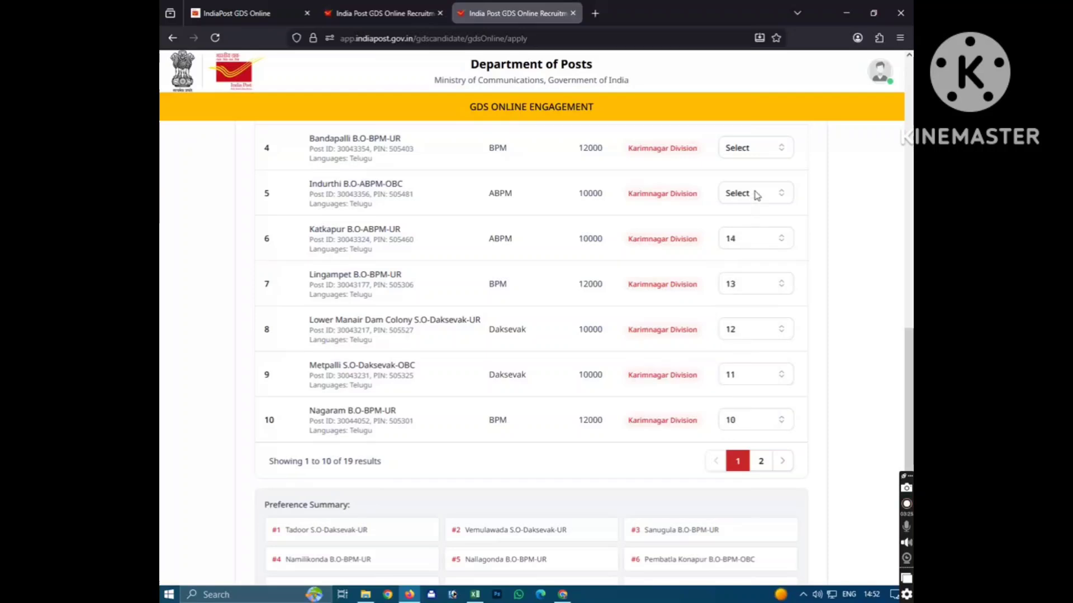
Rank Indurthi 15, Bandapalli 16, Anthergaon 17, Anantharam ABPM 18, and Anantharam BPM 19.
left_click(754, 193)
left_click(742, 251)
left_click(736, 148)
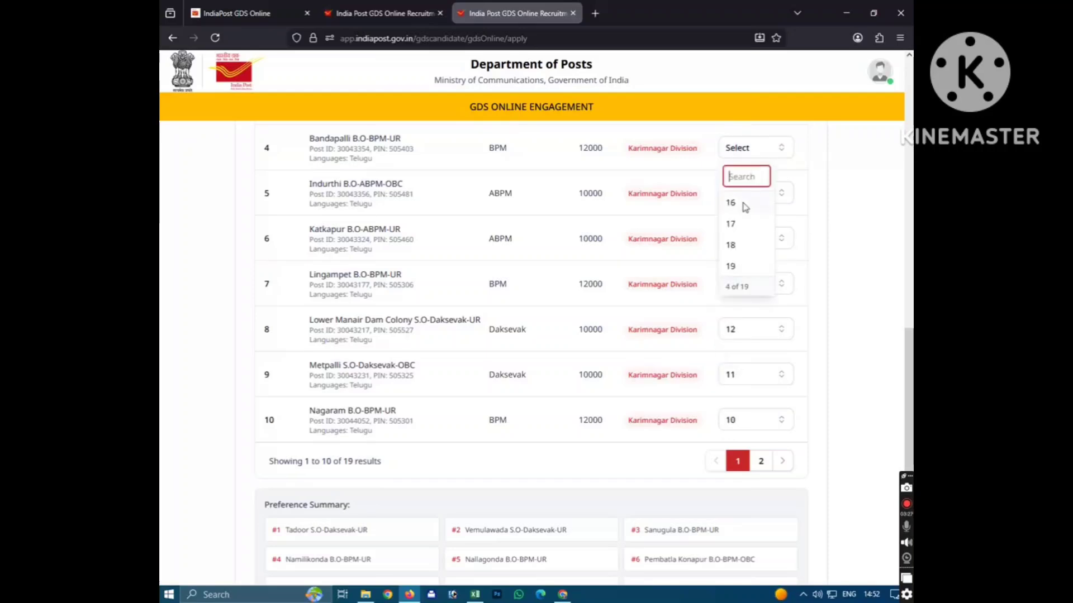
left_click(743, 202)
scroll(741, 320, "up", 5)
left_click(741, 423)
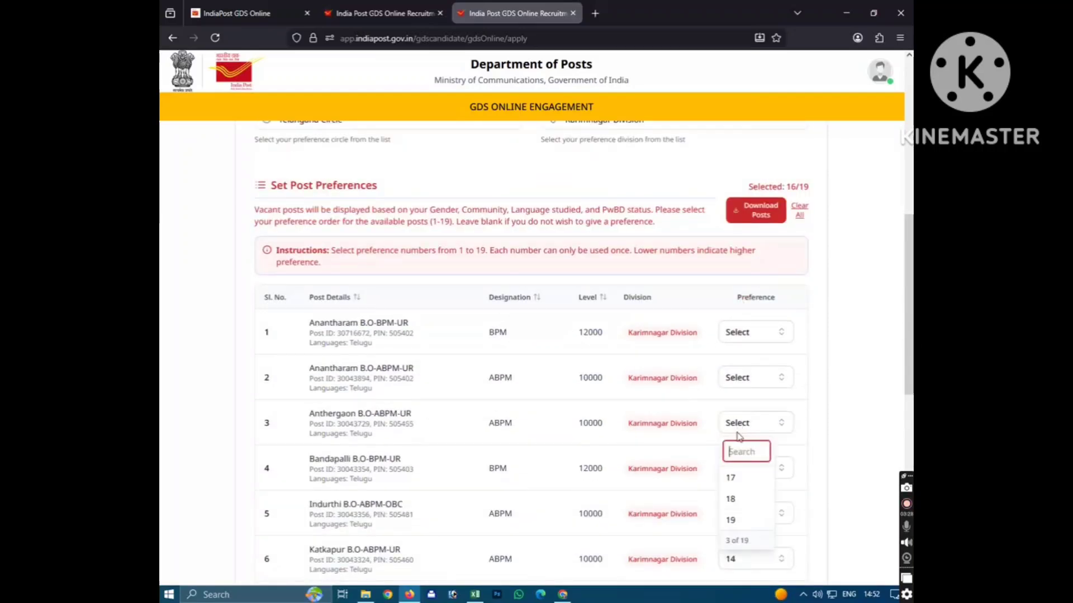
left_click(741, 480)
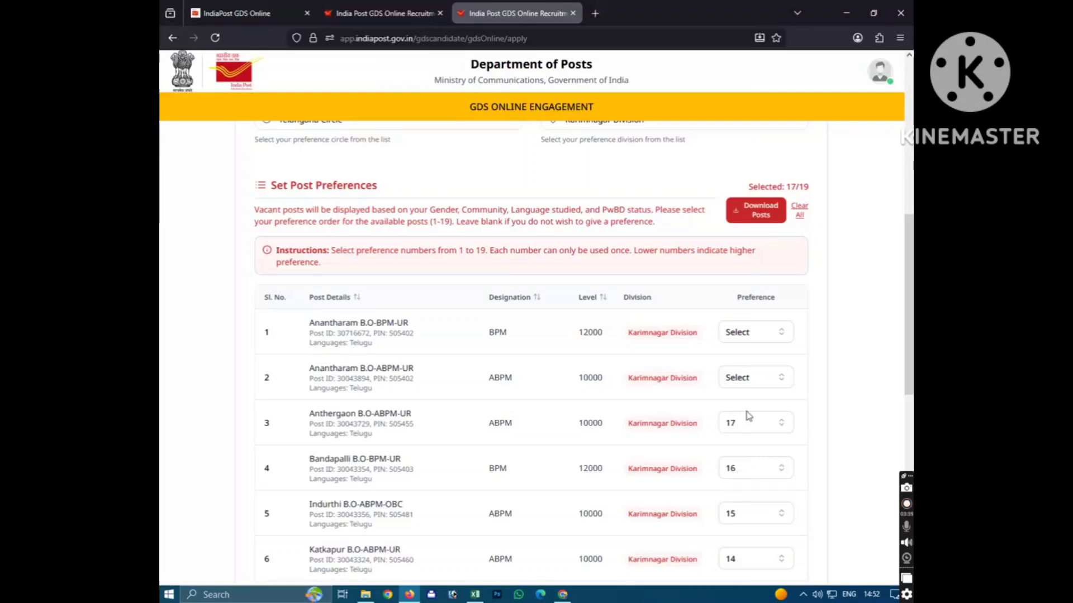
left_click(750, 378)
left_click(749, 433)
left_click(754, 333)
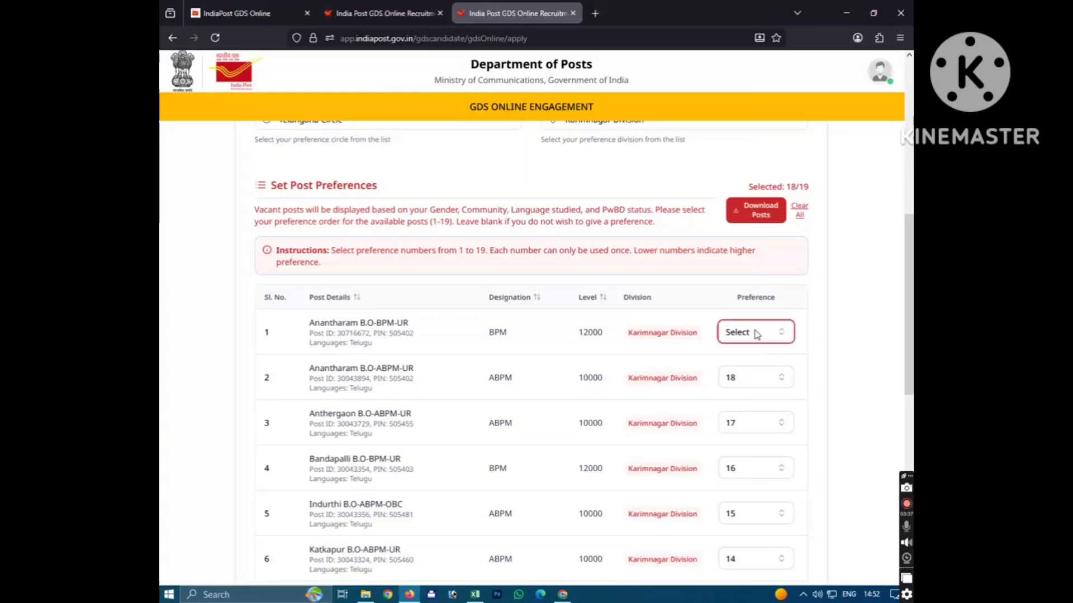
left_click(749, 398)
left_click(749, 476)
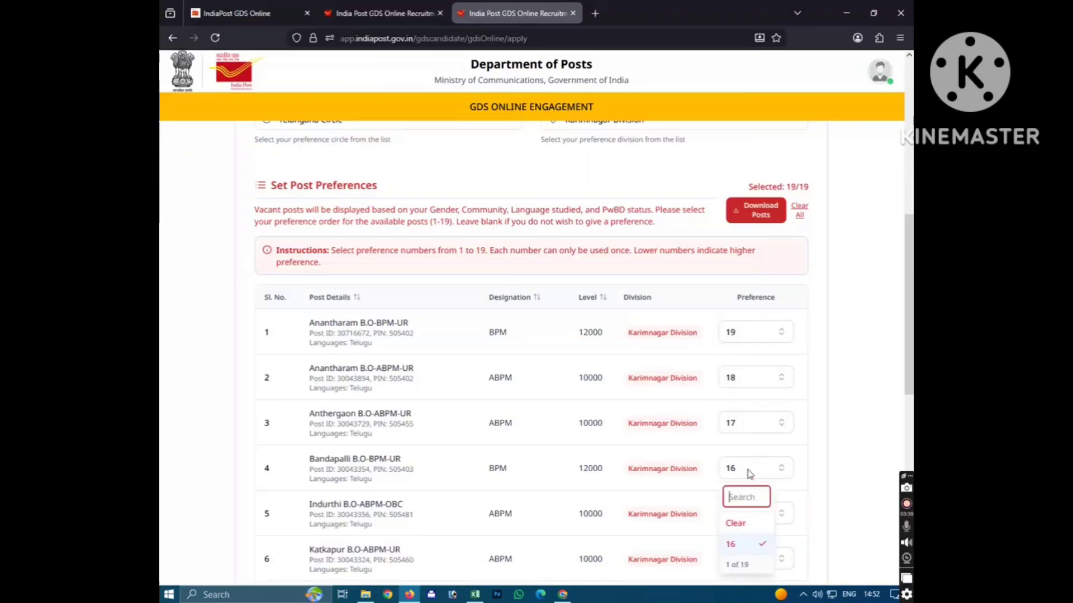
Clear Bandapalli B.O-BPM-UR's preference 16 and give 16 to row 12 on the second page.
left_click(747, 524)
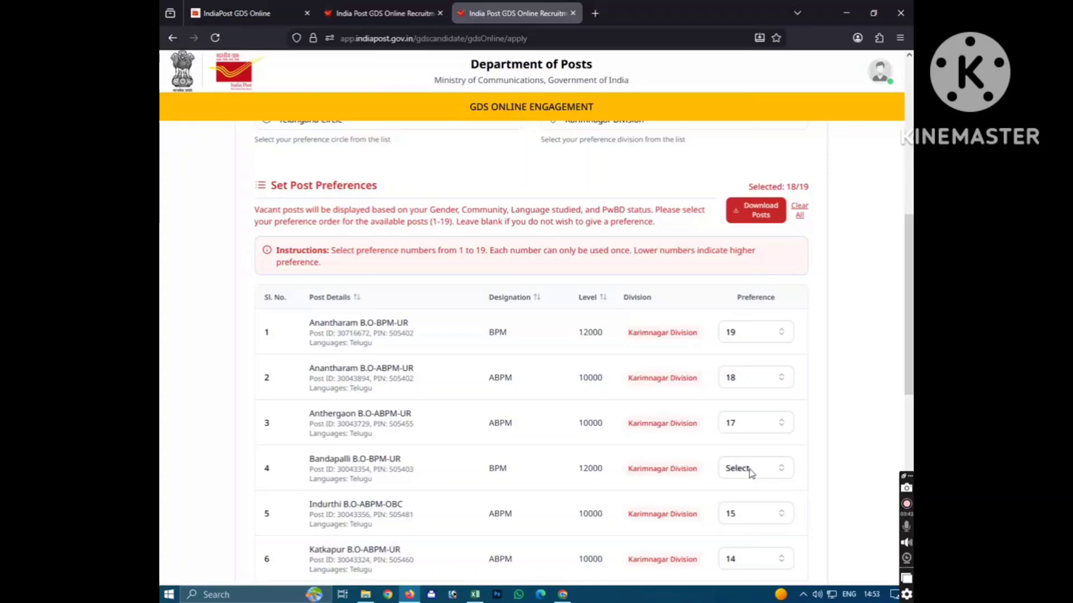
scroll(749, 486, "down", 10)
left_click(761, 274)
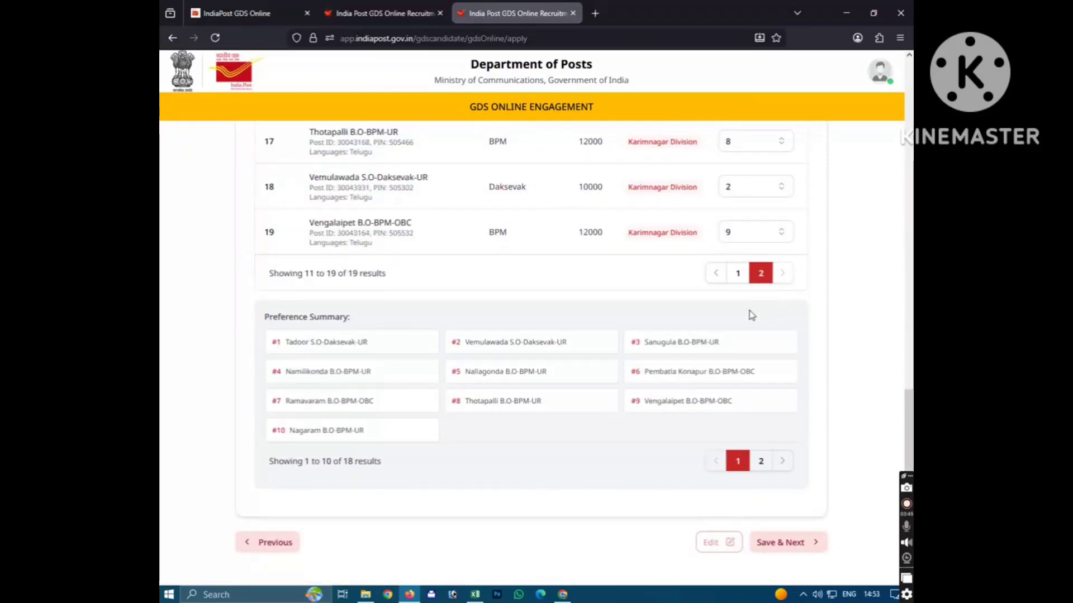
scroll(760, 323, "up", 6)
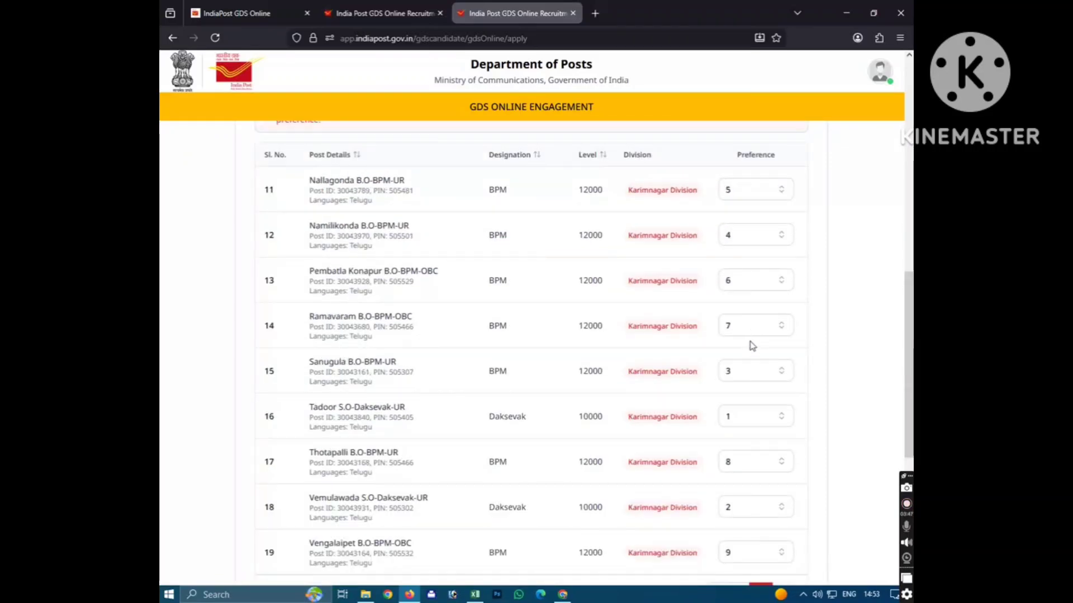
left_click(743, 237)
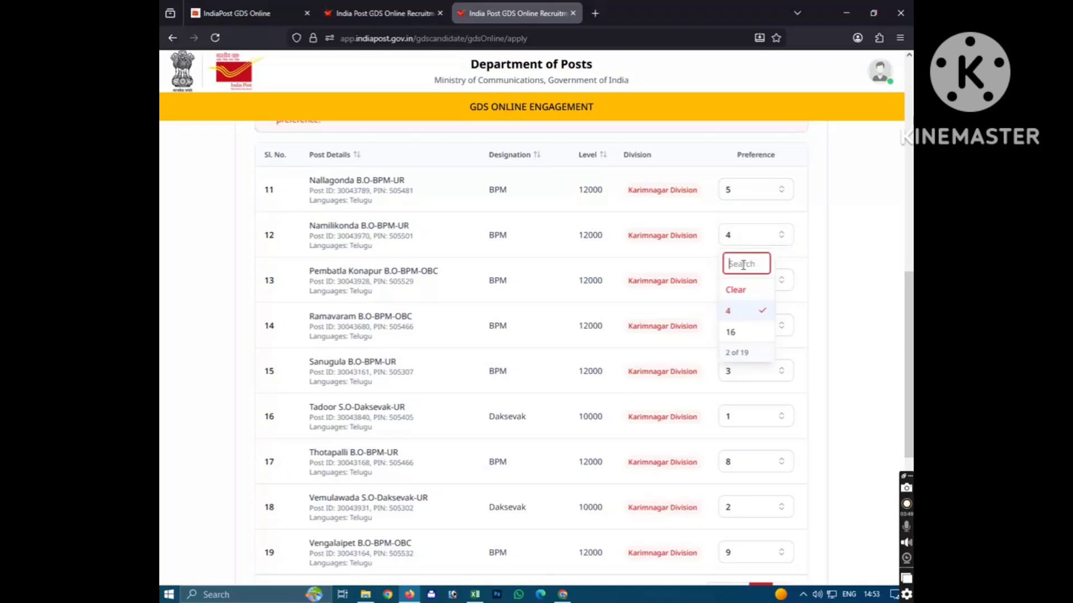
left_click(742, 333)
On page one, rank Bandapalli B.O-BPM-UR as preference 4 and scroll to Save & Next.
scroll(742, 334, "down", 6)
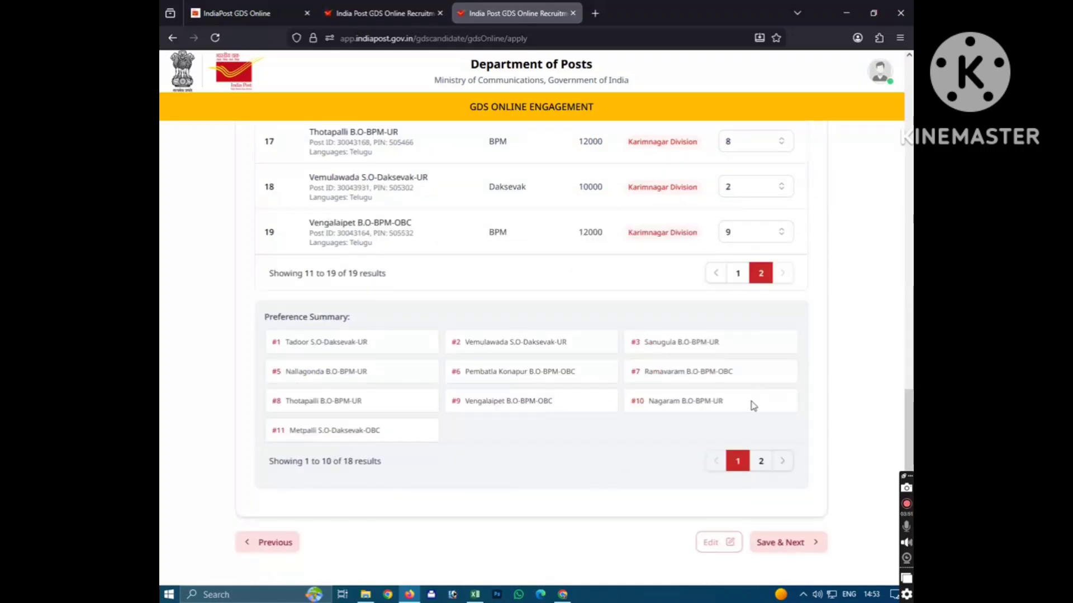
left_click(737, 274)
scroll(737, 309, "up", 9)
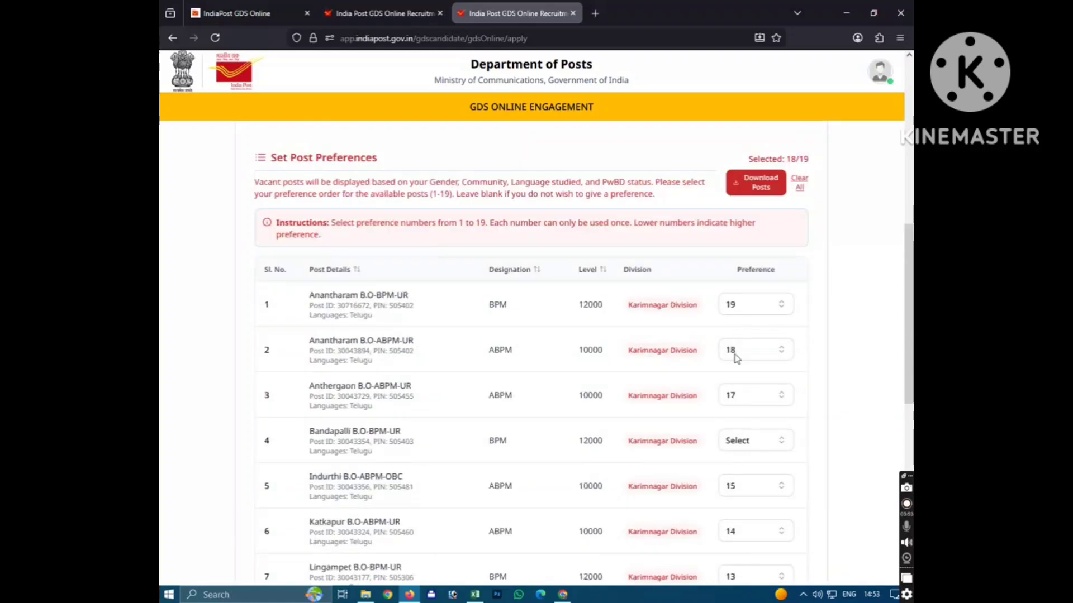
left_click(742, 439)
left_click(747, 494)
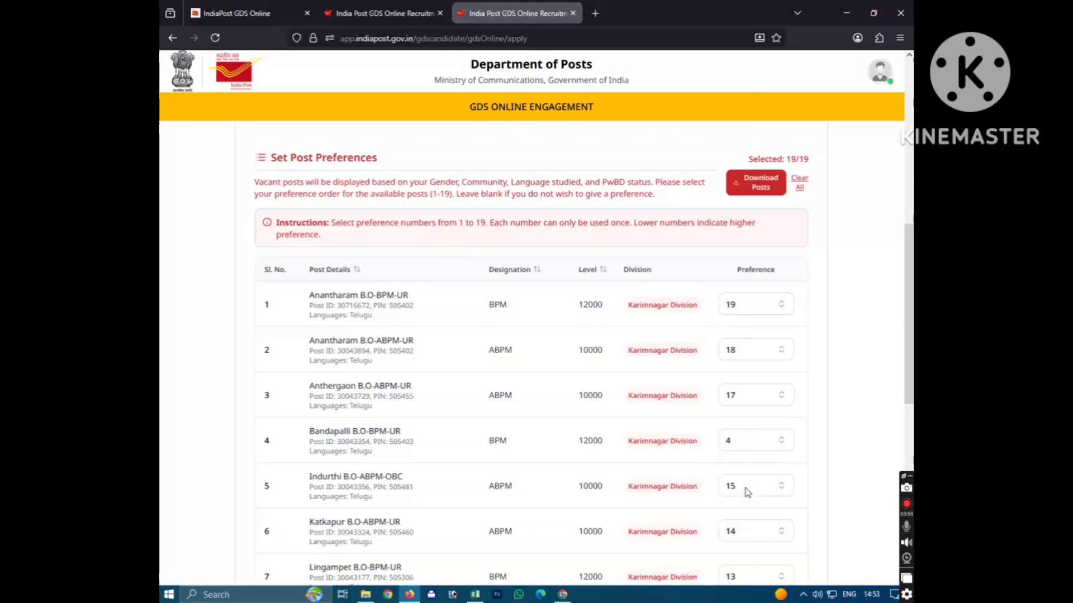
scroll(745, 480, "down", 4)
scroll(742, 431, "down", 5)
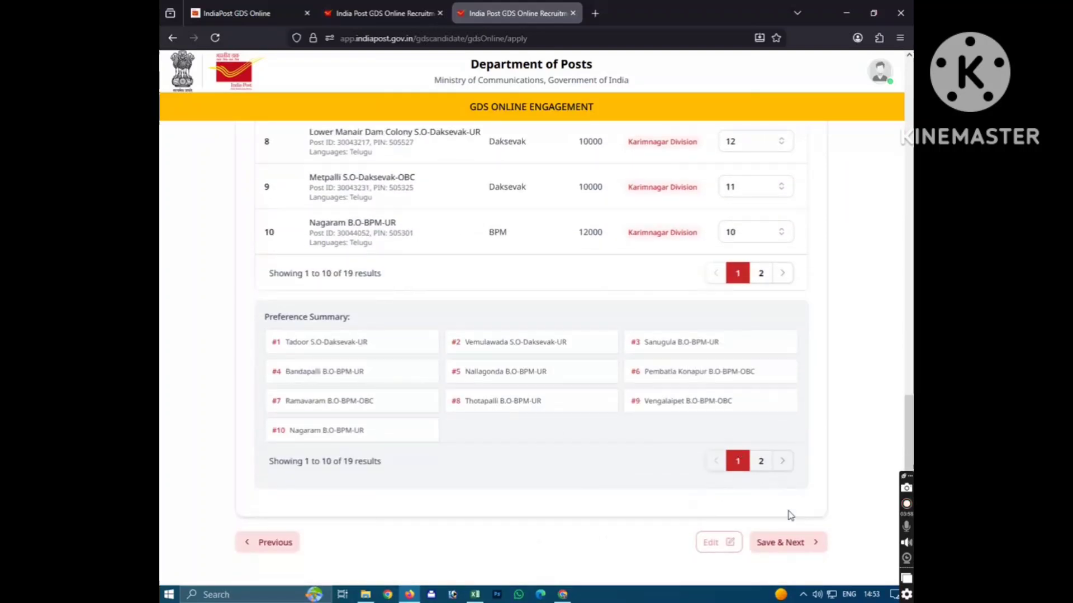
Save the preferences and upload Image_20250218_0001.jpg as the photo.
left_click(798, 542)
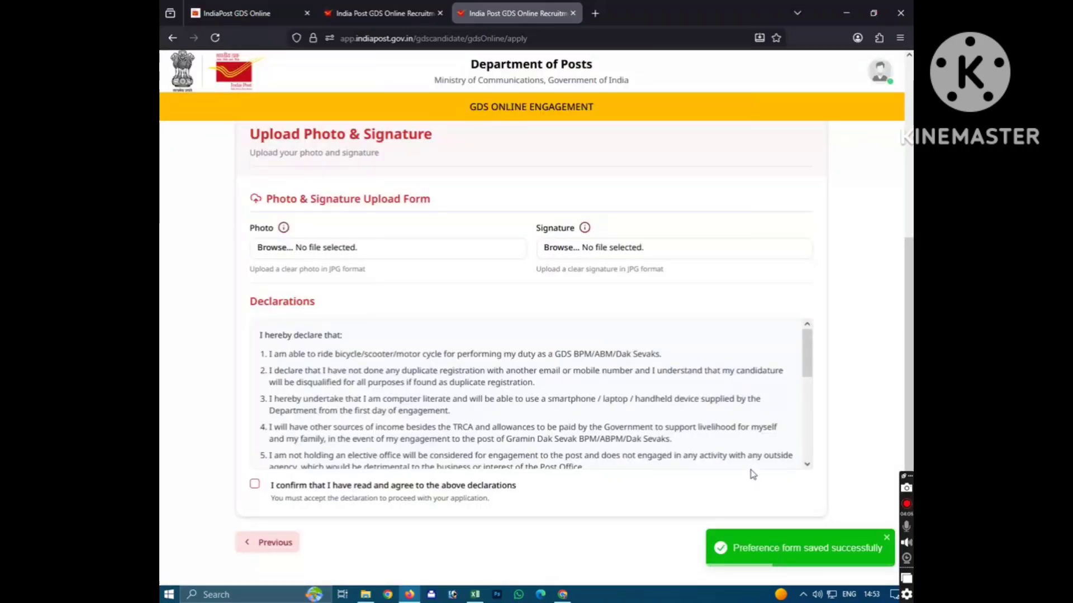
left_click(302, 247)
double_click(396, 100)
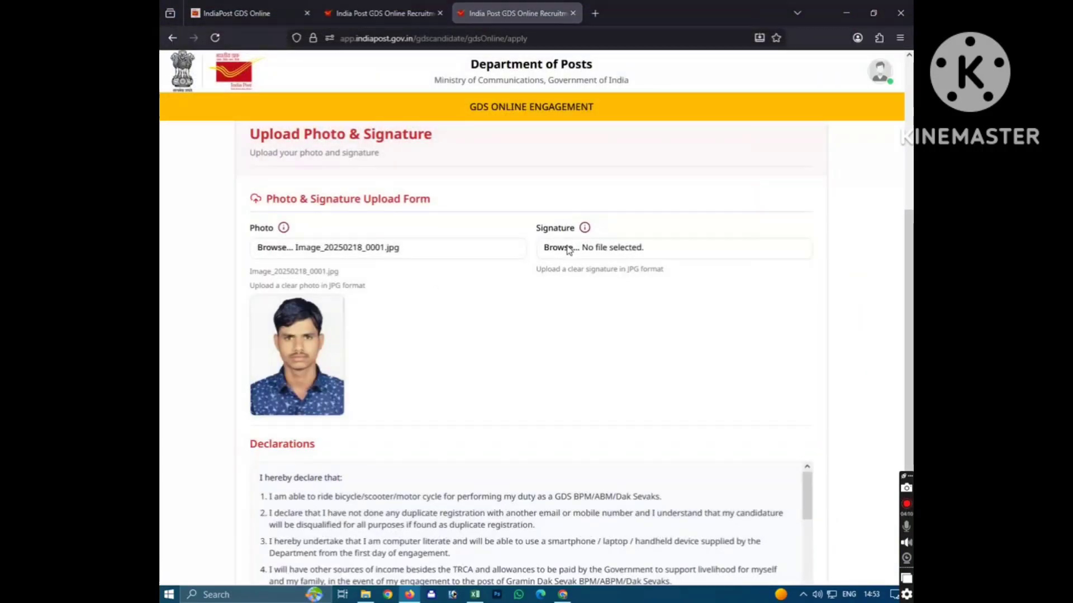
Upload Image_20260204_0001.jpg as the signature, re-selecting it a second time.
left_click(569, 249)
double_click(511, 140)
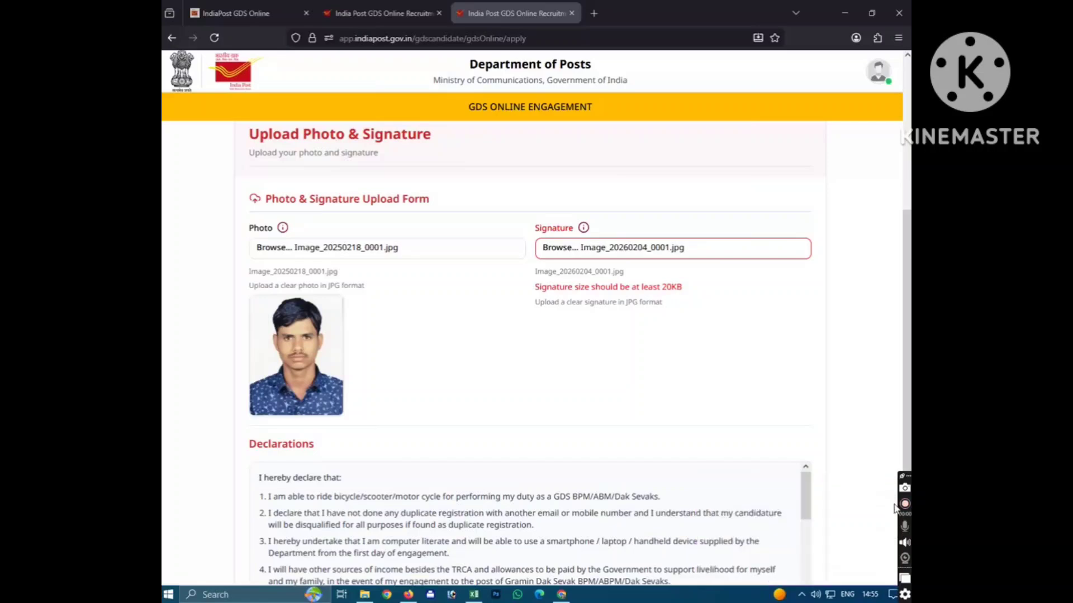
left_click(548, 249)
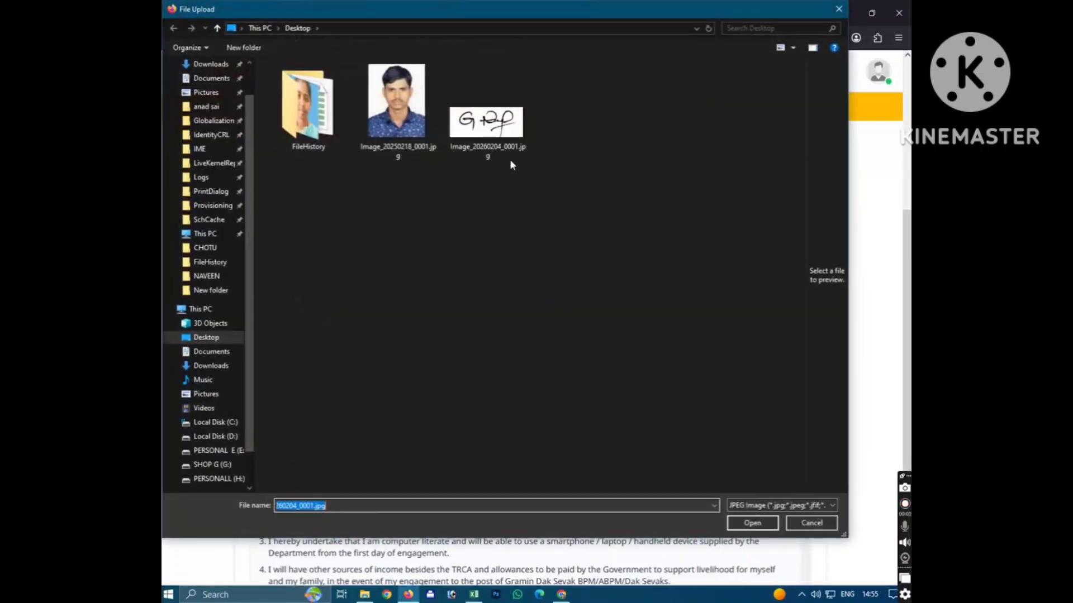
double_click(501, 141)
scroll(419, 418, "down", 3)
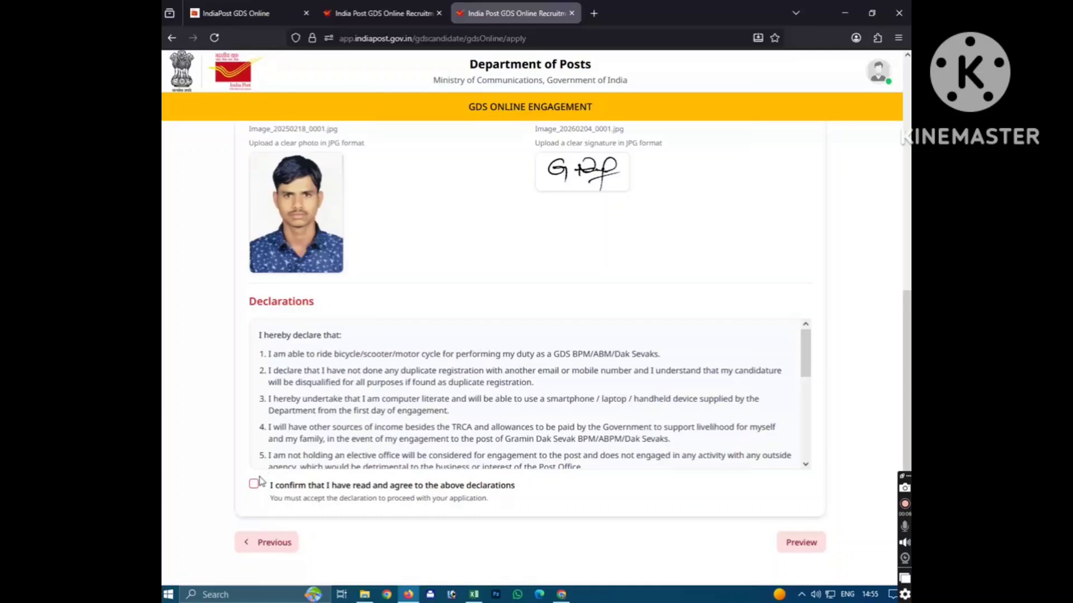
Preview and submit the application, then choose Debit Card and proceed to pay the fee.
left_click(799, 542)
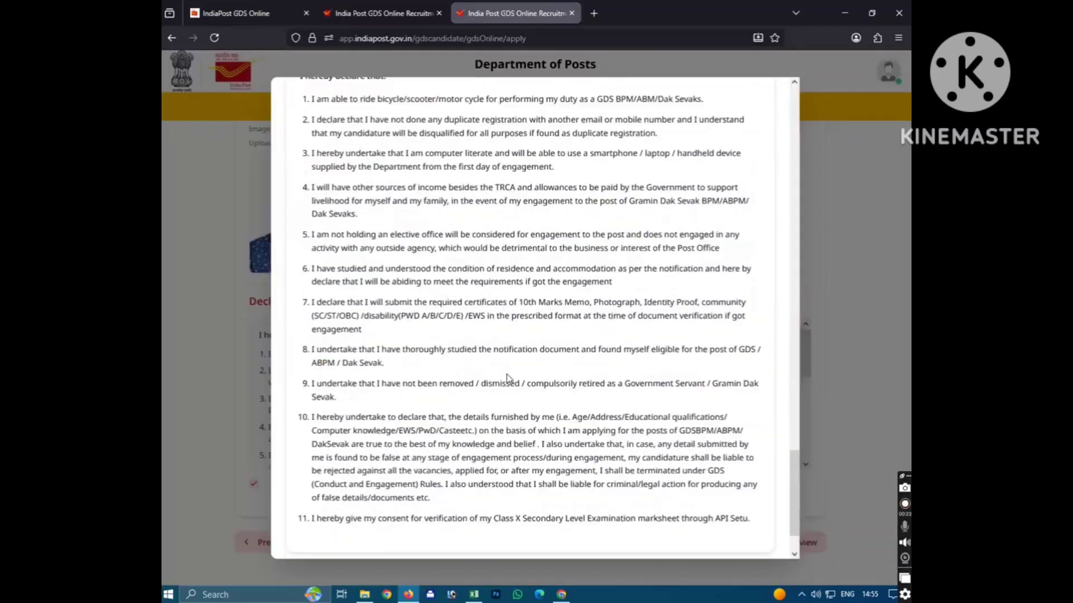
scroll(509, 379, "down", 3)
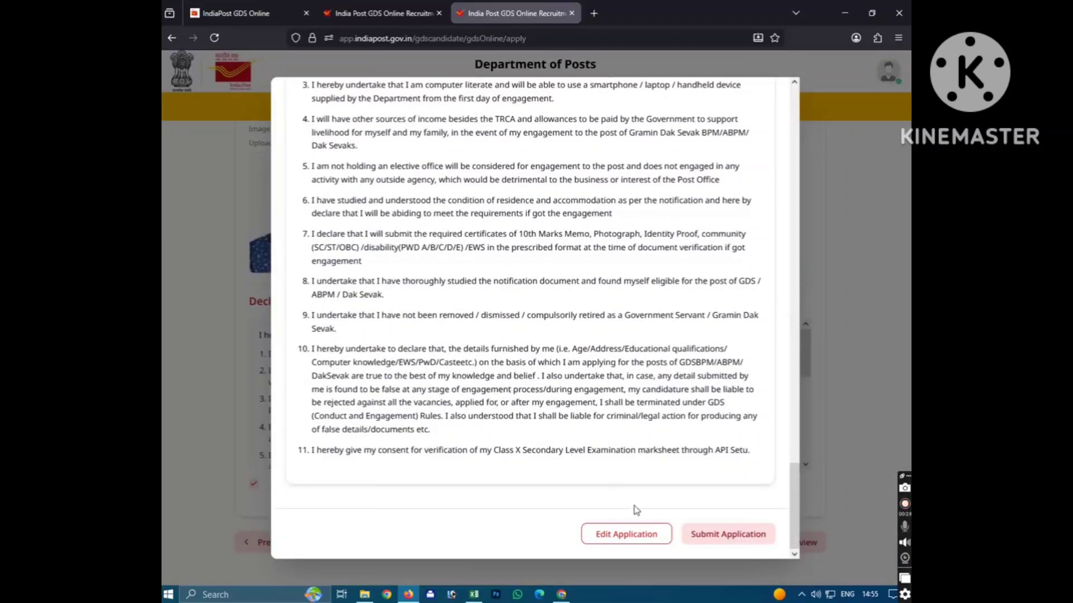
left_click(721, 534)
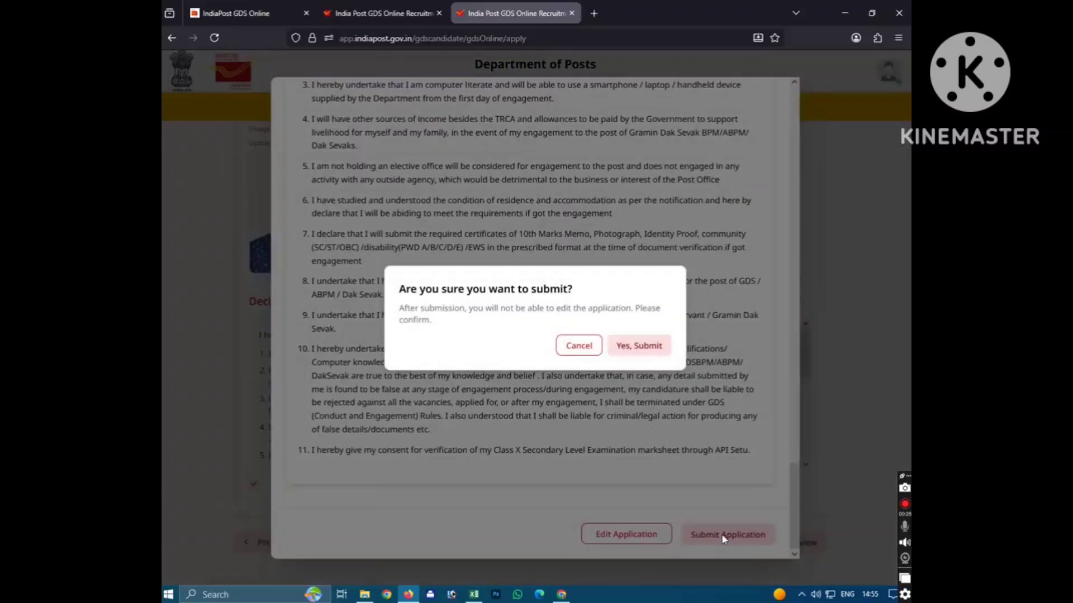
left_click(637, 350)
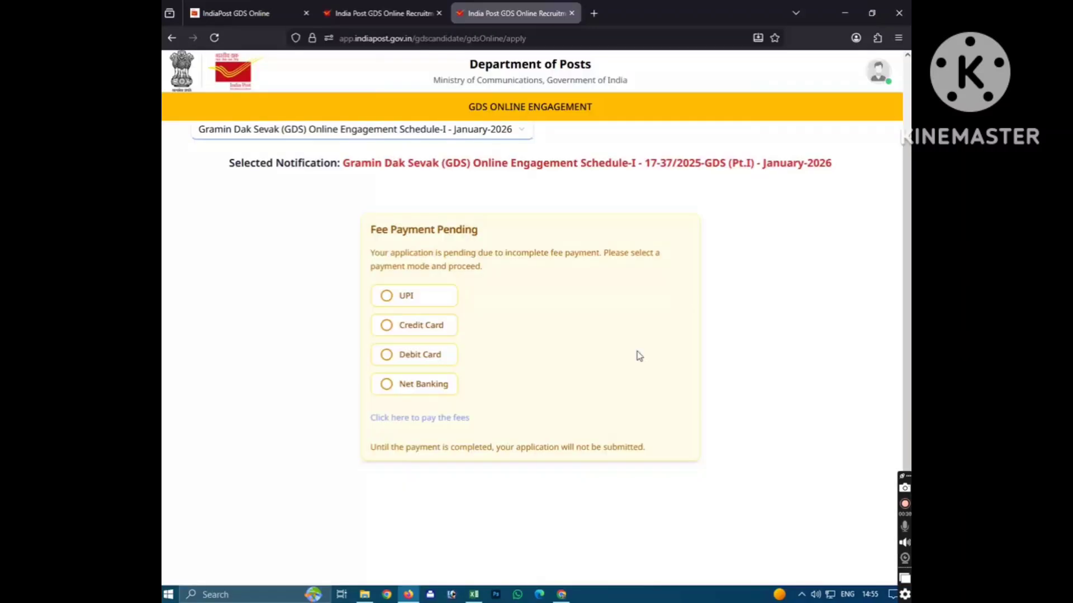
left_click(407, 358)
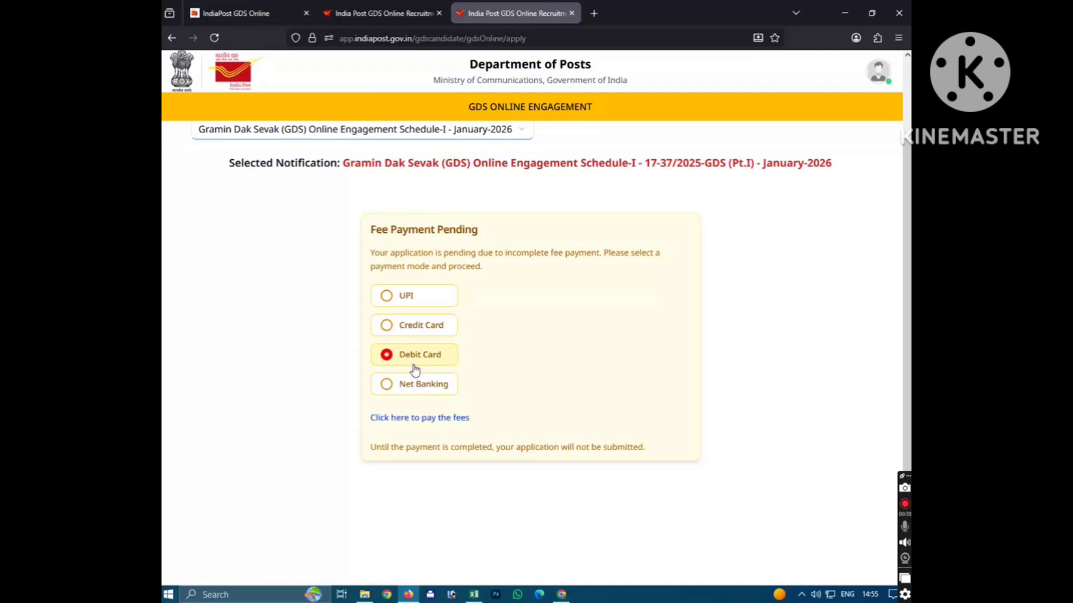
left_click(416, 420)
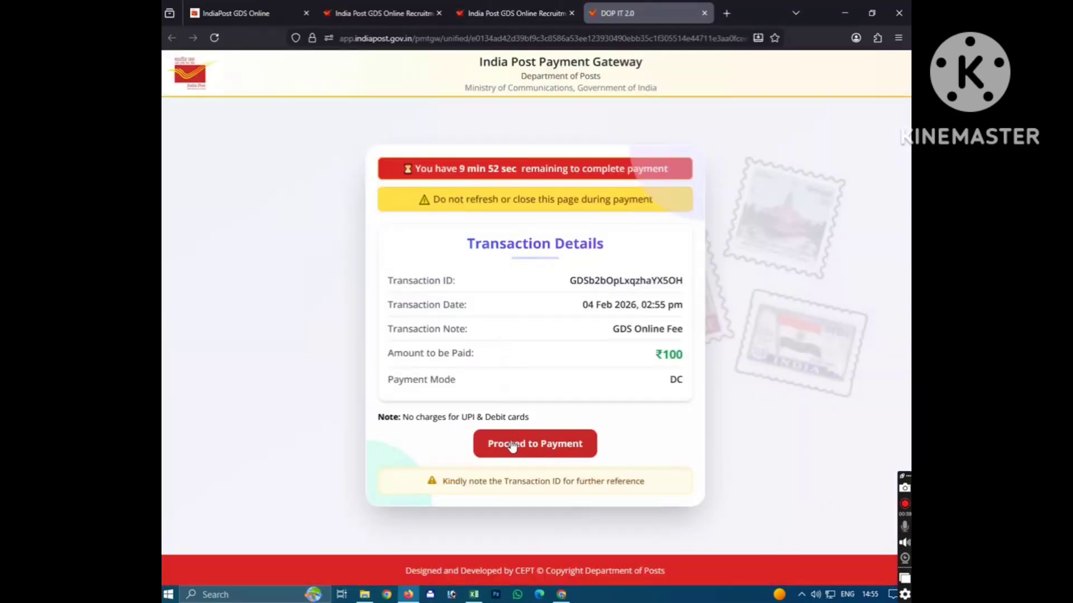
Enter the debit card details and OTP, authorise the ₹100.00 payment, and decline saving the password.
left_click(512, 446)
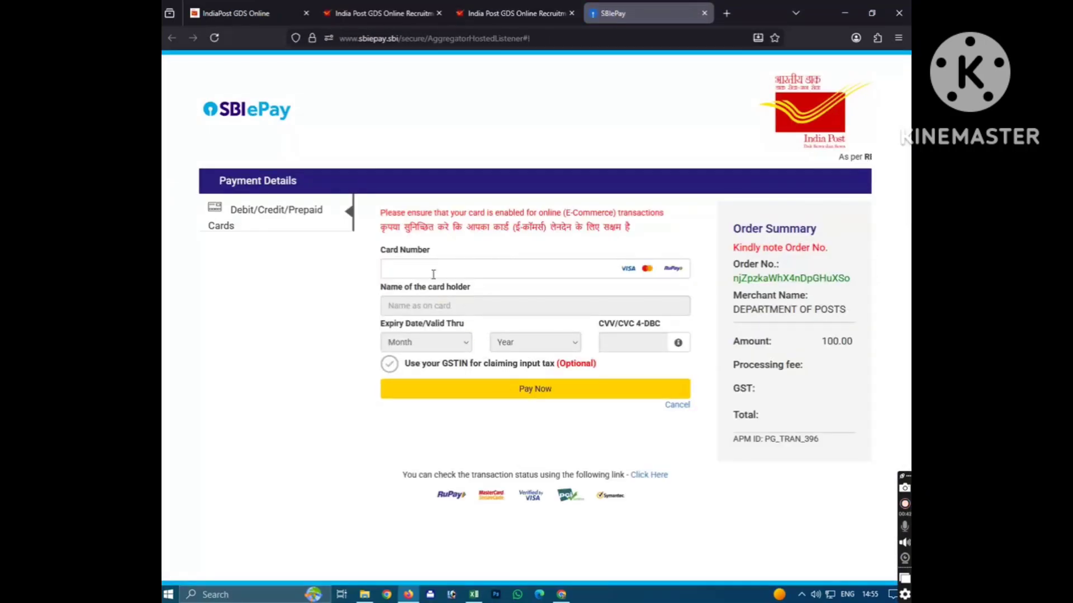
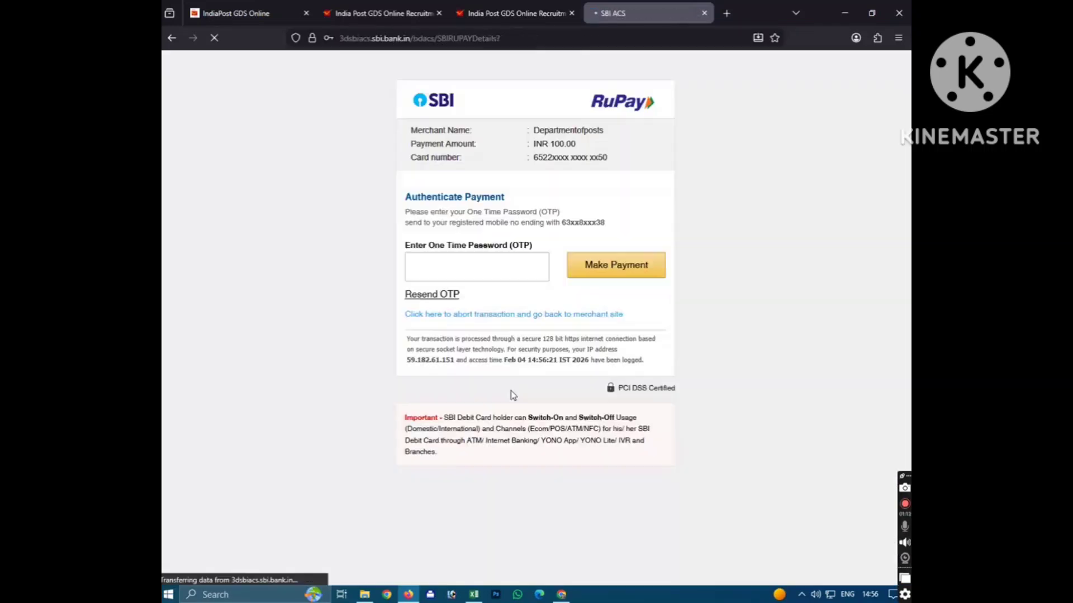
left_click(497, 268)
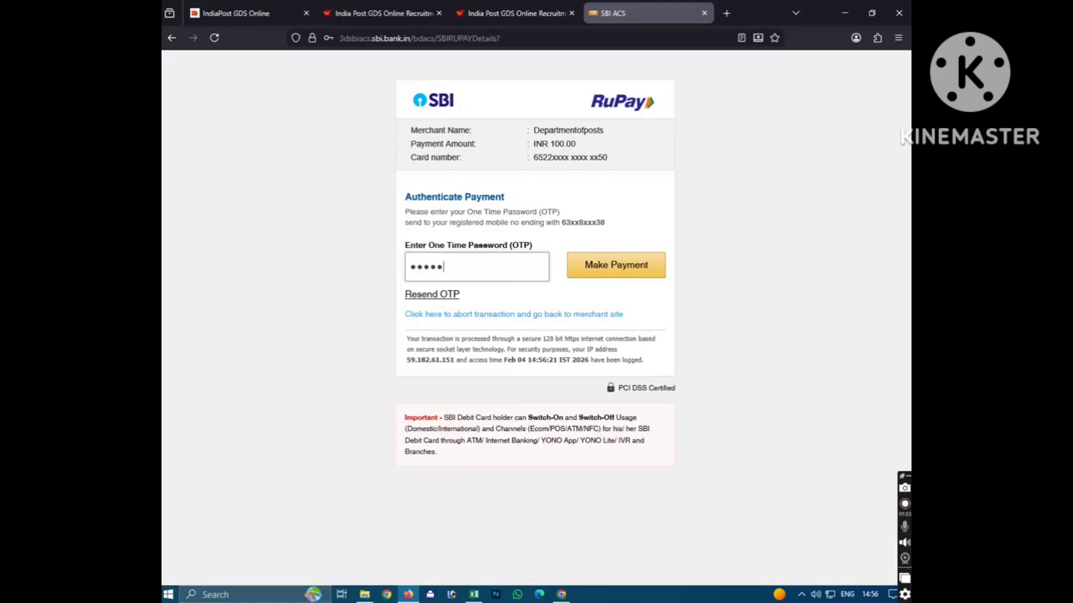
left_click(605, 274)
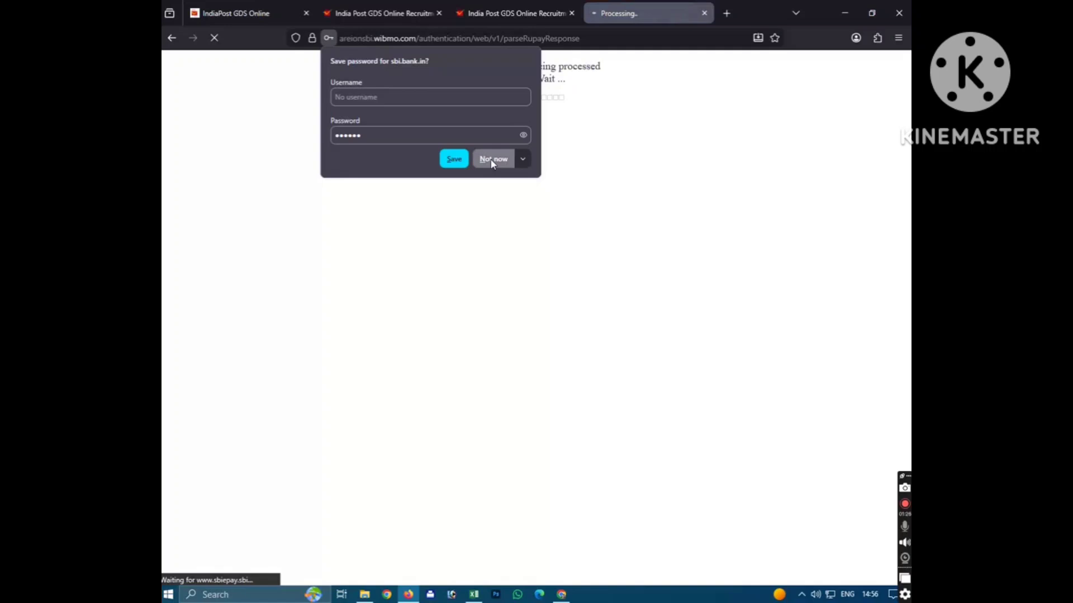
left_click(492, 160)
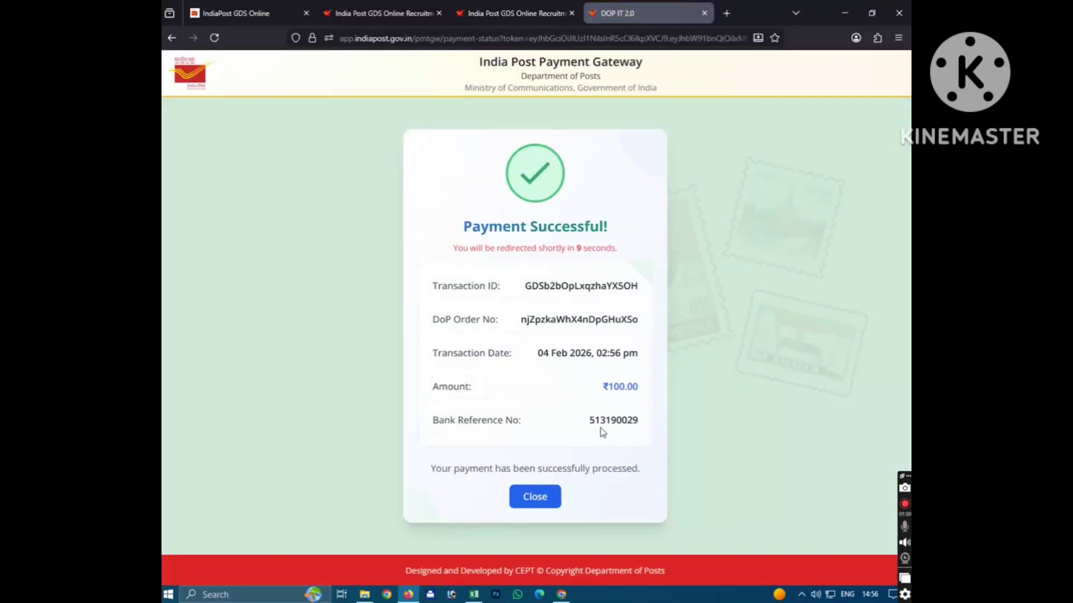
Close the payment receipt to view the application submission success message.
left_click(549, 497)
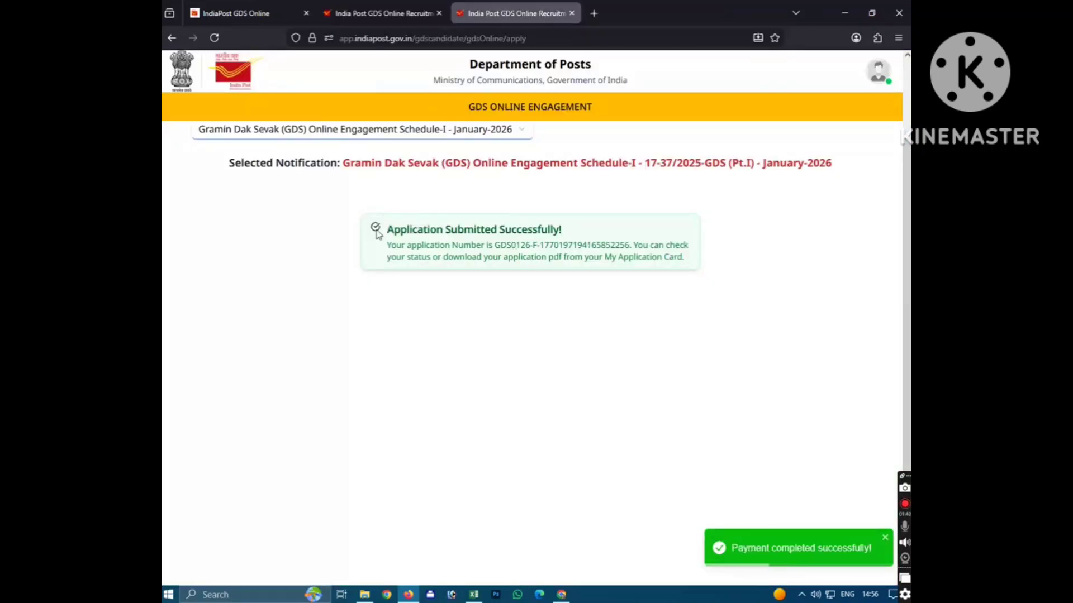
left_click_drag(377, 233, 711, 268)
left_click(290, 179)
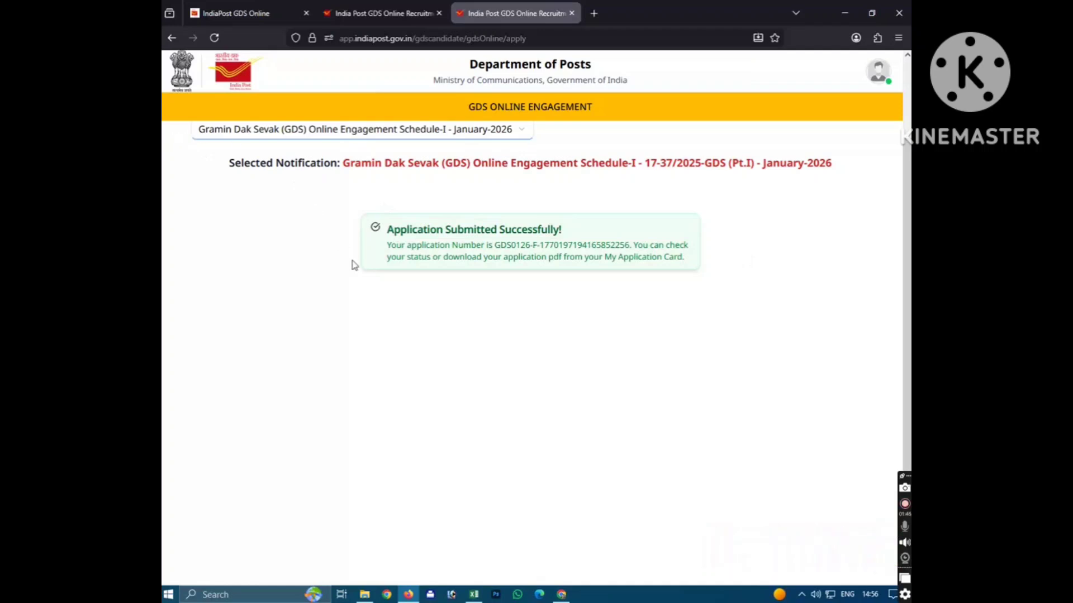
From the dashboard, open My Applications and download the SUBMITTED application's PDF.
scroll(356, 296, "up", 2)
left_click(217, 157)
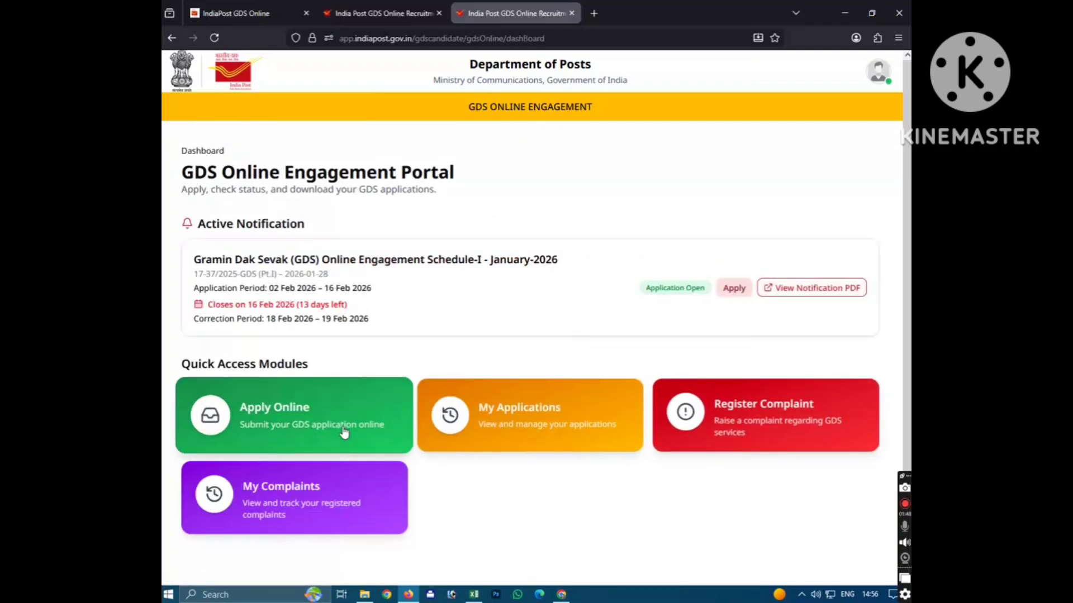
left_click(576, 430)
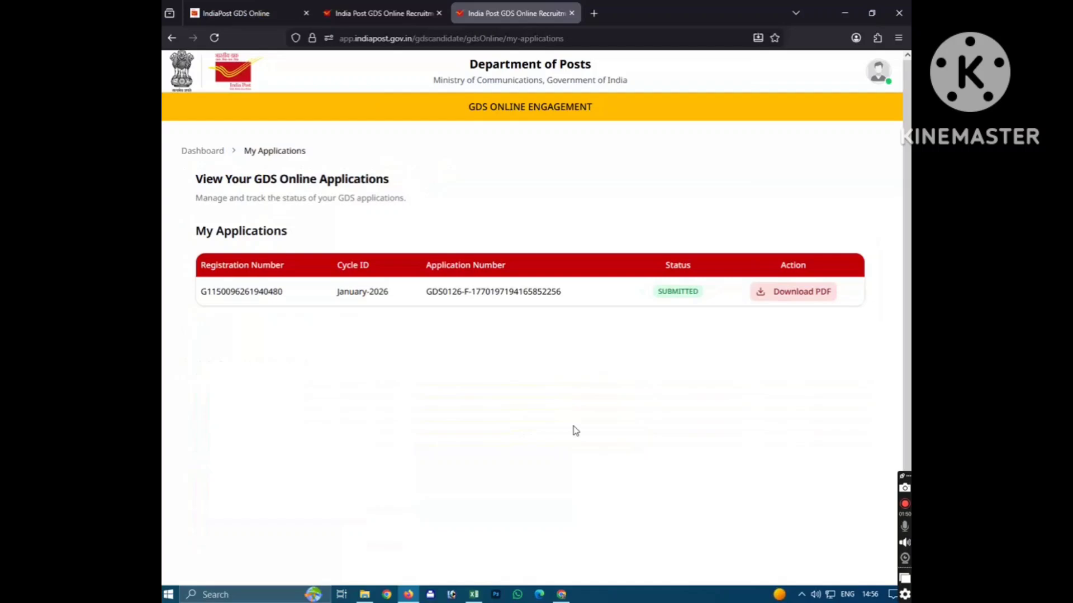
left_click(775, 295)
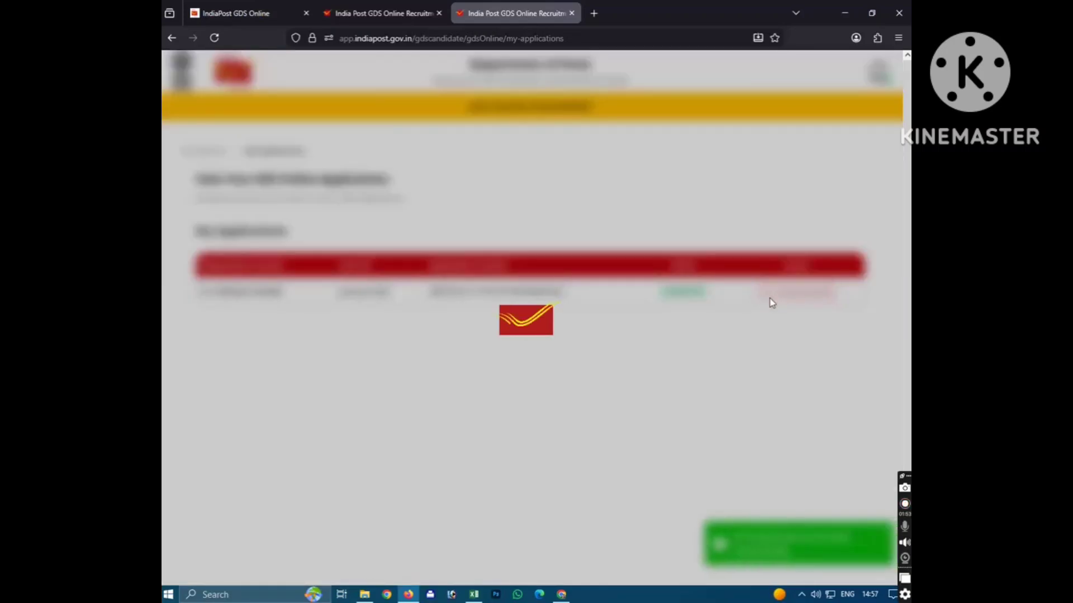